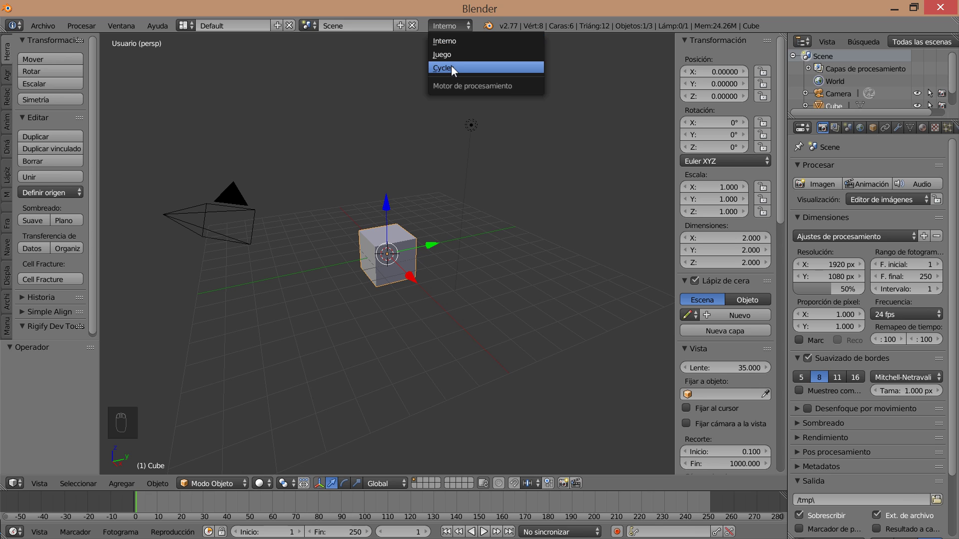
Step: Switch the render engine to Cycles and give the cube's material nodes with a bright green diffuse color
{"action": "left_click", "coordinate": [451, 67]}
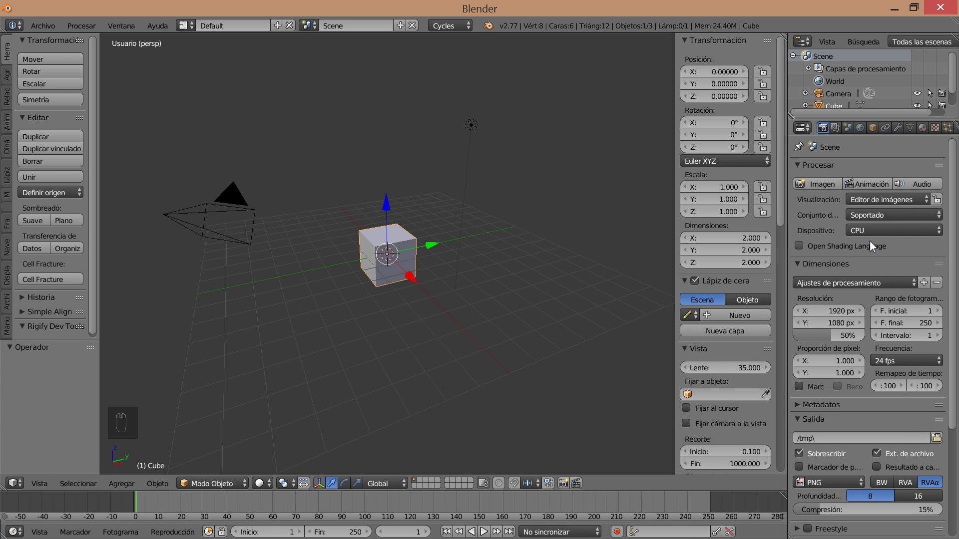
{"action": "left_click", "coordinate": [923, 125]}
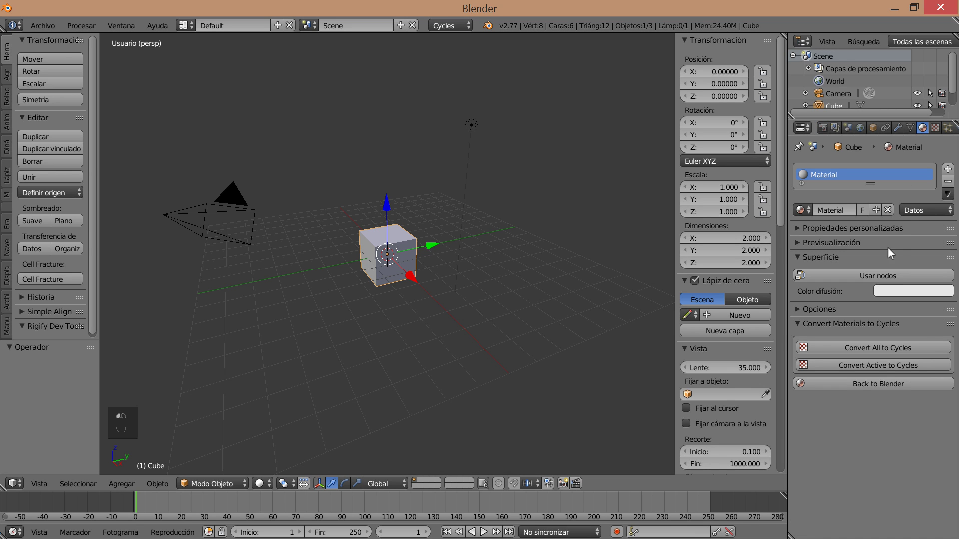
{"action": "left_click", "coordinate": [872, 273]}
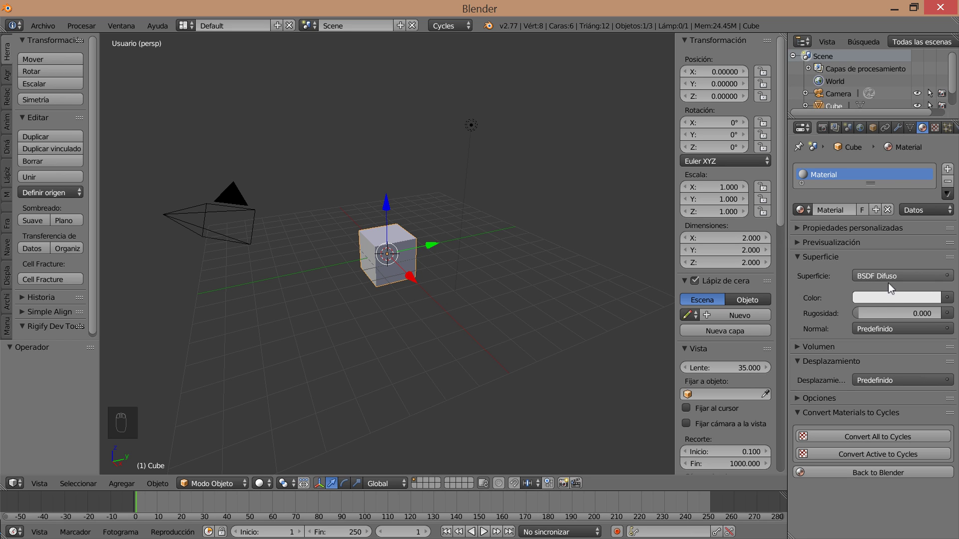
{"action": "left_click", "coordinate": [888, 299]}
{"action": "left_click", "coordinate": [837, 151]}
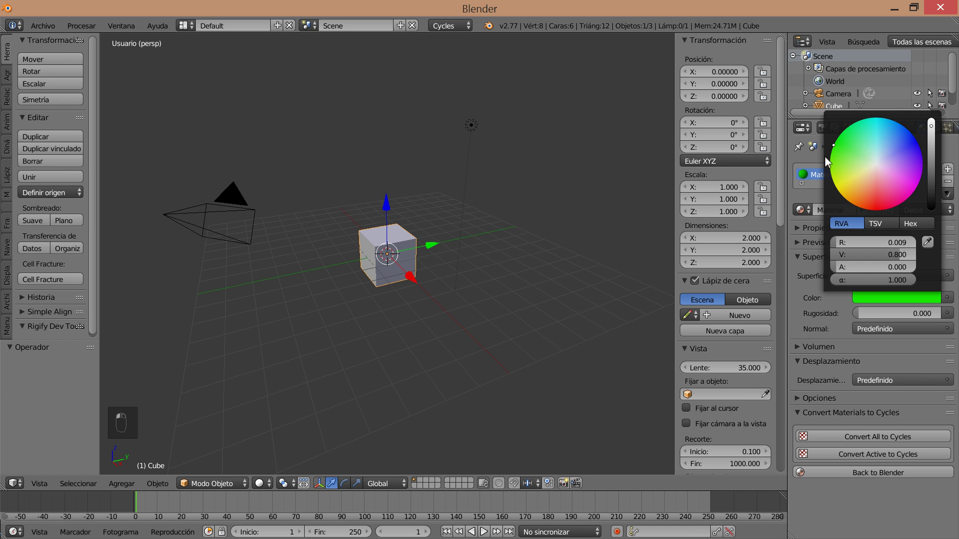
Step: Preview the green cube with Procesado (rendered) viewport shading, returning to Sólido shading when done
{"action": "left_click", "coordinate": [261, 483]}
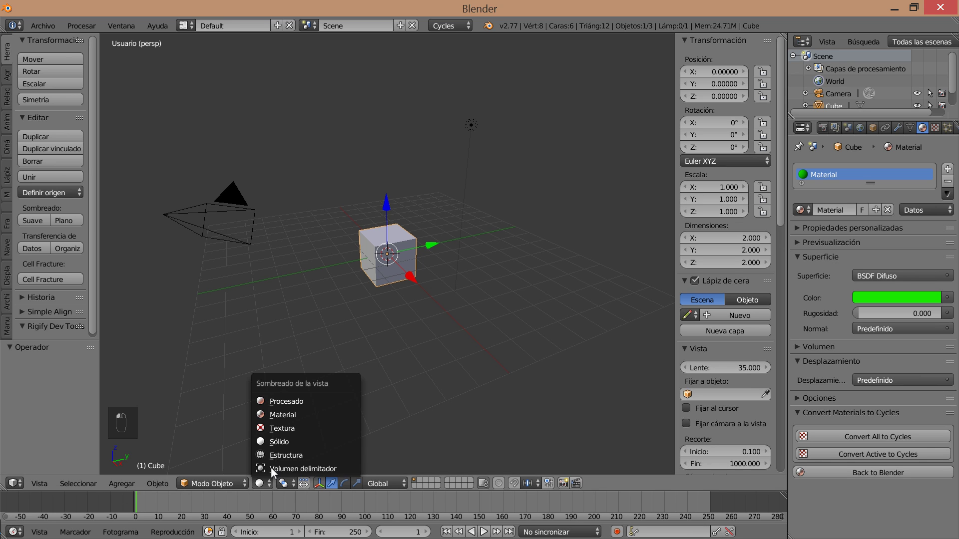
{"action": "left_click", "coordinate": [284, 400]}
{"action": "middle_click_drag", "start_coordinate": [400, 339], "coordinate": [396, 305]}
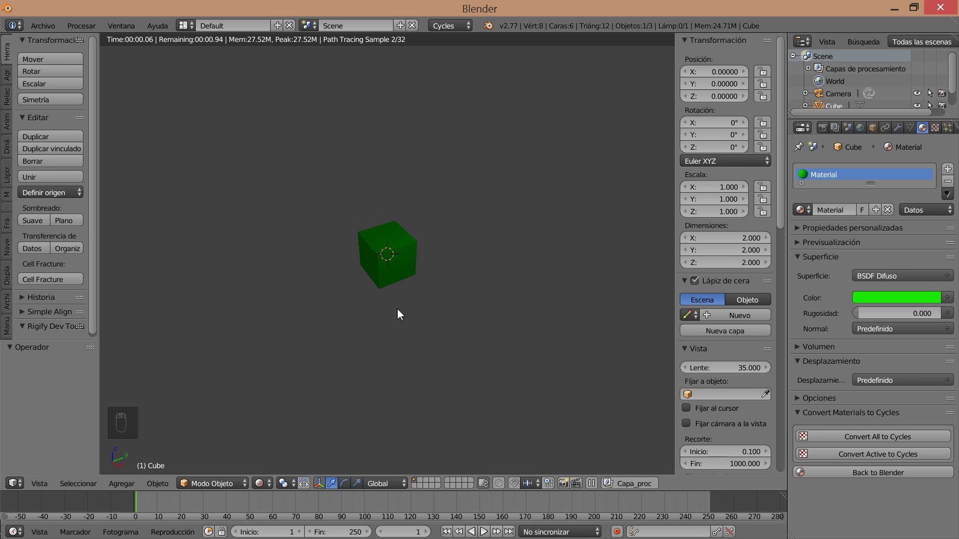
{"action": "left_click", "coordinate": [261, 483]}
{"action": "left_click", "coordinate": [291, 442]}
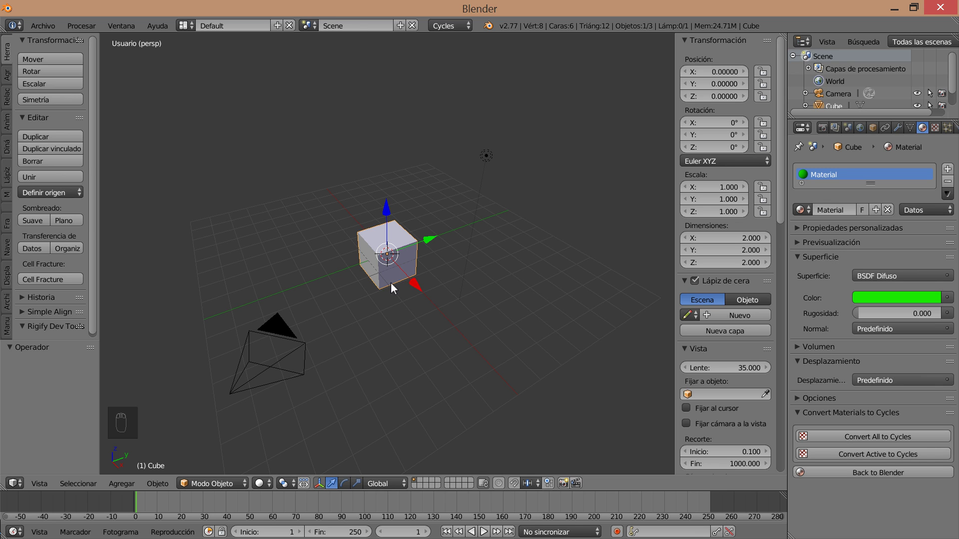
Step: Delete the default cube from the scene
{"action": "middle_click_drag", "start_coordinate": [395, 283], "coordinate": [401, 277]}
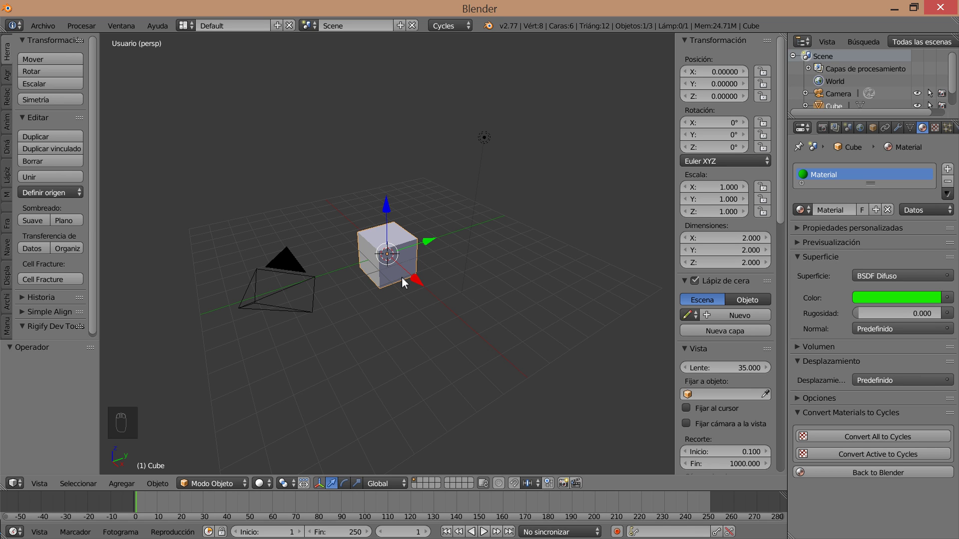
{"action": "key", "text": "Delete"}
{"action": "left_click", "coordinate": [401, 247]}
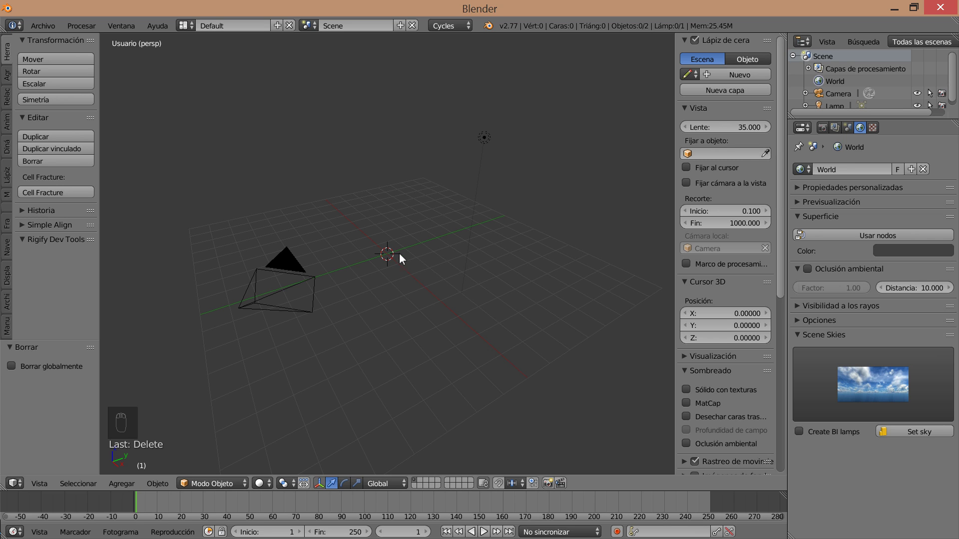
Step: Add a mesh plane at the origin and scale it uniformly by about 7.2 as a floor
{"action": "key", "text": "shift+a"}
{"action": "mouse_move", "coordinate": [400, 292]}
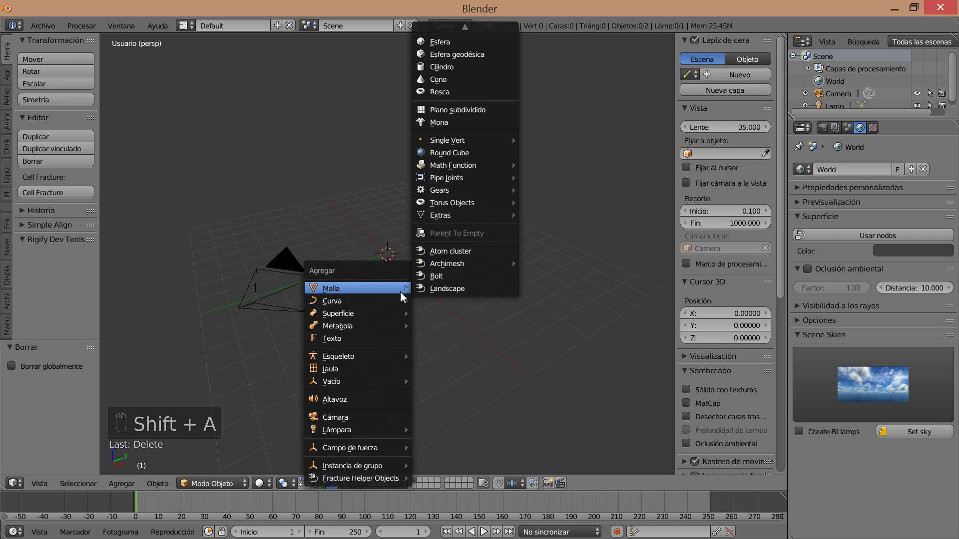
{"action": "left_click", "coordinate": [463, 32]}
{"action": "key", "text": "s"}
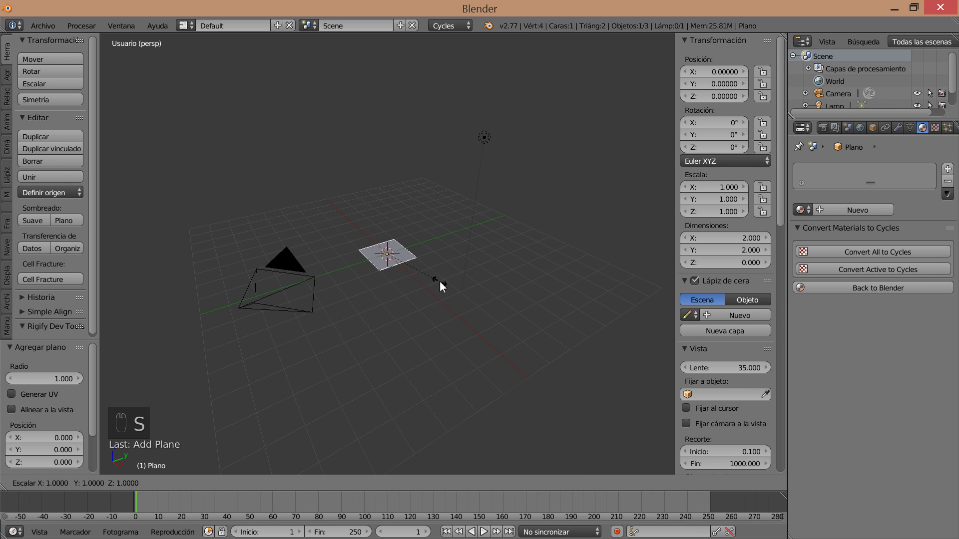
{"action": "left_click", "coordinate": [205, 431]}
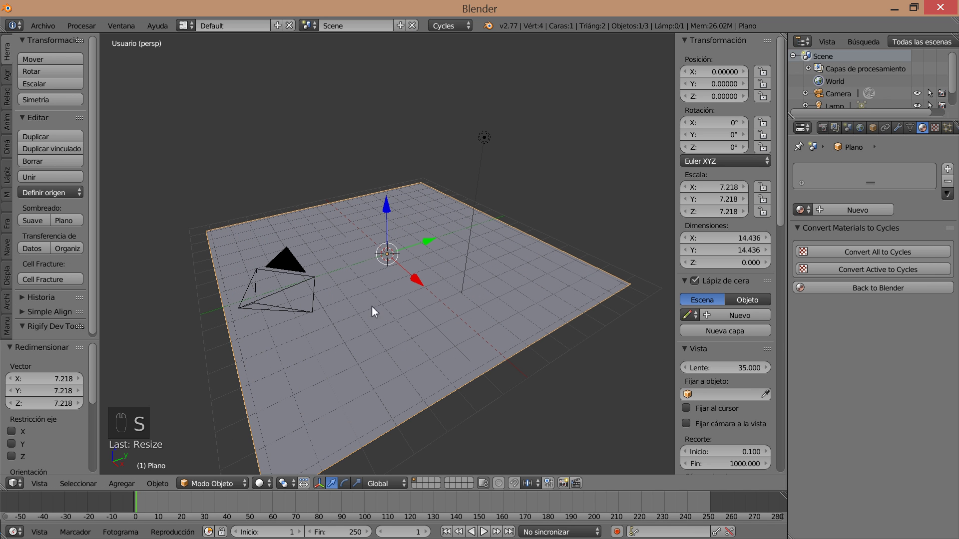
Step: Hide the properties sidebar, split the 3D viewport into two side-by-side views, and show the camera view in one
{"action": "key", "text": "n"}
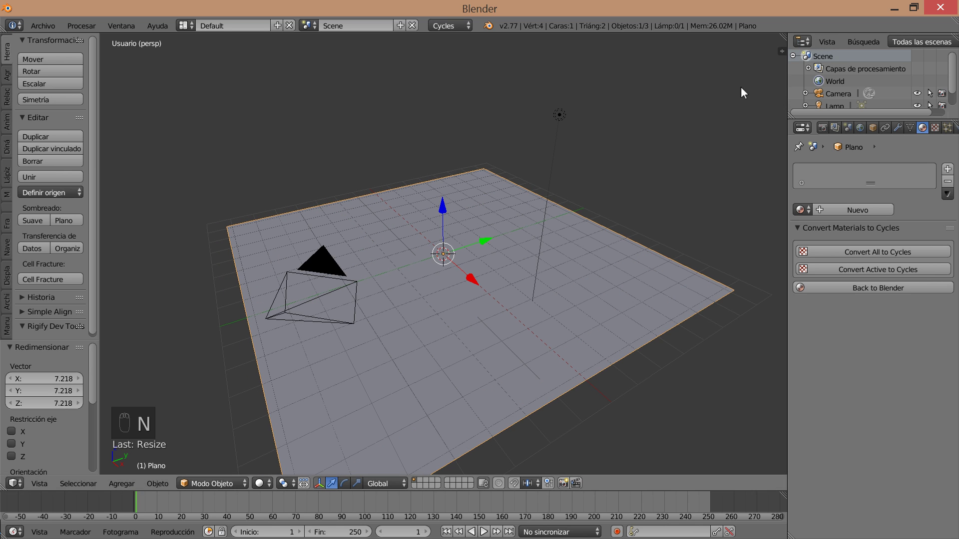
{"action": "left_click_drag", "start_coordinate": [782, 35], "coordinate": [378, 64]}
{"action": "key", "text": "KP_0"}
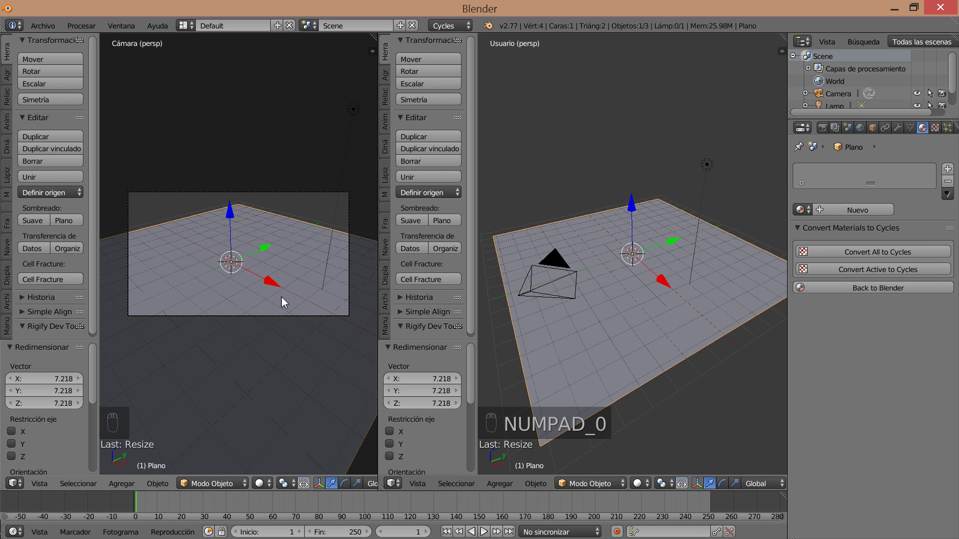
Step: Enable Emular teclado numérico in the input preferences and close the preferences window
{"action": "left_click", "coordinate": [52, 23]}
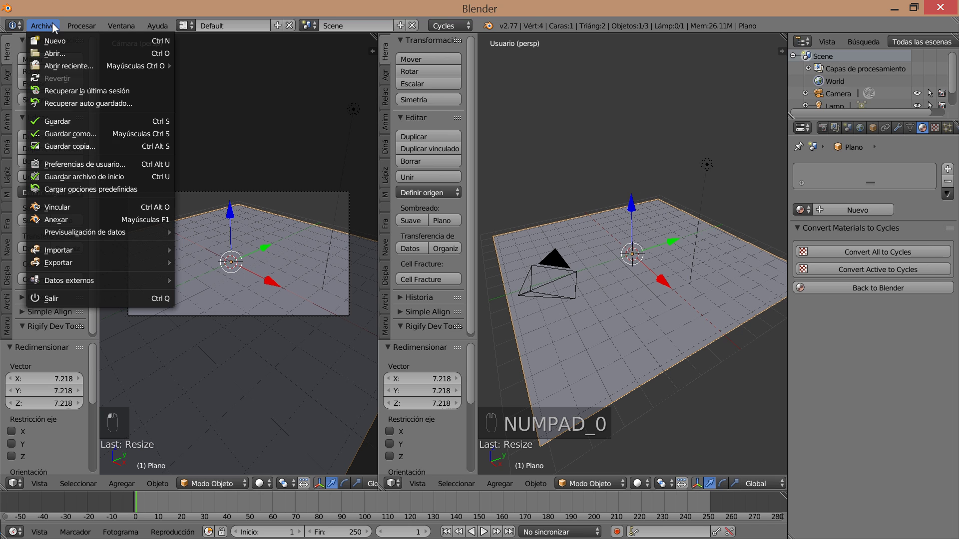
{"action": "left_click", "coordinate": [97, 162]}
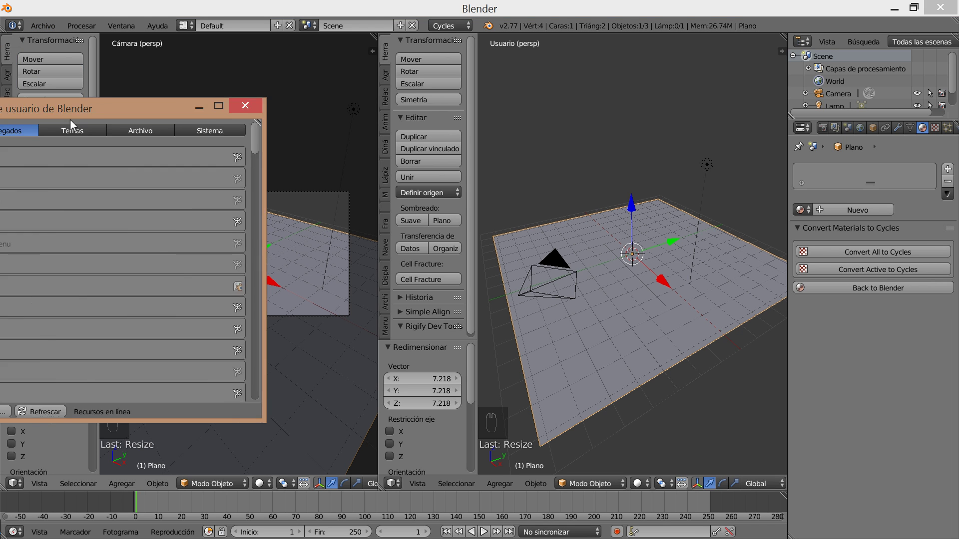
{"action": "left_click", "coordinate": [328, 129]}
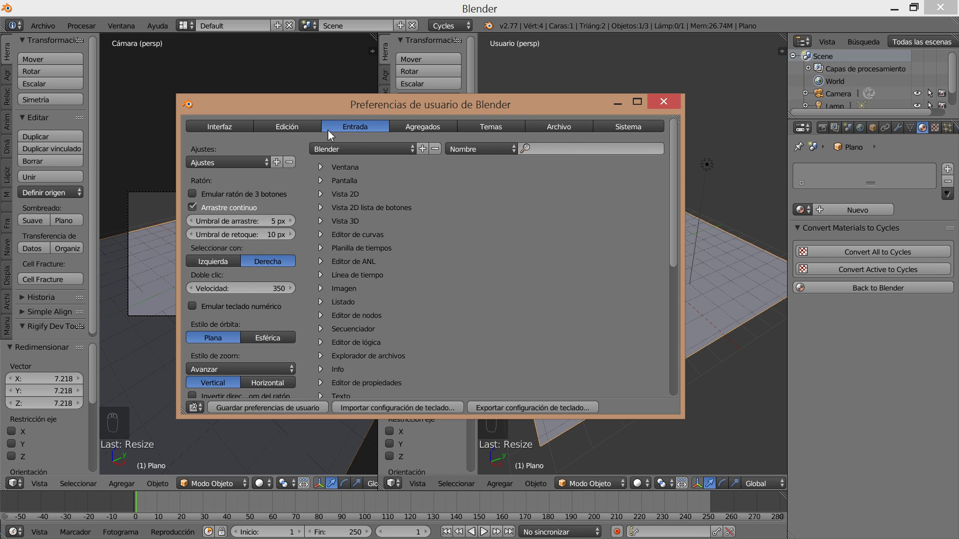
{"action": "scroll", "coordinate": [275, 280], "scroll_direction": "down", "scroll_amount": 5}
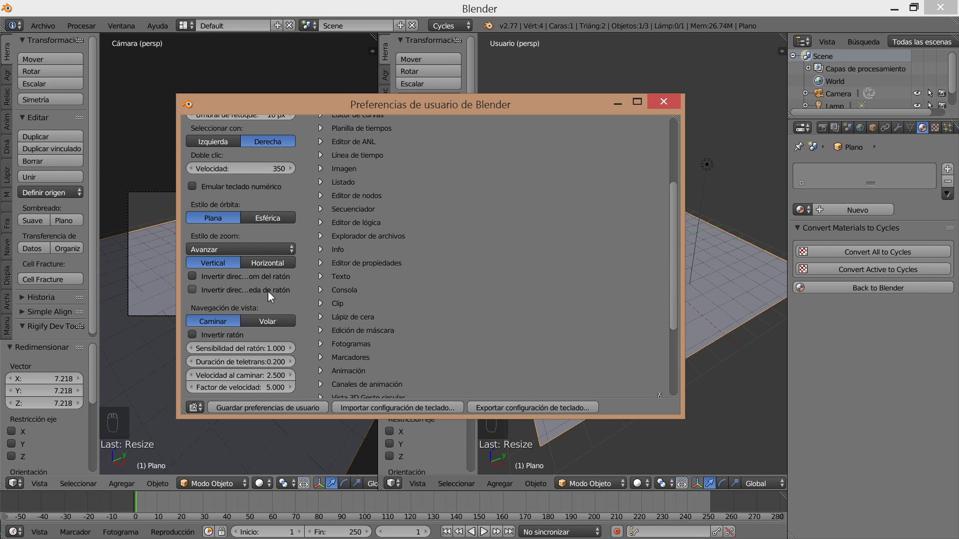
{"action": "scroll", "coordinate": [244, 327], "scroll_direction": "down", "scroll_amount": 4}
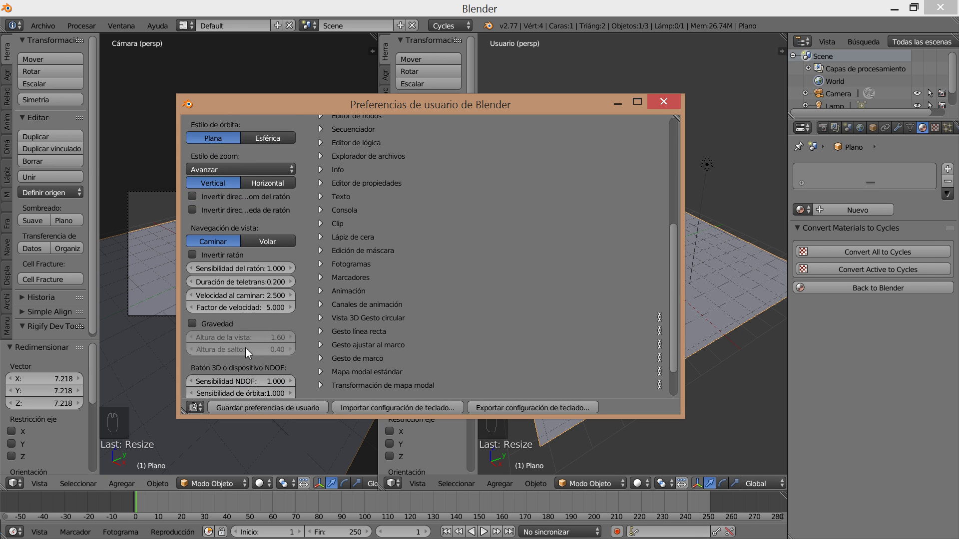
{"action": "scroll", "coordinate": [245, 347], "scroll_direction": "down", "scroll_amount": 3}
{"action": "scroll", "coordinate": [253, 339], "scroll_direction": "up", "scroll_amount": 6}
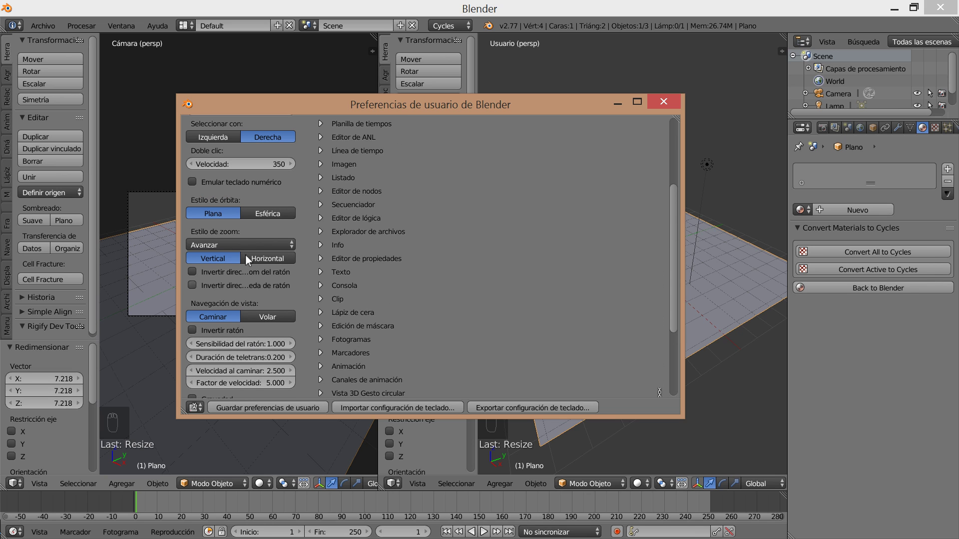
{"action": "left_click", "coordinate": [192, 181]}
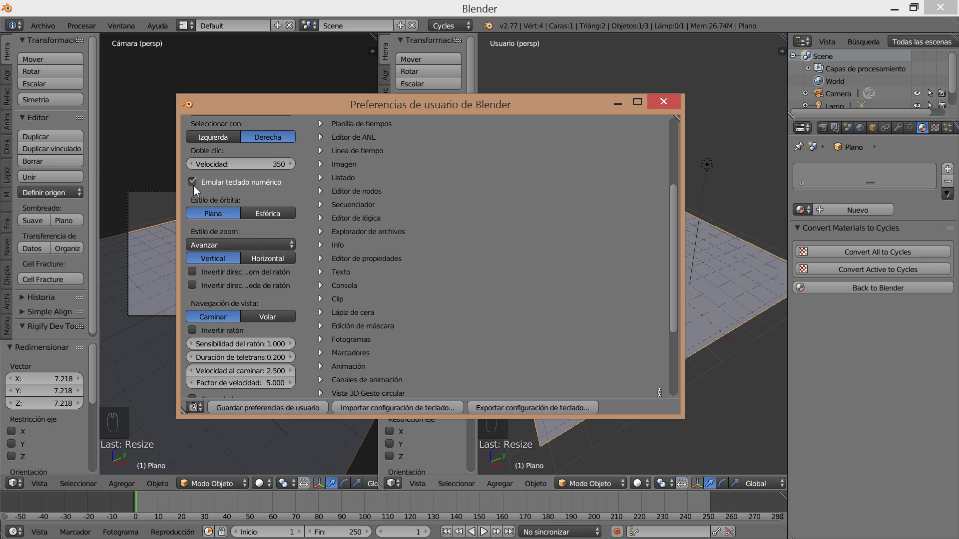
{"action": "left_click", "coordinate": [663, 102]}
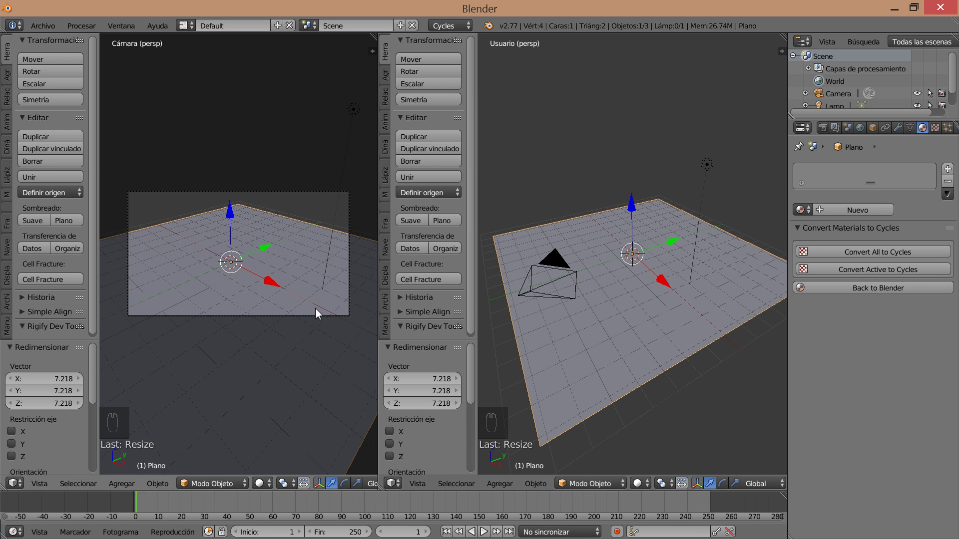
Step: With Local transform orientation, move the camera about 4.97 along its Z axis and about -1.67 along its Y axis
{"action": "right_click", "coordinate": [540, 259]}
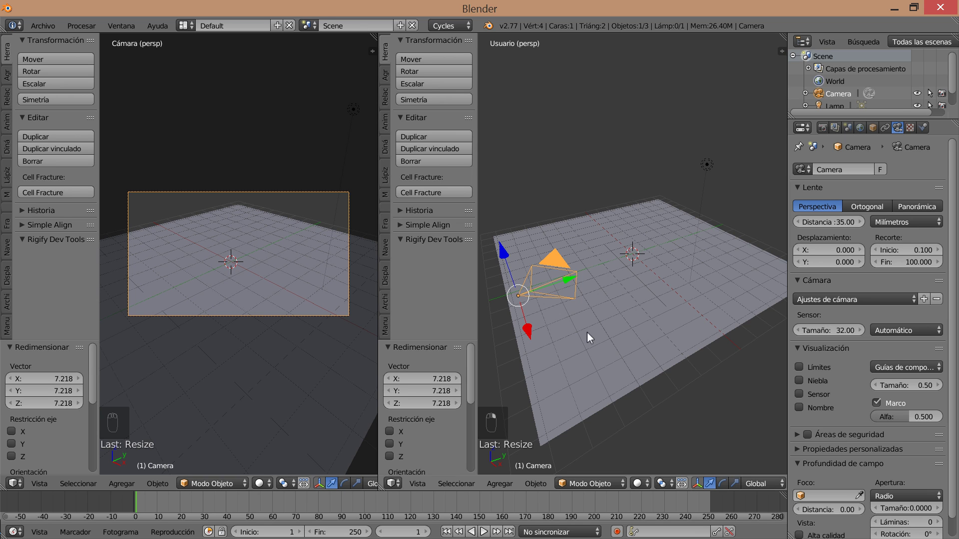
{"action": "scroll", "coordinate": [588, 328], "scroll_direction": "down", "scroll_amount": 5}
{"action": "middle_click_drag", "start_coordinate": [588, 325], "coordinate": [578, 242]}
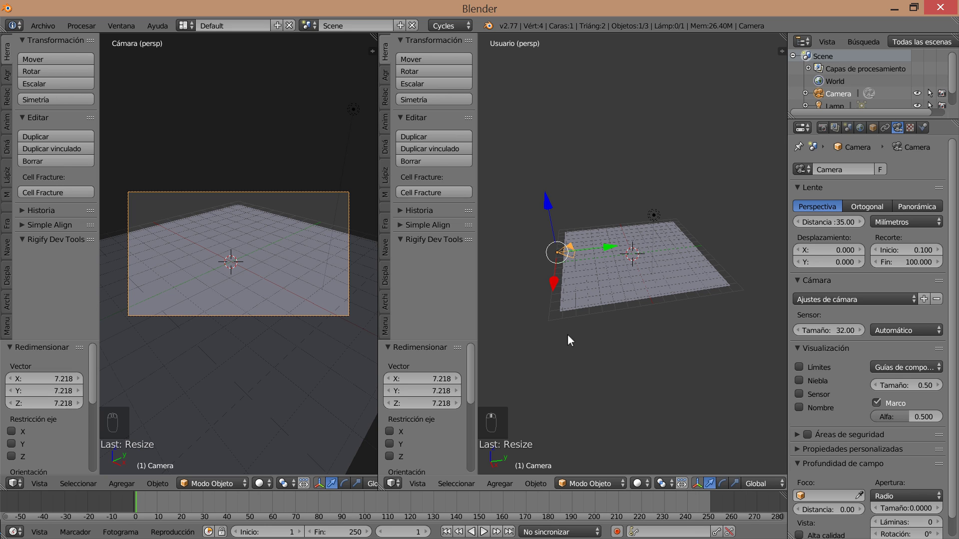
{"action": "left_click", "coordinate": [745, 482]}
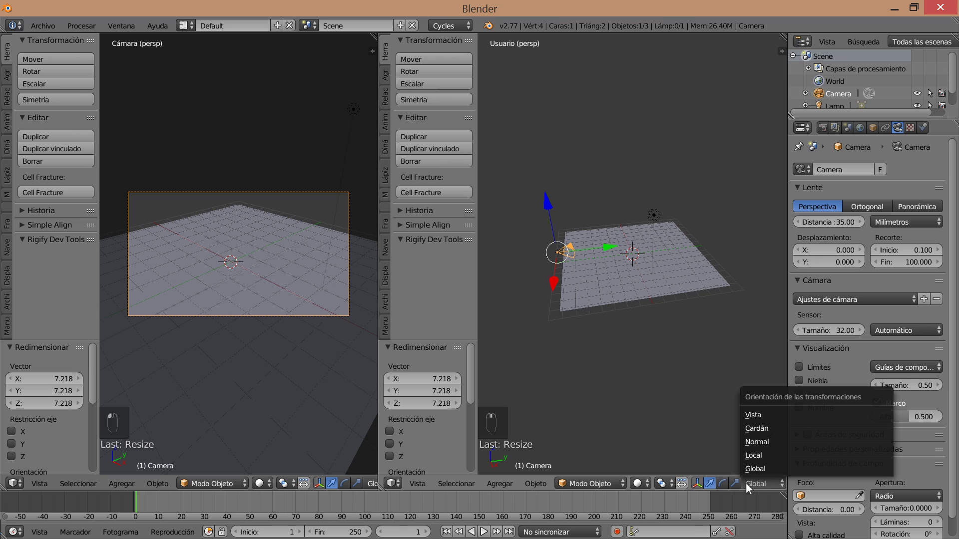
{"action": "left_click", "coordinate": [754, 455]}
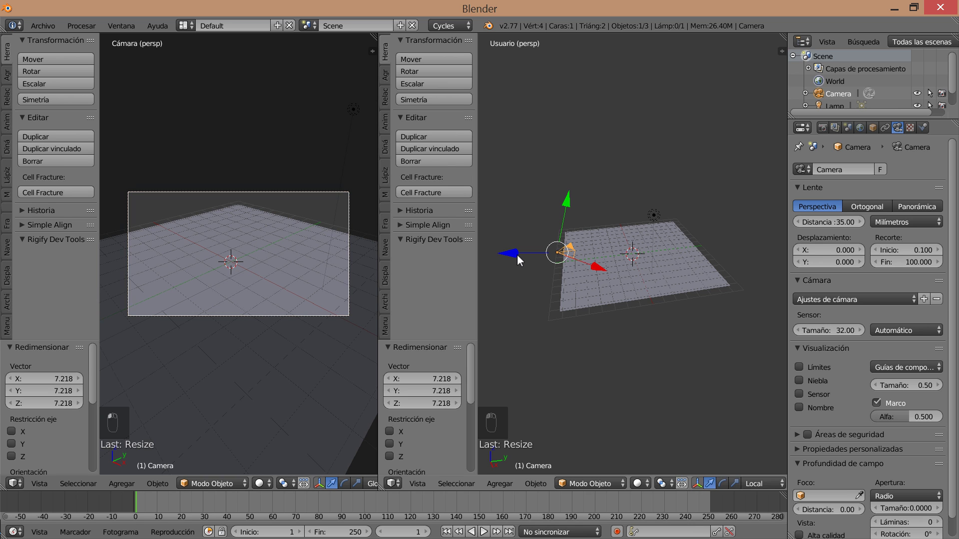
{"action": "left_click_drag", "start_coordinate": [517, 253], "coordinate": [745, 260]}
{"action": "scroll", "coordinate": [658, 290], "scroll_direction": "down", "scroll_amount": 3}
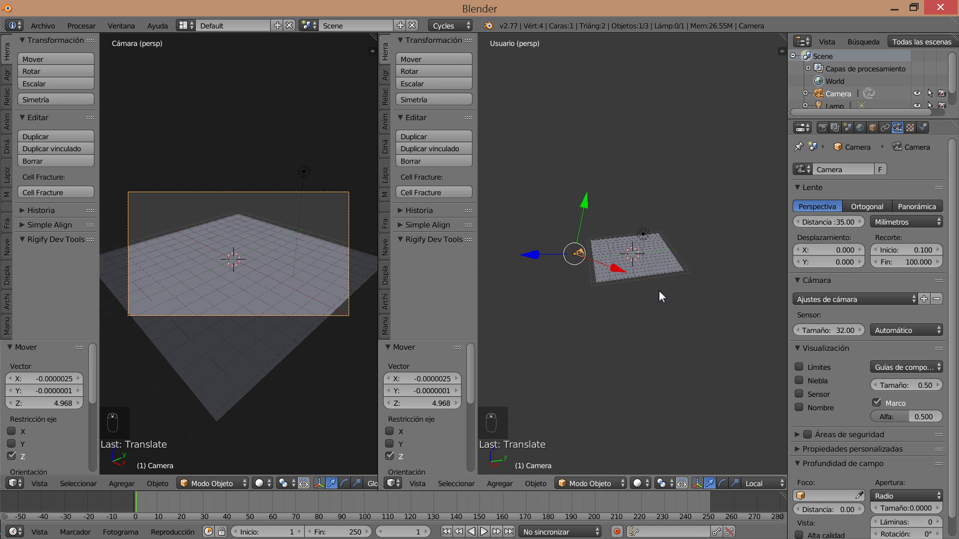
{"action": "left_click_drag", "start_coordinate": [582, 204], "coordinate": [573, 216]}
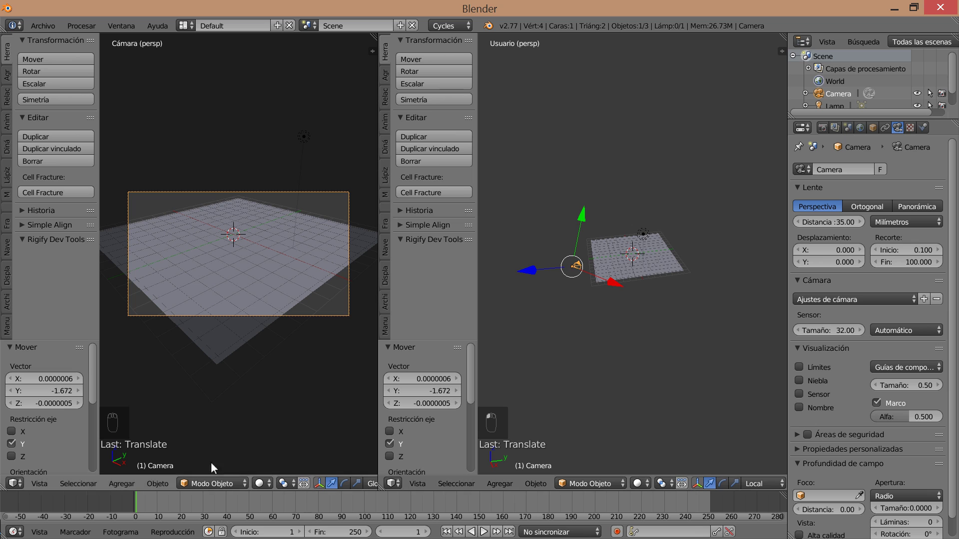
Step: Set the camera viewport to Procesado (rendered) shading and hide its tool shelf to enlarge the preview
{"action": "left_click", "coordinate": [263, 483]}
{"action": "left_click", "coordinate": [304, 401]}
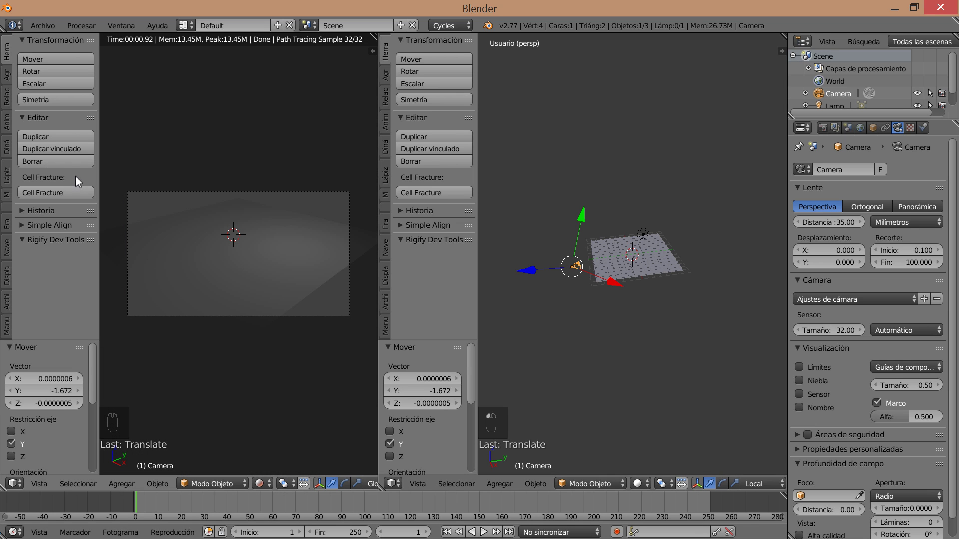
{"action": "key", "text": "t"}
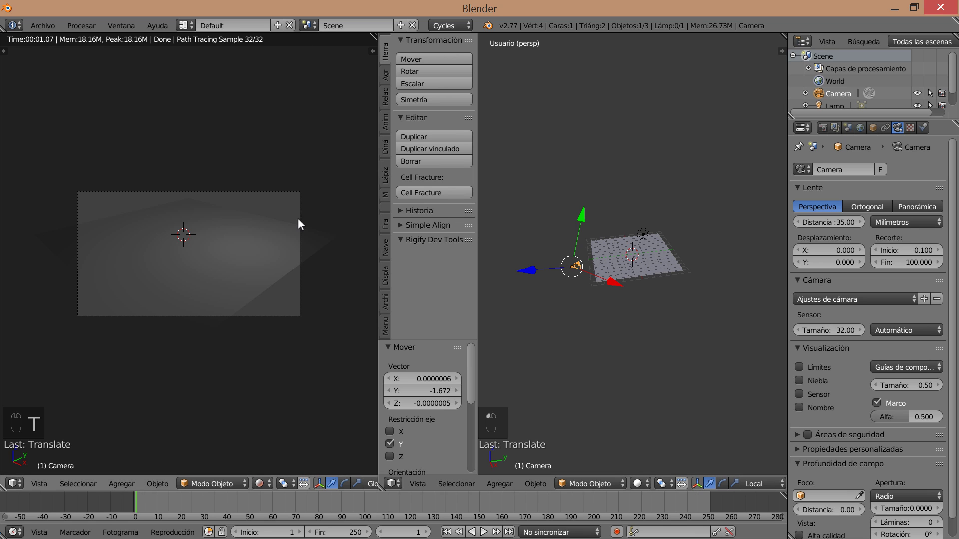
{"action": "scroll", "coordinate": [209, 272], "scroll_direction": "up", "scroll_amount": 2}
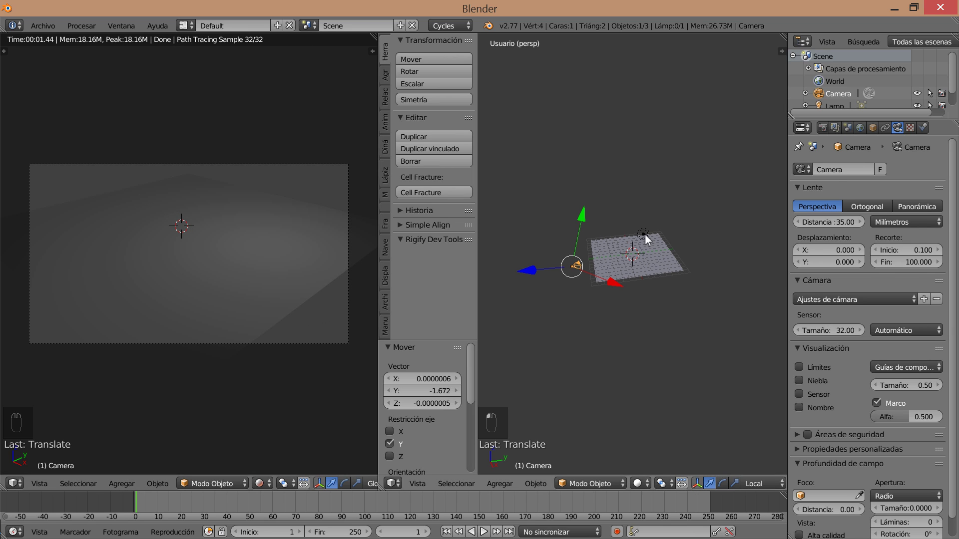
Step: Select the lamp, switch the transform orientation to Global, and raise the lamp about 5.86 along Z
{"action": "right_click", "coordinate": [644, 234]}
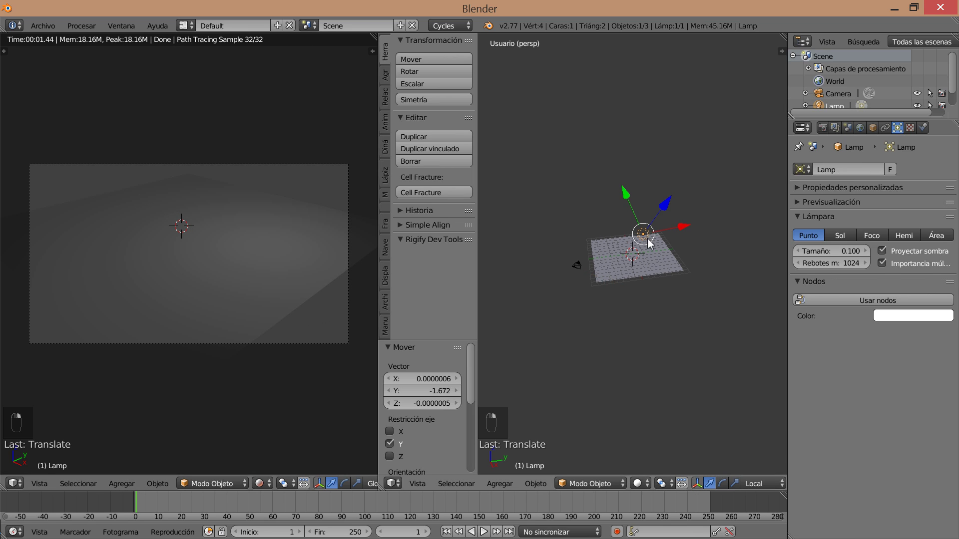
{"action": "left_click", "coordinate": [757, 483]}
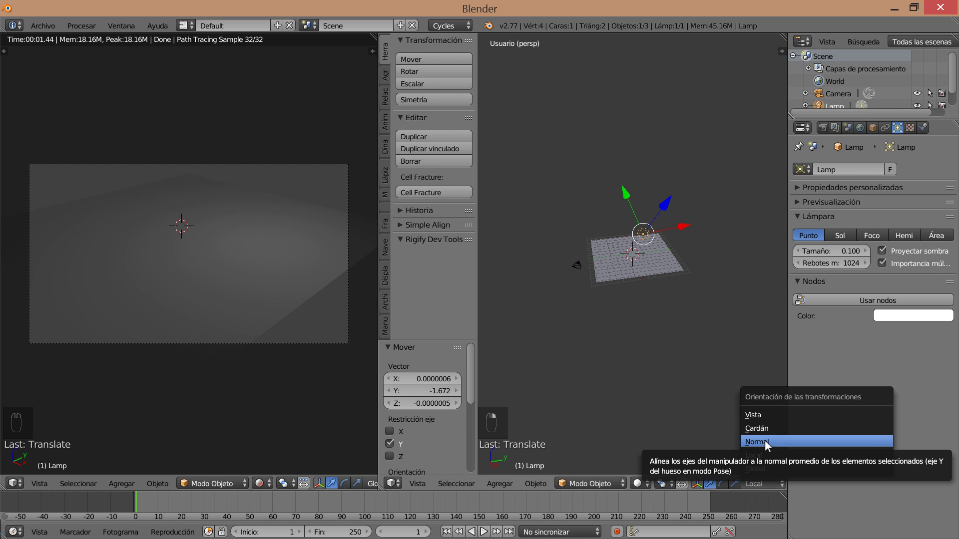
{"action": "left_click", "coordinate": [766, 467]}
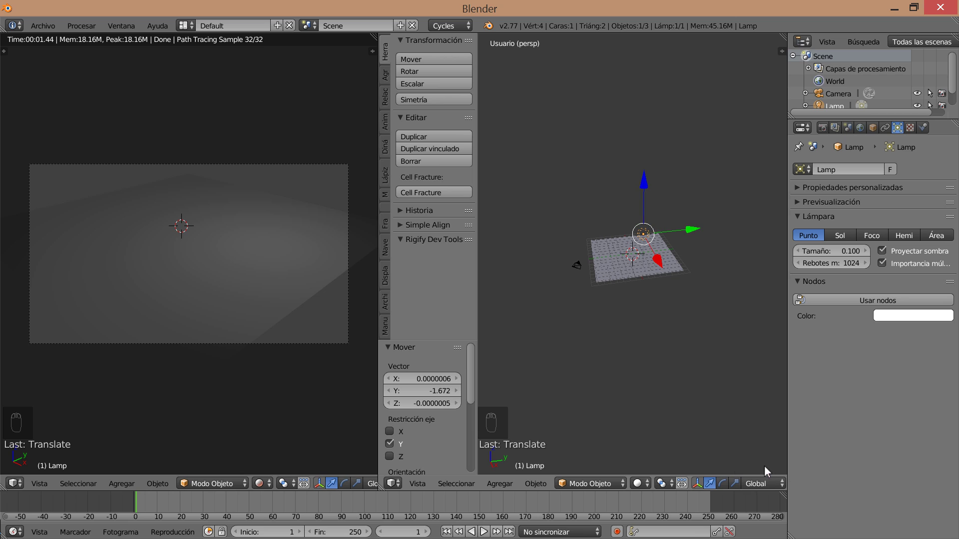
{"action": "left_click_drag", "start_coordinate": [644, 185], "coordinate": [648, 152]}
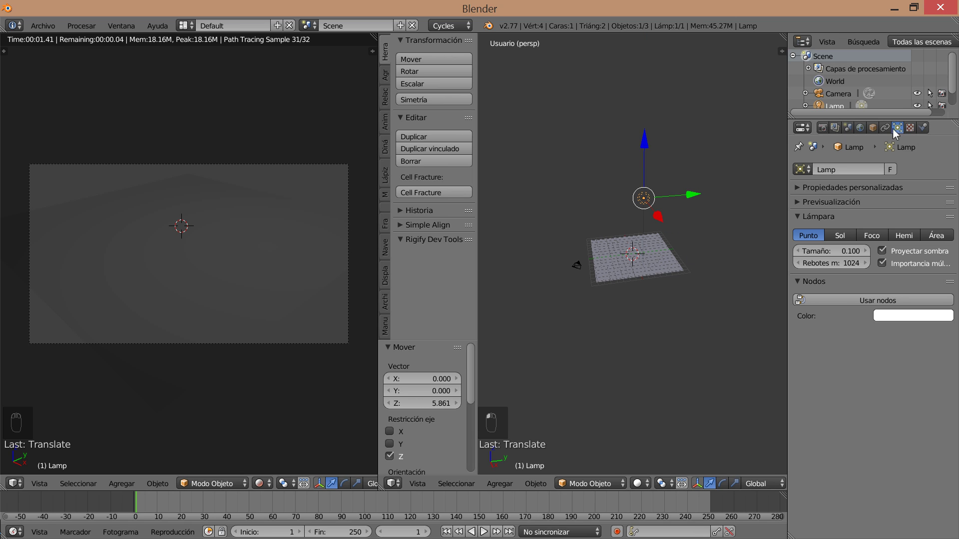
Step: Change the lamp type to Foco and make it track the floor plane with a Restricción Rastrear constraint
{"action": "left_click", "coordinate": [873, 236]}
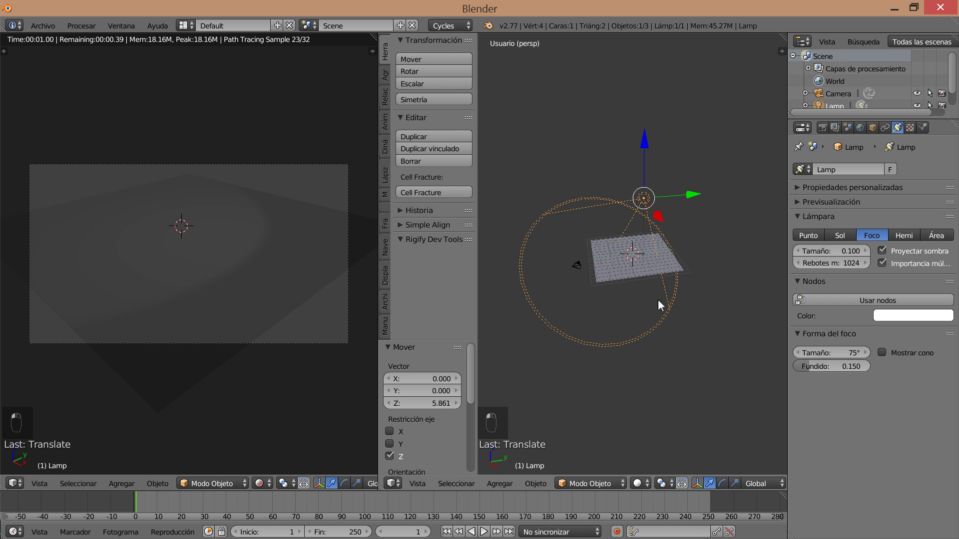
{"action": "right_click", "coordinate": [627, 263]}
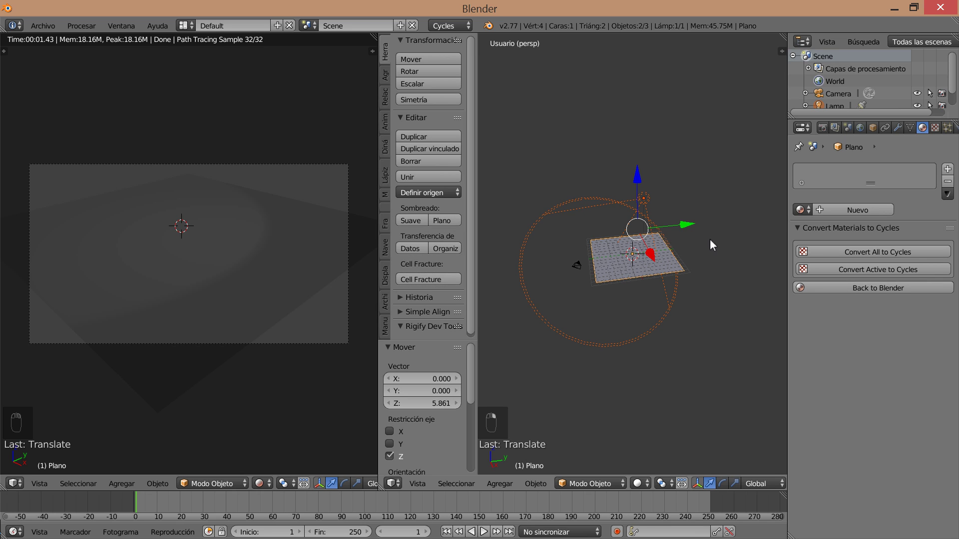
{"action": "right_click", "coordinate": [645, 208]}
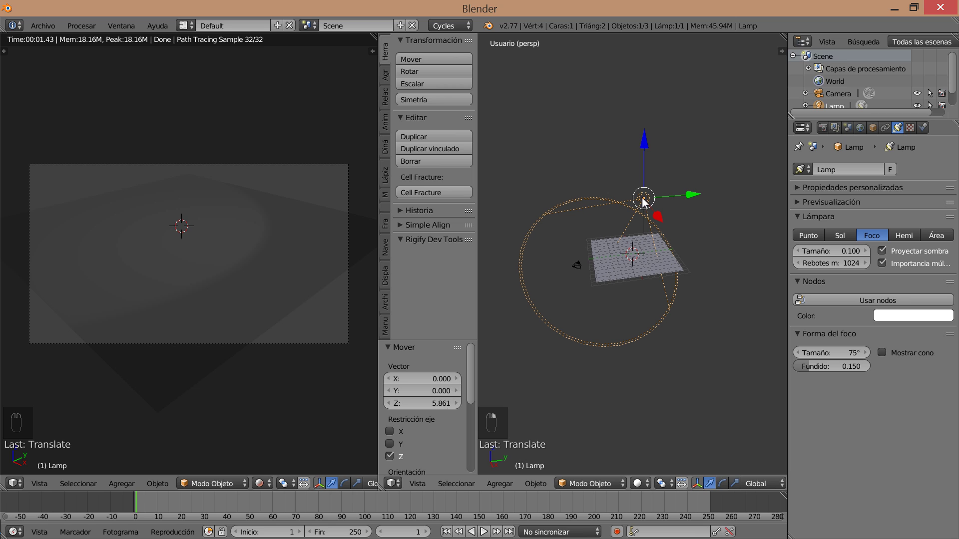
{"action": "right_click", "coordinate": [635, 268], "text": "shift"}
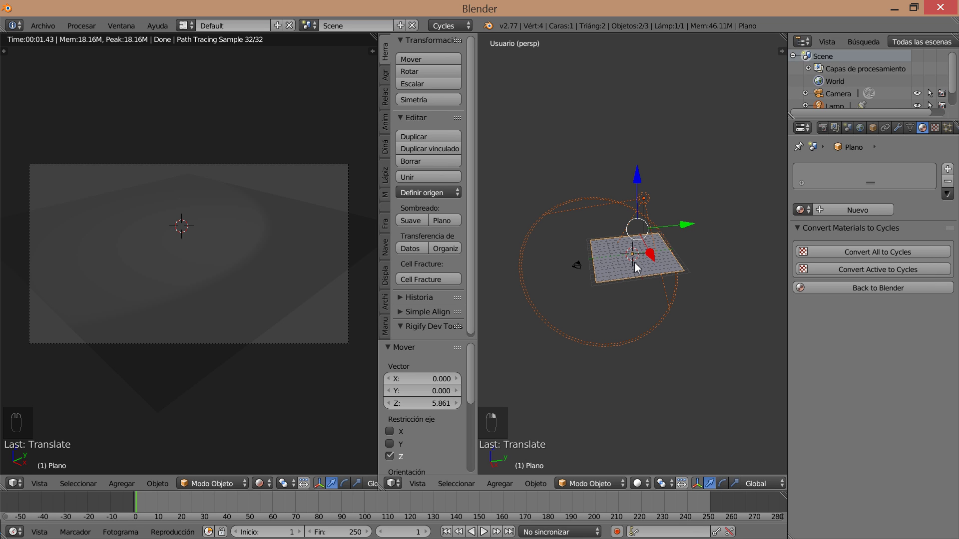
{"action": "key", "text": "ctrl+t"}
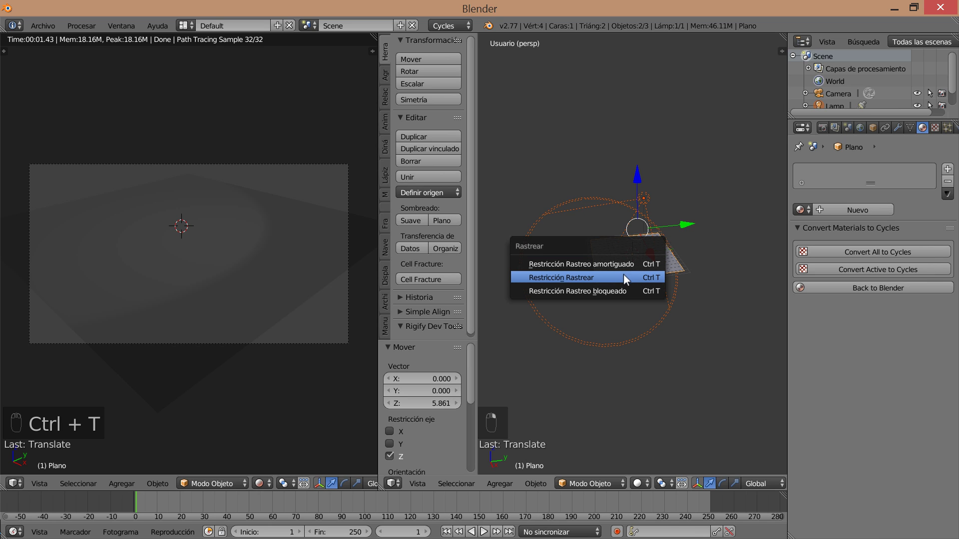
{"action": "left_click", "coordinate": [622, 278]}
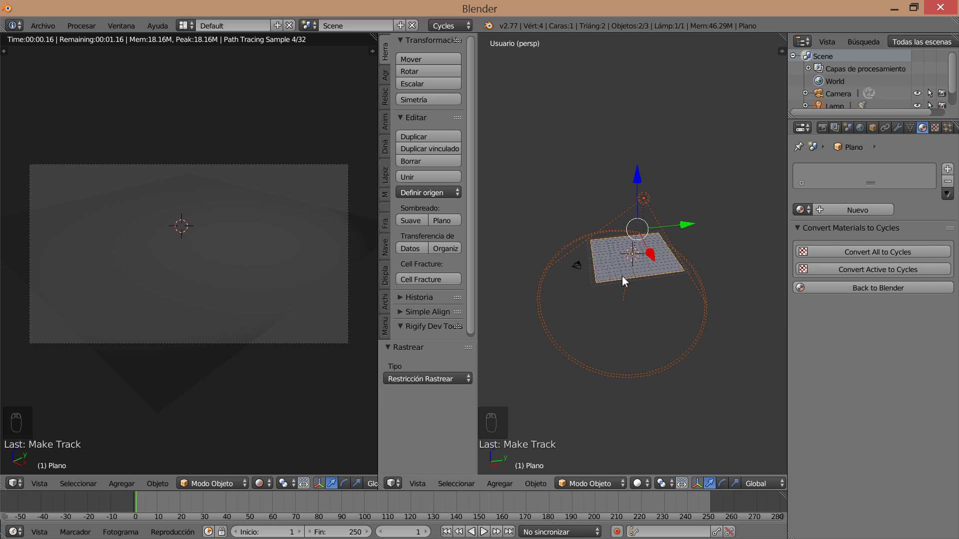
Step: Reposition the spot lamp along the global X and Y axes and lower it about 1.73 along Z
{"action": "middle_click_drag", "start_coordinate": [748, 364], "coordinate": [670, 375]}
{"action": "right_click", "coordinate": [621, 199]}
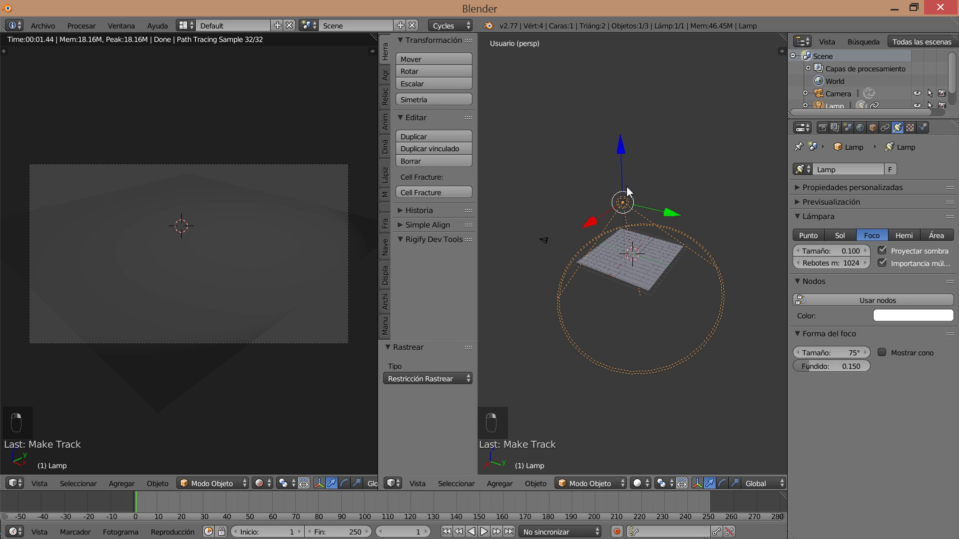
{"action": "key", "text": "g"}
{"action": "key", "text": "y"}
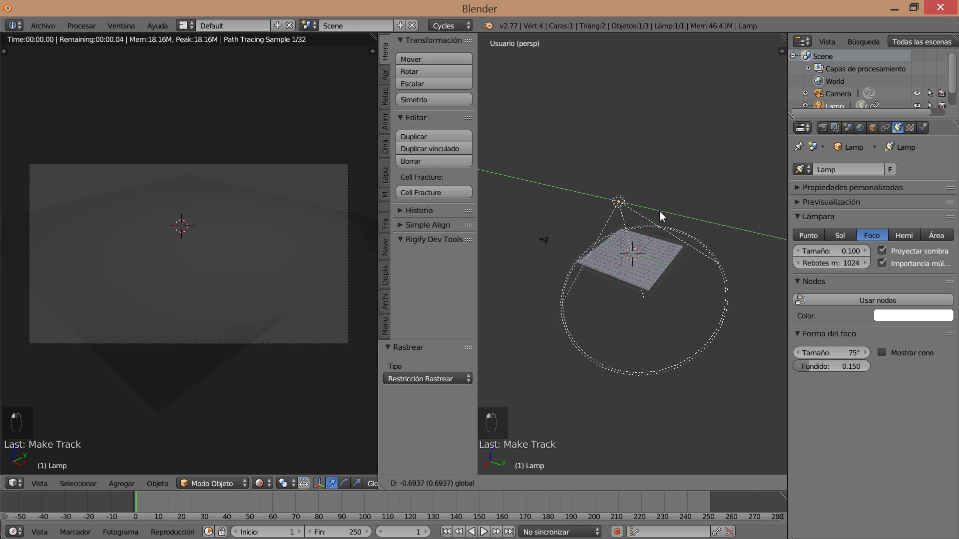
{"action": "left_click", "coordinate": [659, 210]}
{"action": "middle_click_drag", "start_coordinate": [638, 295], "coordinate": [645, 349]}
{"action": "left_click_drag", "start_coordinate": [594, 303], "coordinate": [624, 312]}
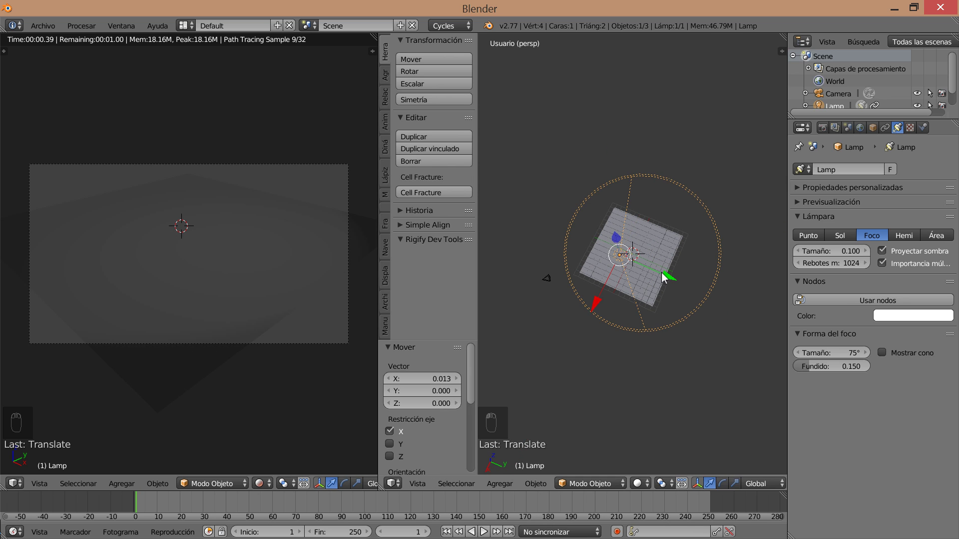
{"action": "mouse_move", "coordinate": [661, 273]}
{"action": "left_mouse_down"}
{"action": "mouse_move", "coordinate": [723, 286]}
{"action": "mouse_move", "coordinate": [615, 241]}
{"action": "mouse_move", "coordinate": [701, 285]}
{"action": "mouse_move", "coordinate": [669, 290]}
{"action": "left_mouse_up"}
{"action": "middle_click_drag", "start_coordinate": [642, 332], "coordinate": [648, 289]}
{"action": "left_click_drag", "start_coordinate": [707, 201], "coordinate": [655, 165]}
{"action": "middle_click_drag", "start_coordinate": [681, 325], "coordinate": [710, 312]}
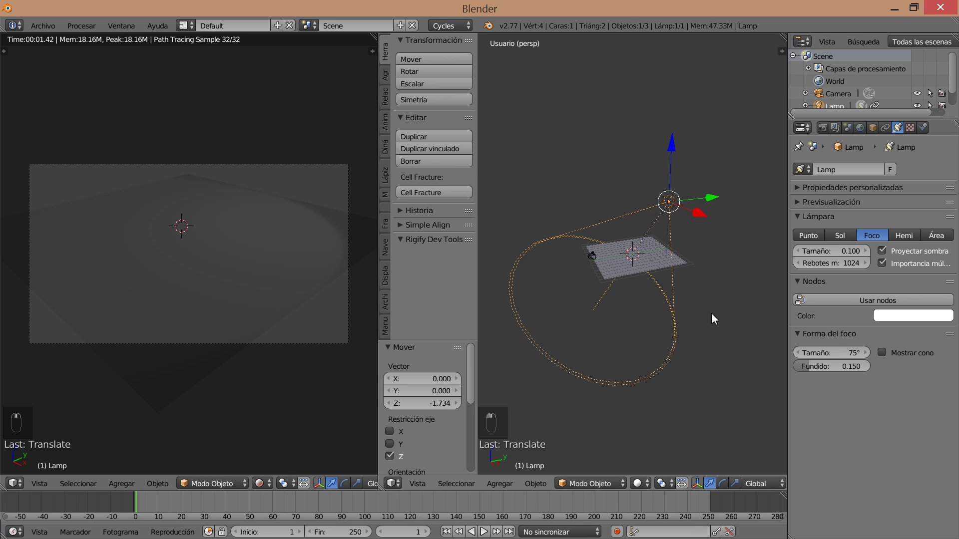
Step: Set the spot's Fundido to about 0.75, enable nodes for the lamp and set its Intensidad to 5000
{"action": "left_click_drag", "start_coordinate": [807, 366], "coordinate": [852, 367]}
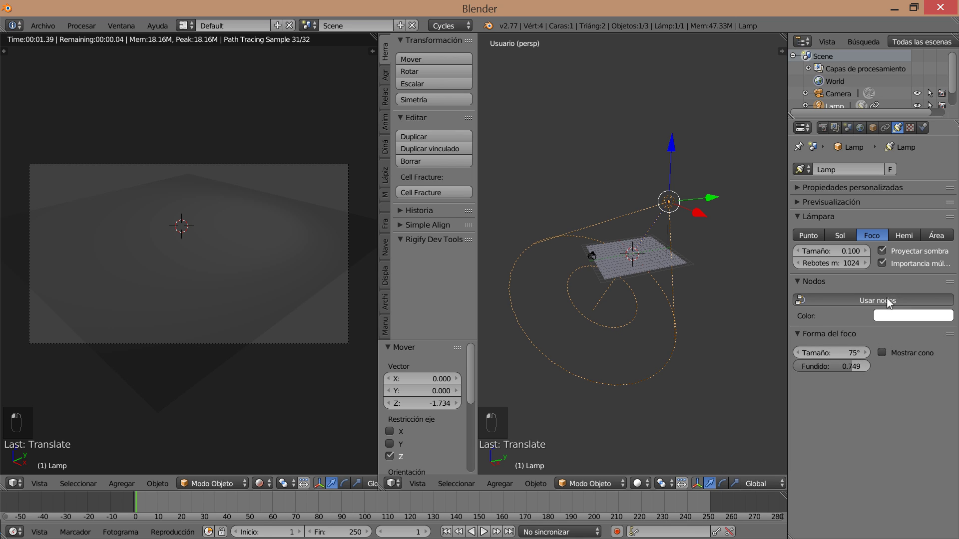
{"action": "left_click", "coordinate": [883, 301]}
{"action": "type", "text": "5000"}
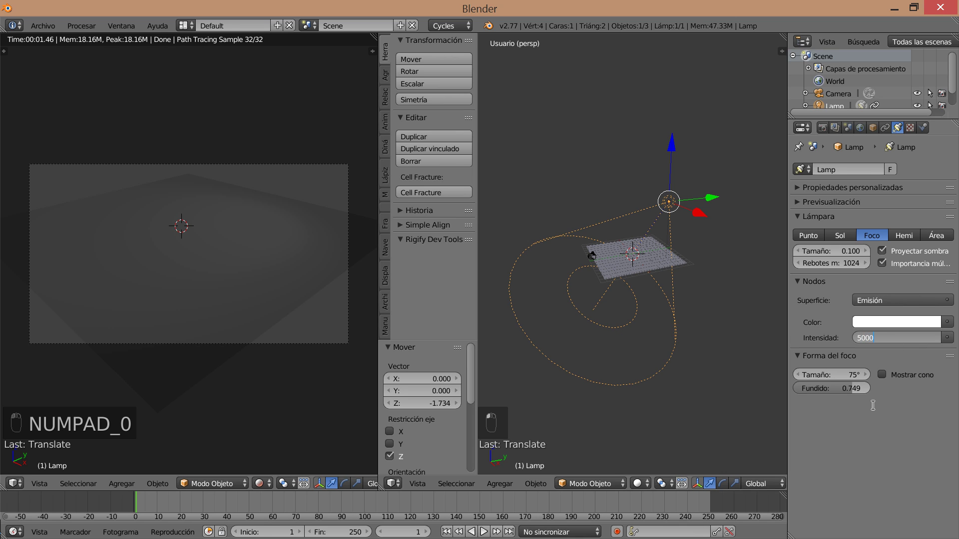
{"action": "key", "text": "Return"}
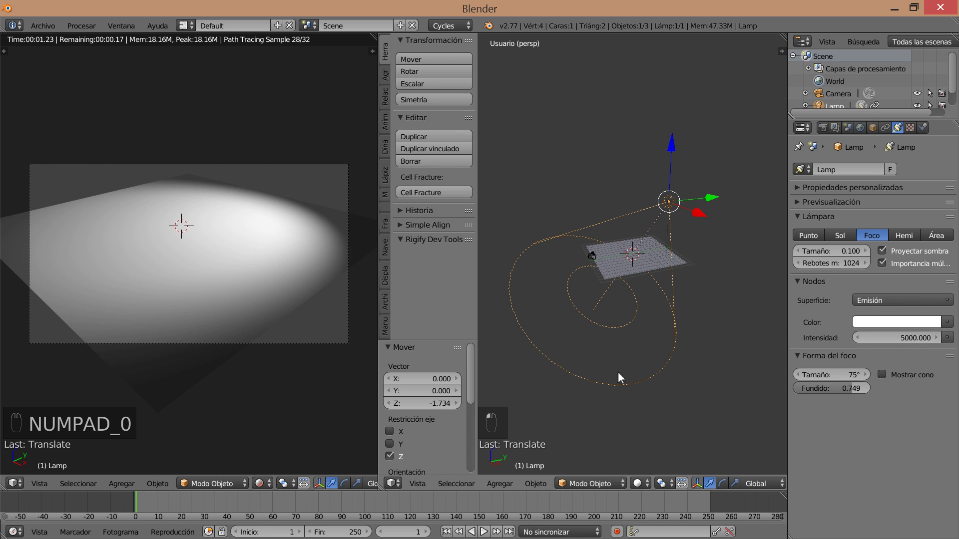
Step: Select the floor plane, hide the working viewport's tool shelf and split that viewport into an upper and a lower area
{"action": "right_click", "coordinate": [633, 268]}
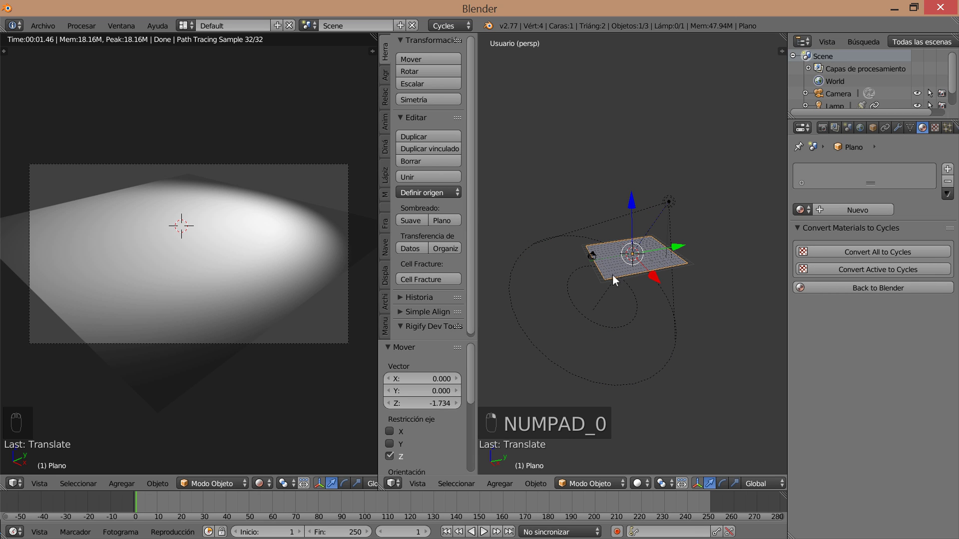
{"action": "key", "text": "t"}
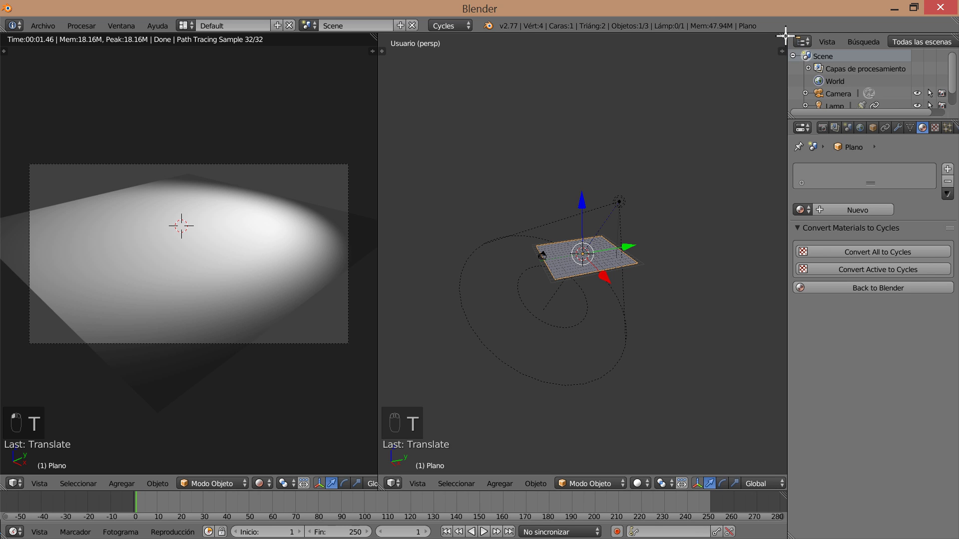
{"action": "left_click_drag", "start_coordinate": [784, 36], "coordinate": [771, 276]}
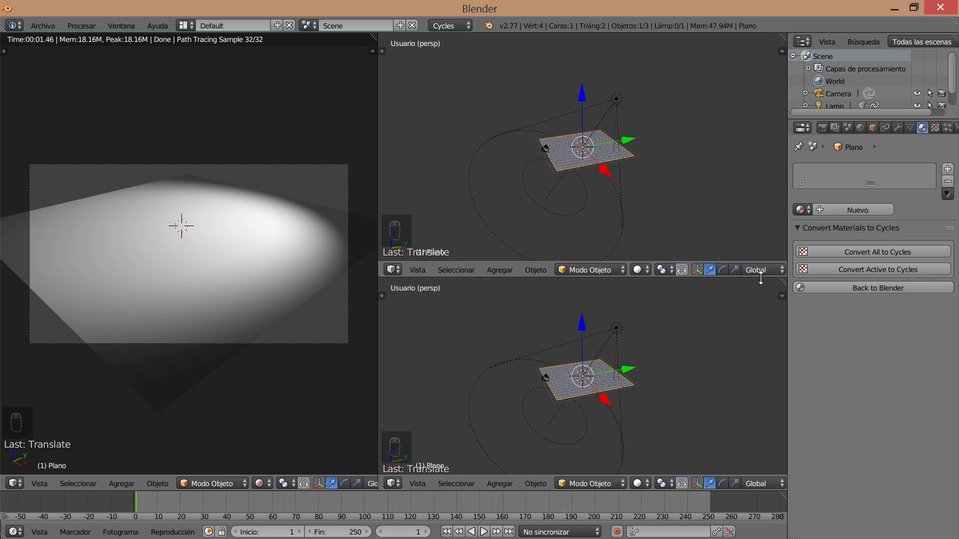
Step: Add a new material to the floor plane and show its material nodes in the upper area with the Editor de nodos, side panel hidden
{"action": "left_click", "coordinate": [799, 227]}
{"action": "left_click", "coordinate": [862, 208]}
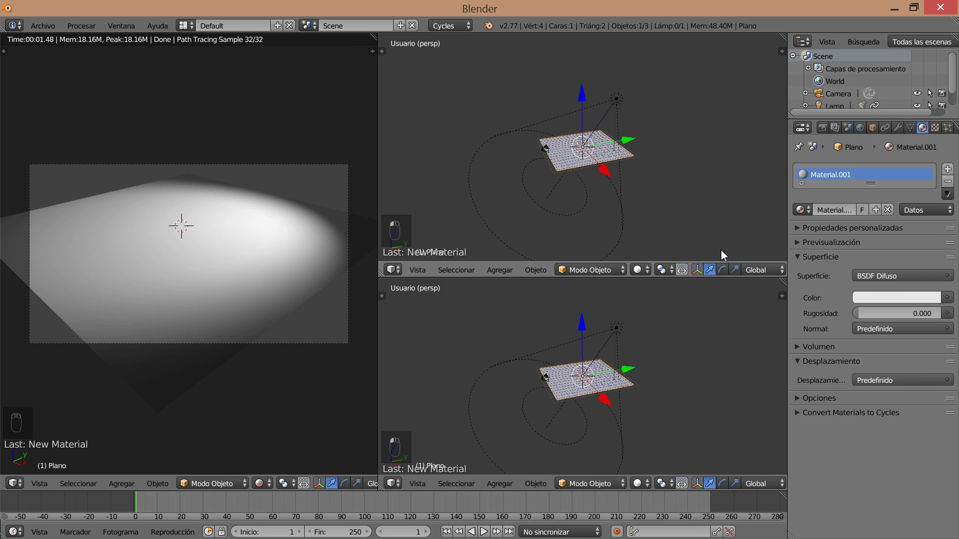
{"action": "left_click", "coordinate": [393, 270]}
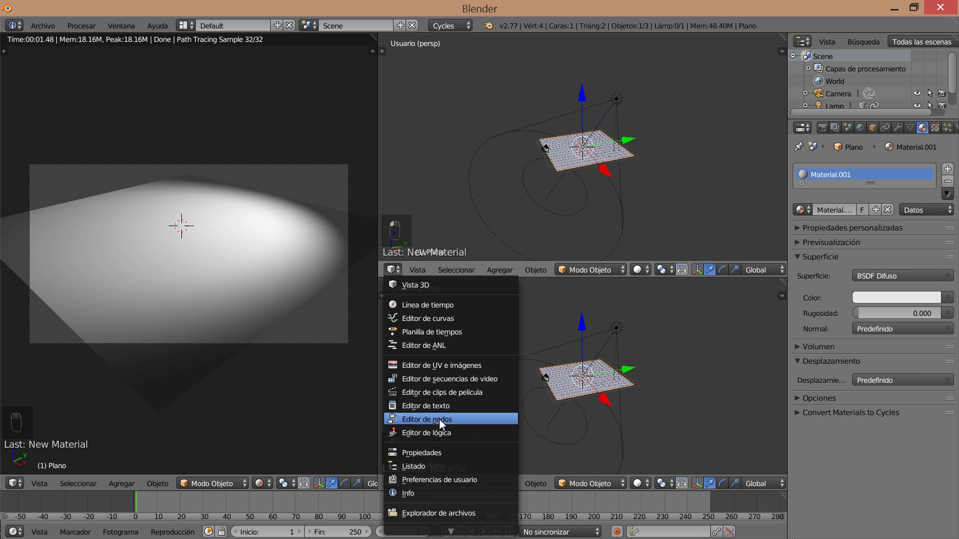
{"action": "left_click", "coordinate": [421, 419]}
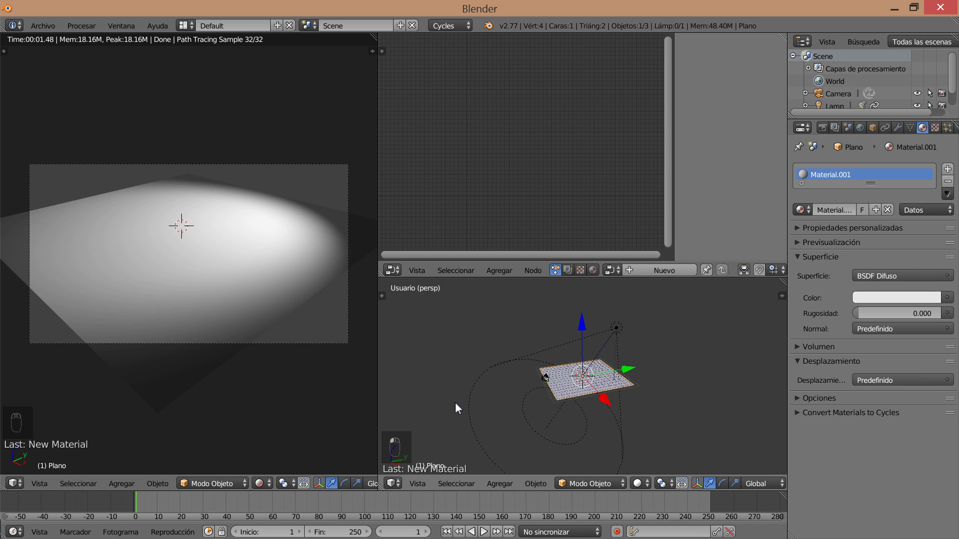
{"action": "key", "text": "n"}
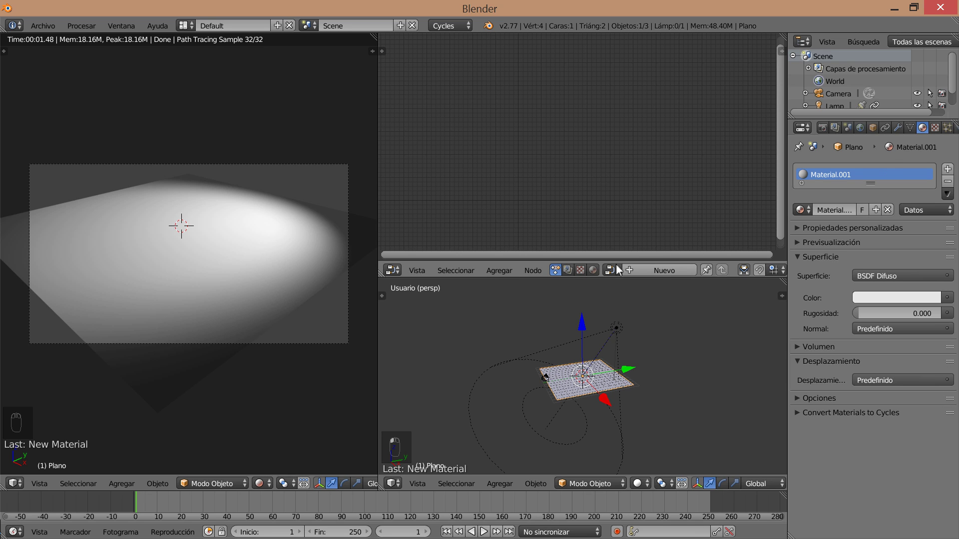
{"action": "left_click", "coordinate": [592, 270]}
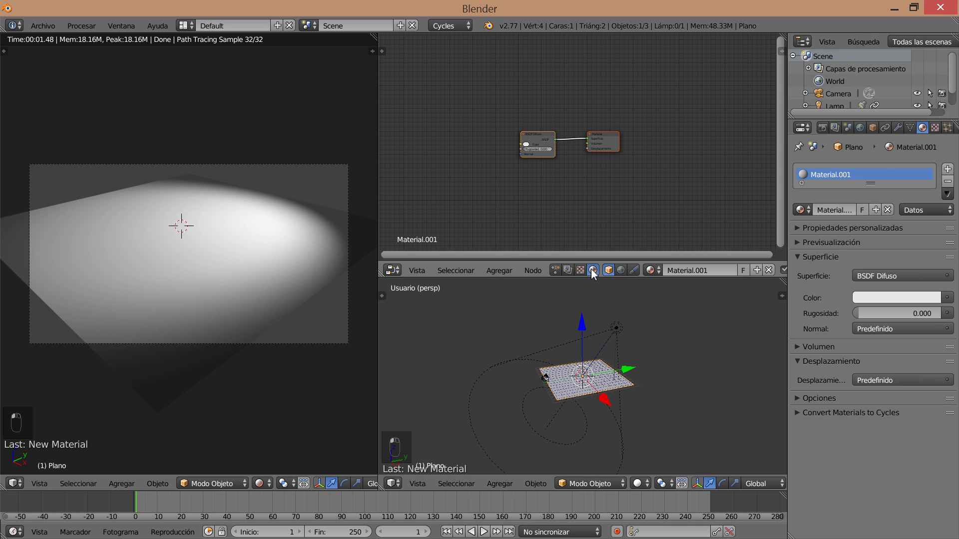
Step: Try out other colours on the BSDF Difuso node of the floor material
{"action": "scroll", "coordinate": [556, 151], "scroll_direction": "up", "scroll_amount": 2}
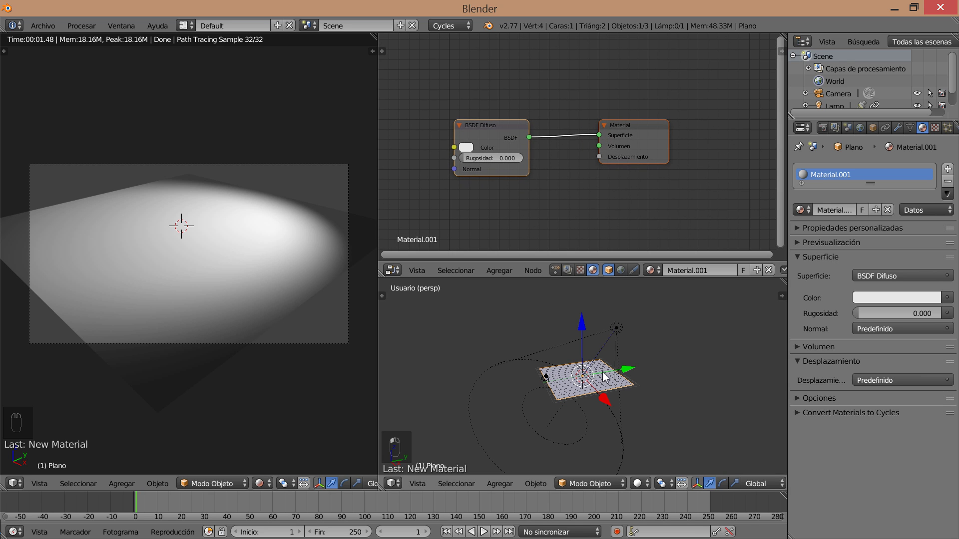
{"action": "left_click", "coordinate": [470, 148]}
{"action": "mouse_move", "coordinate": [506, 197]}
{"action": "left_mouse_down"}
{"action": "mouse_move", "coordinate": [477, 186]}
{"action": "mouse_move", "coordinate": [527, 172]}
{"action": "mouse_move", "coordinate": [500, 230]}
{"action": "mouse_move", "coordinate": [465, 206]}
{"action": "mouse_move", "coordinate": [534, 186]}
{"action": "mouse_move", "coordinate": [463, 201]}
{"action": "mouse_move", "coordinate": [524, 176]}
{"action": "mouse_move", "coordinate": [497, 193]}
{"action": "left_mouse_up"}
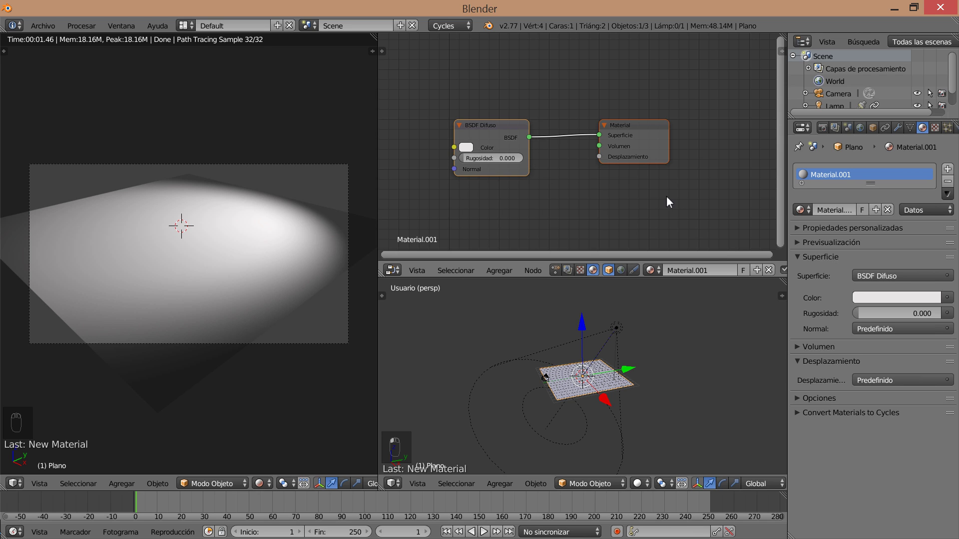
Step: Rename the floor plane's material as Suelo Empedrado
{"action": "double_click", "coordinate": [842, 173]}
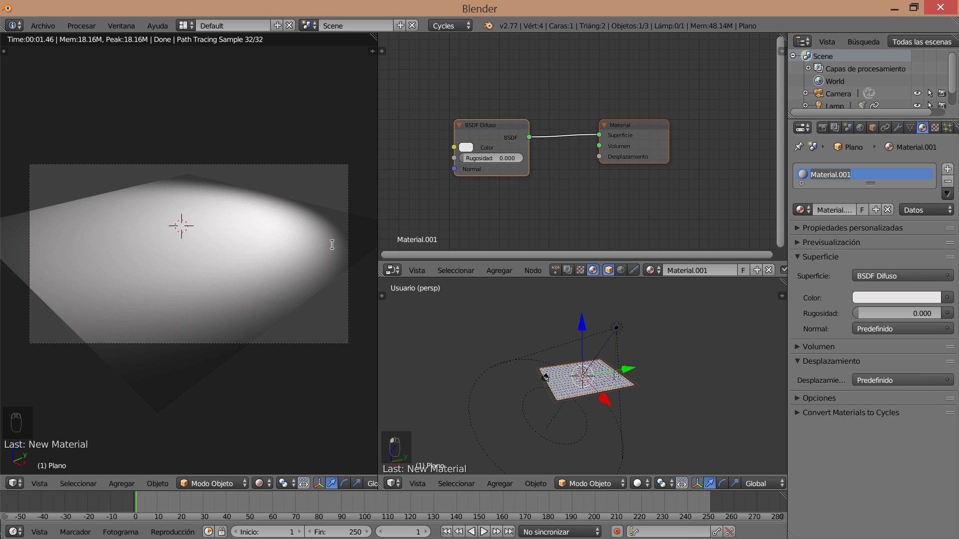
{"action": "type", "text": "Suelo"}
{"action": "key", "text": "Return"}
{"action": "type", "text": "Empedrado"}
{"action": "key", "text": "Return"}
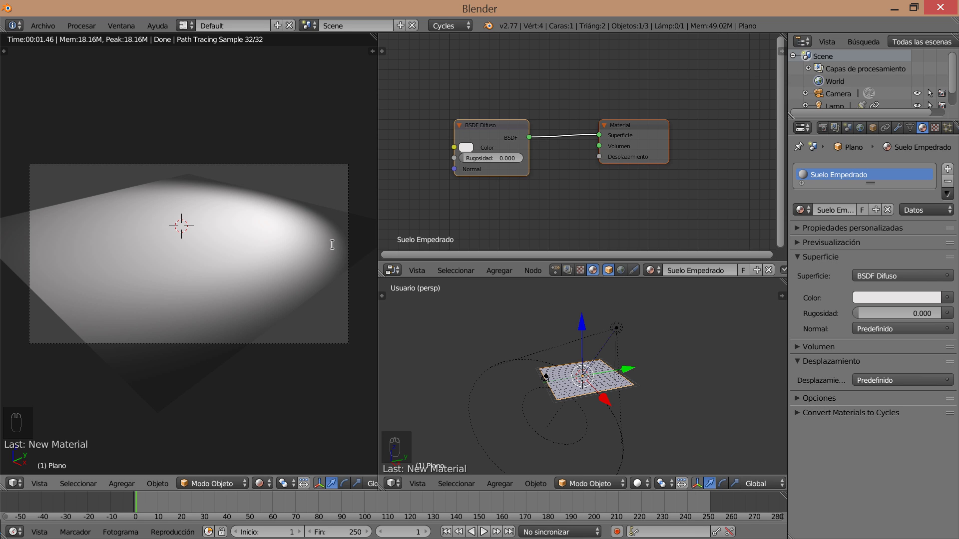
Step: Rename the Plano object as Suelo in the outliner
{"action": "scroll", "coordinate": [904, 72], "scroll_direction": "down", "scroll_amount": 1}
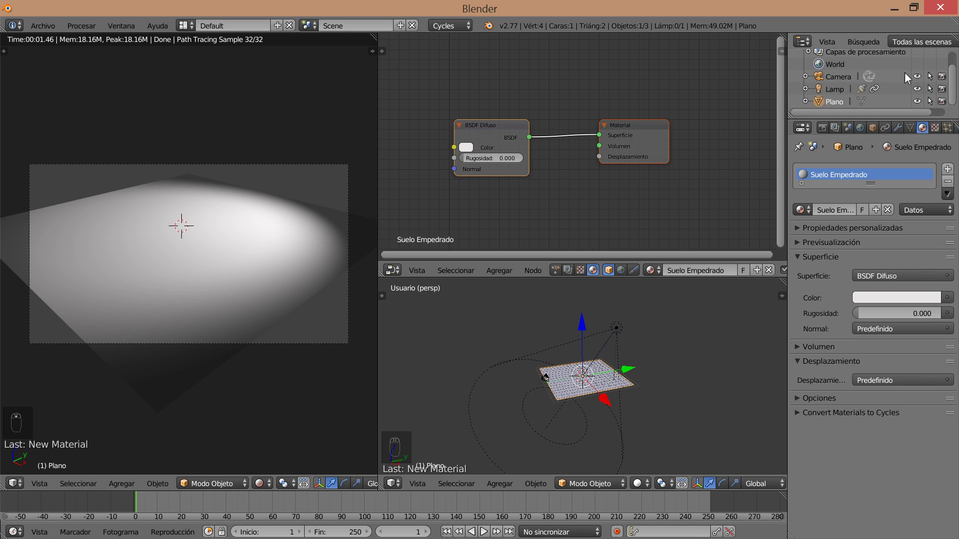
{"action": "double_click", "coordinate": [833, 101]}
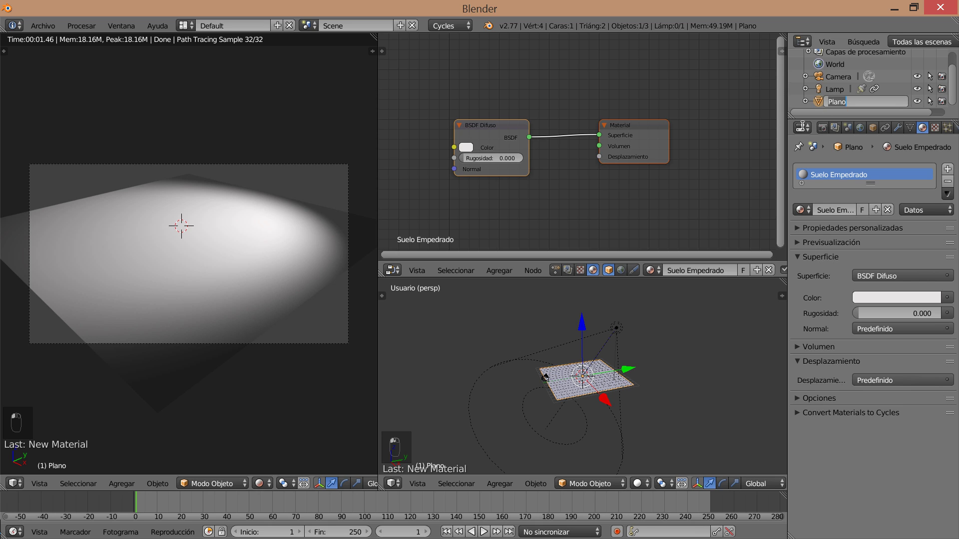
{"action": "type", "text": "Suelo"}
{"action": "key", "text": "Return"}
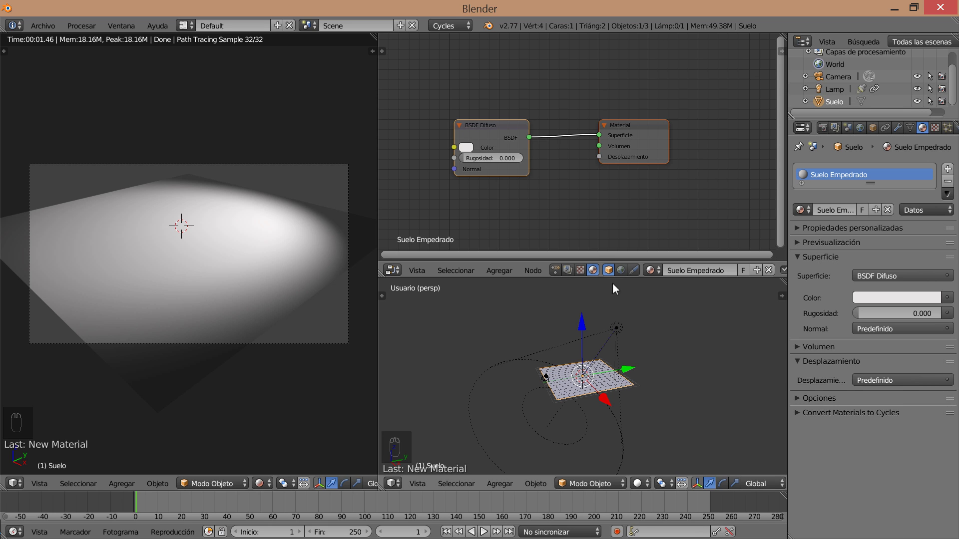
Step: Move the Material output node further away to make room and delete the BSDF Difuso node
{"action": "mouse_move", "coordinate": [498, 128]}
{"action": "left_mouse_down"}
{"action": "mouse_move", "coordinate": [518, 112]}
{"action": "mouse_move", "coordinate": [497, 121]}
{"action": "left_mouse_up"}
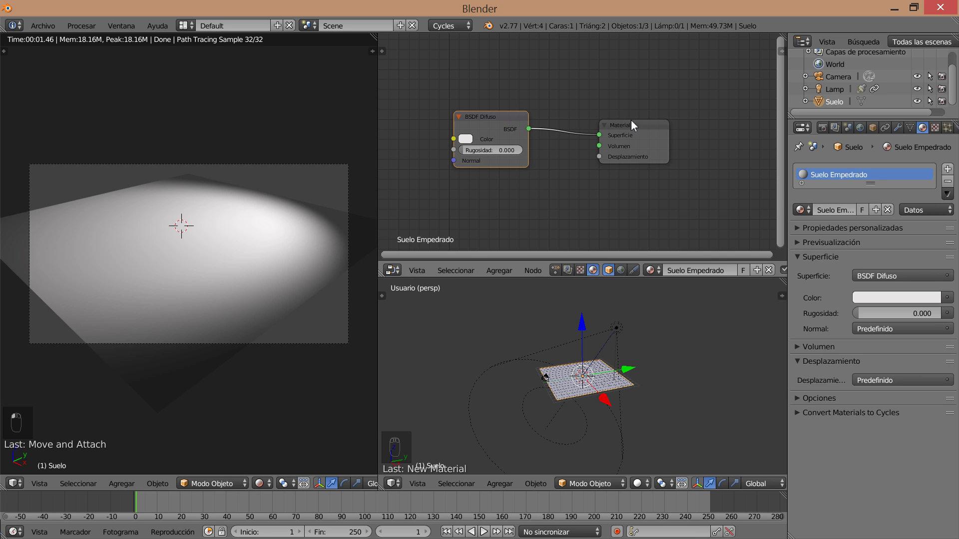
{"action": "left_click_drag", "start_coordinate": [641, 125], "coordinate": [699, 138]}
{"action": "left_click_drag", "start_coordinate": [497, 118], "coordinate": [525, 109]}
{"action": "key", "text": "Delete"}
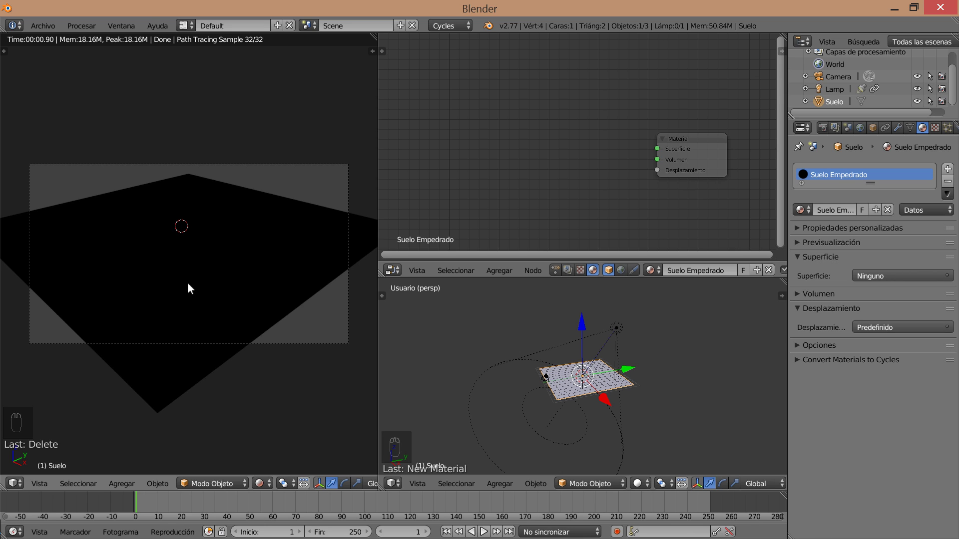
Step: Add a Mezclar sombreadores node before the Material output and connect its Sombreador output to the Superficie input
{"action": "key", "text": "shift+a"}
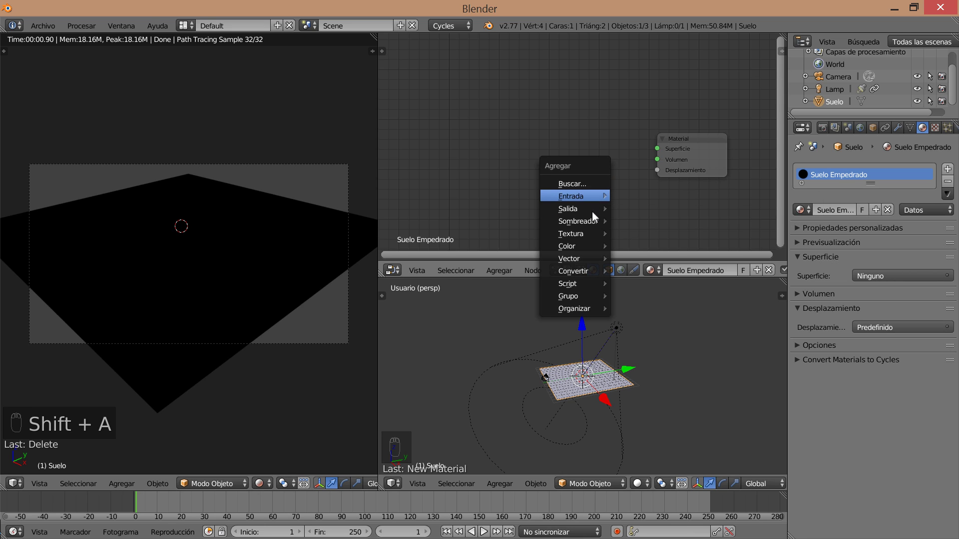
{"action": "mouse_move", "coordinate": [593, 223]}
{"action": "left_click", "coordinate": [649, 220]}
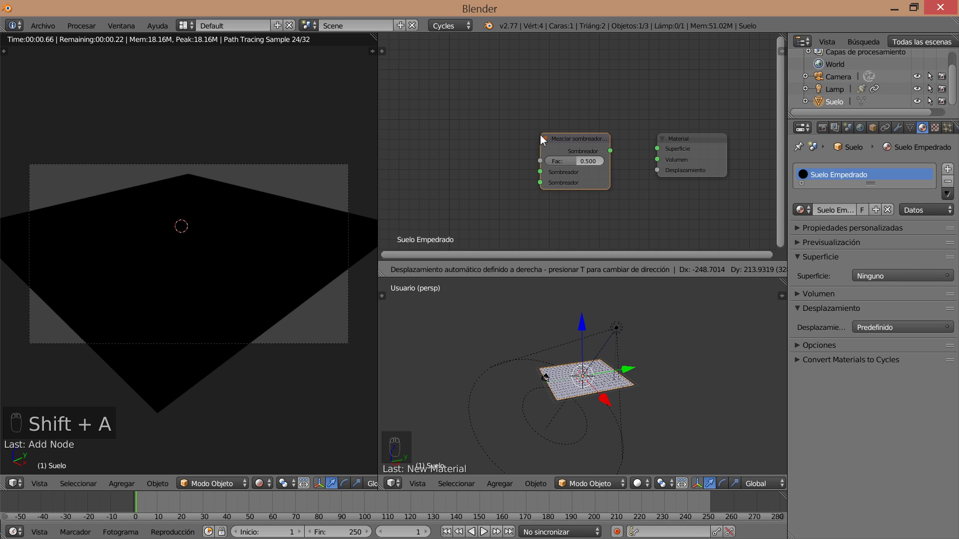
{"action": "left_click", "coordinate": [597, 151]}
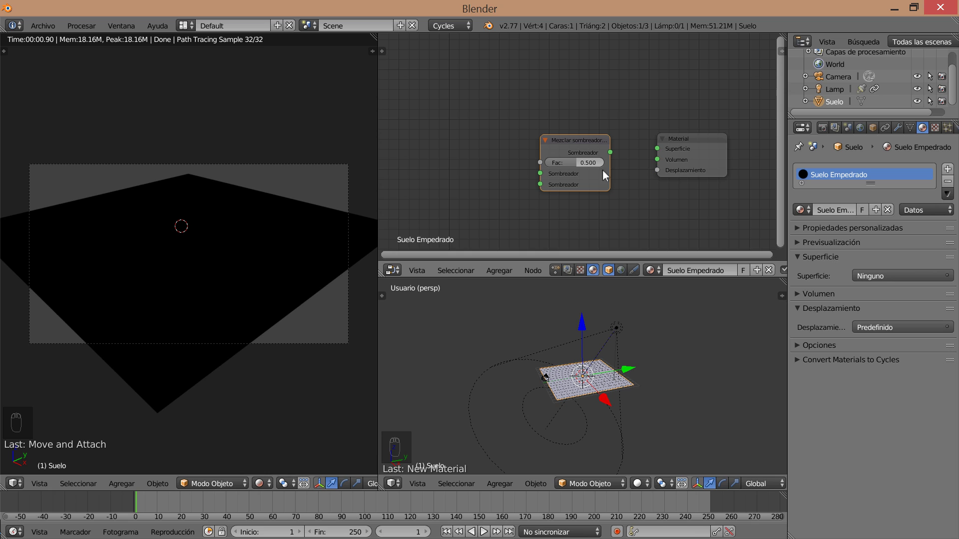
{"action": "key", "text": "shift+a"}
{"action": "mouse_move", "coordinate": [502, 207]}
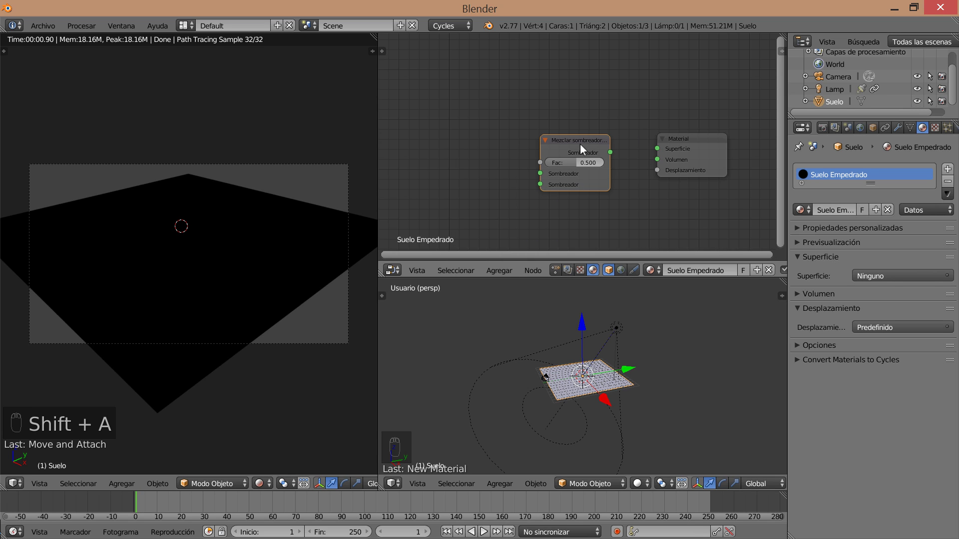
{"action": "left_click_drag", "start_coordinate": [609, 152], "coordinate": [692, 139]}
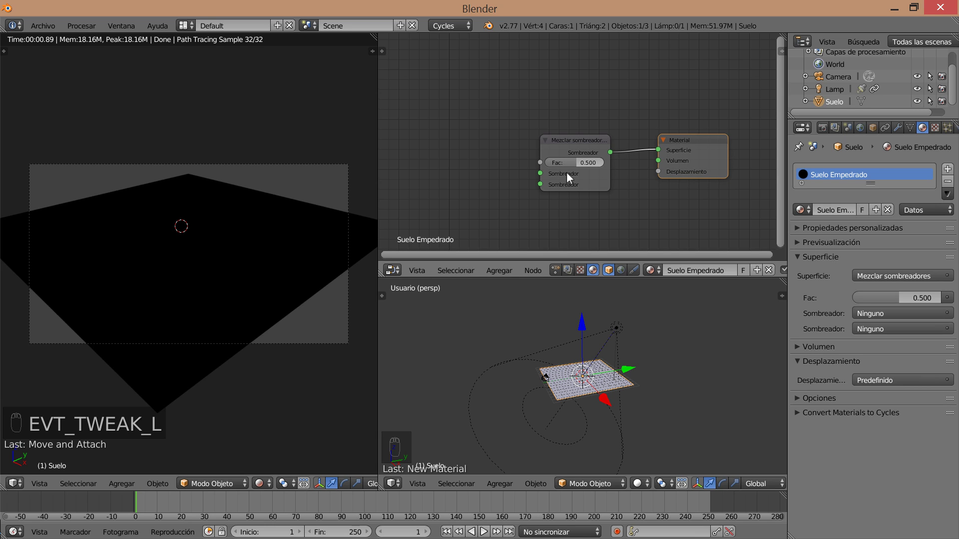
Step: Add a BSDF Difuso node and a BSDF Reflectivo node above it, both before the Mezclar sombreadores node
{"action": "key", "text": "shift+a"}
{"action": "mouse_move", "coordinate": [475, 162]}
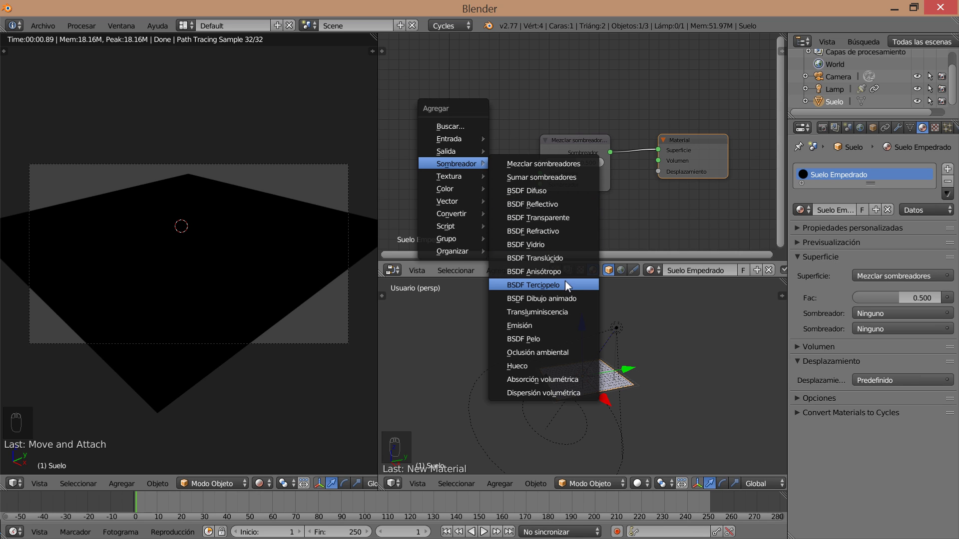
{"action": "left_click", "coordinate": [544, 190]}
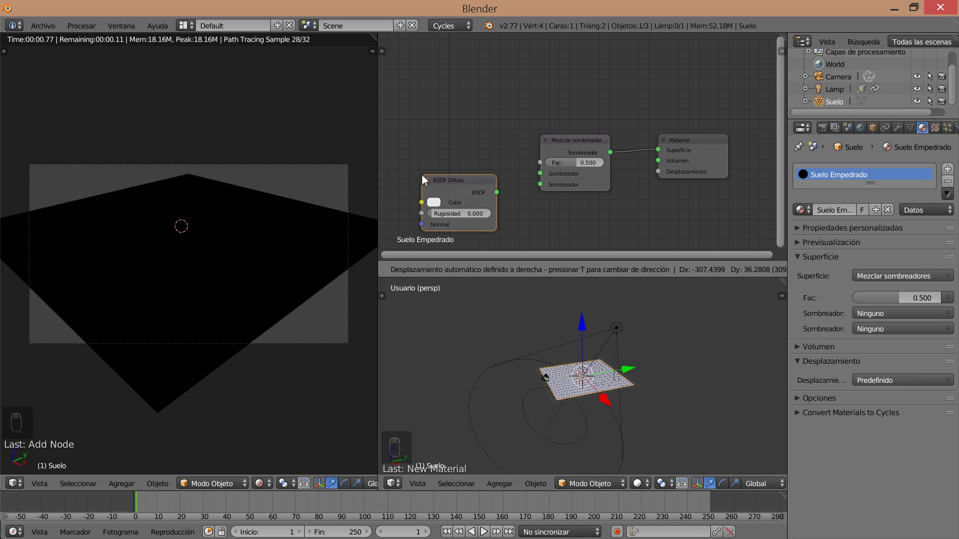
{"action": "left_click", "coordinate": [422, 175]}
{"action": "key", "text": "shift+a"}
{"action": "mouse_move", "coordinate": [517, 197]}
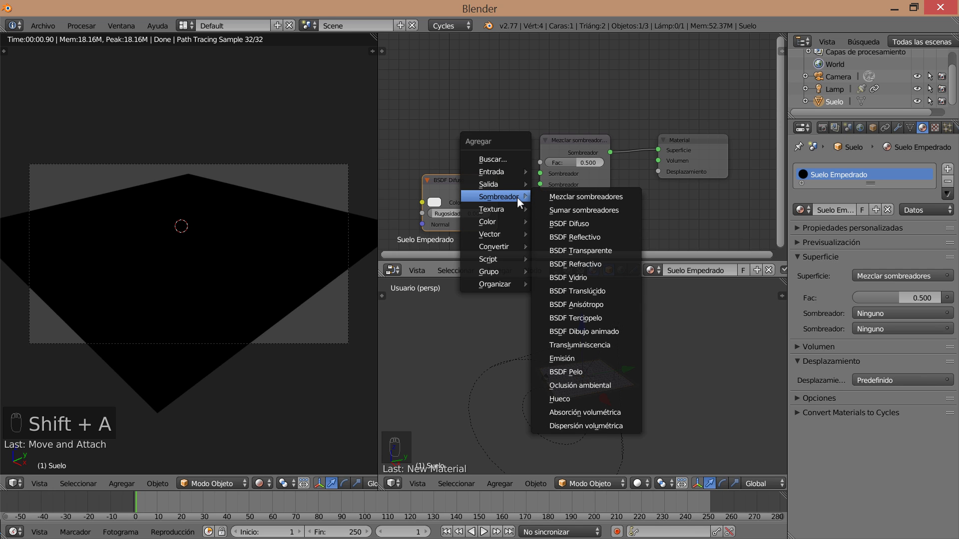
{"action": "left_click", "coordinate": [588, 237]}
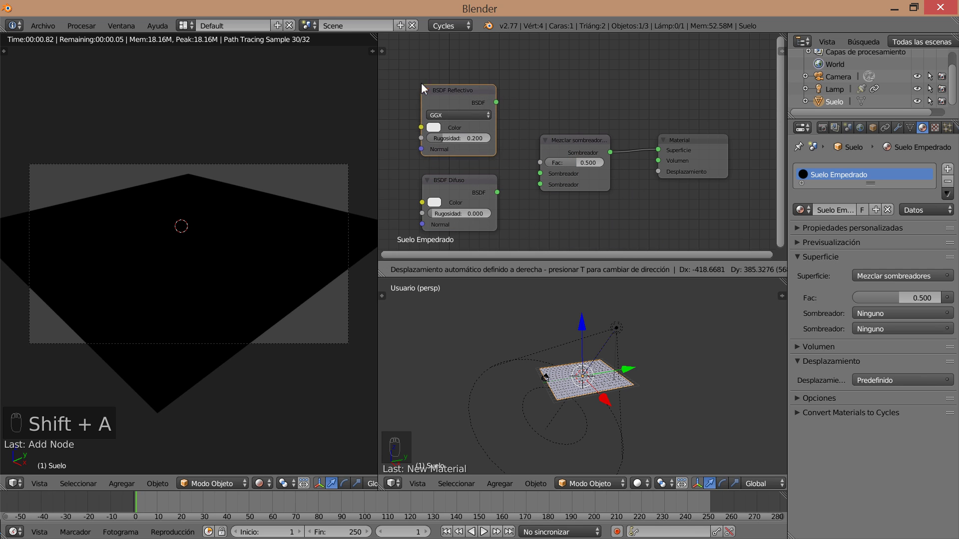
{"action": "left_click", "coordinate": [419, 81]}
Step: Connect BSDF Reflectivo and BSDF Difuso to the mix node's first and second Sombreador inputs and set its Fac to 1.000
{"action": "left_click_drag", "start_coordinate": [493, 99], "coordinate": [539, 185]}
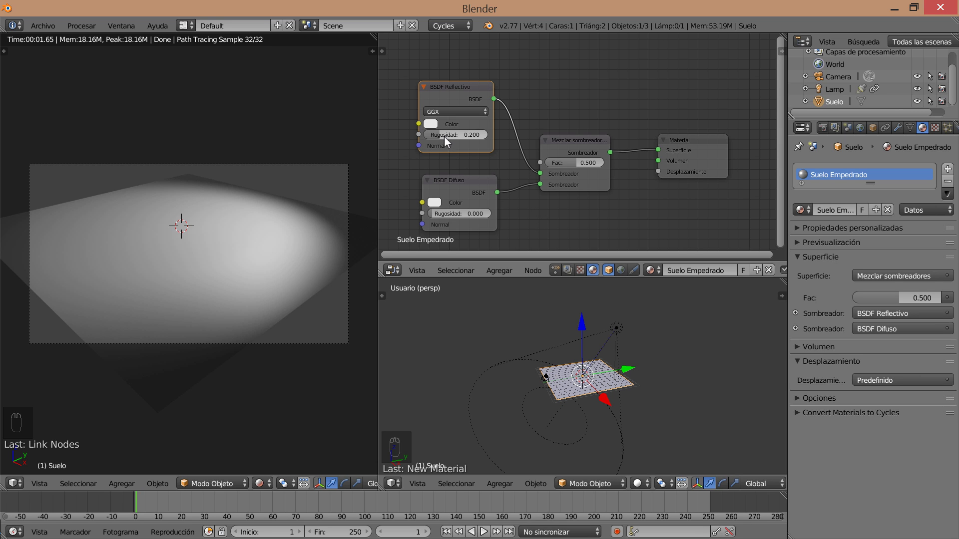
{"action": "left_click_drag", "start_coordinate": [576, 163], "coordinate": [545, 163]}
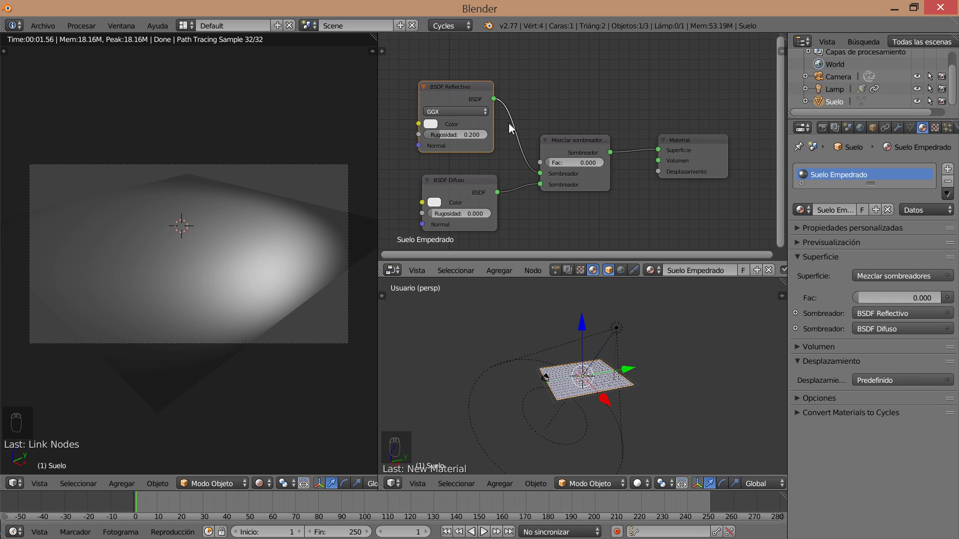
{"action": "left_click_drag", "start_coordinate": [556, 161], "coordinate": [599, 162]}
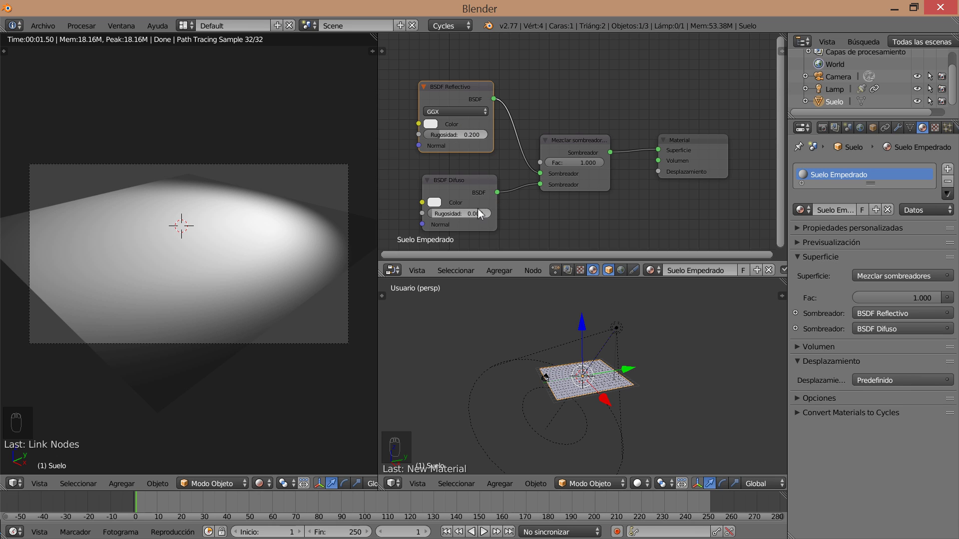
Step: Set the BSDF Reflectivo node's color to pure white, with R, V and A at 1.000
{"action": "left_click", "coordinate": [430, 124]}
{"action": "mouse_move", "coordinate": [464, 175]}
{"action": "left_mouse_down"}
{"action": "mouse_move", "coordinate": [478, 184]}
{"action": "mouse_move", "coordinate": [475, 177]}
{"action": "left_mouse_up"}
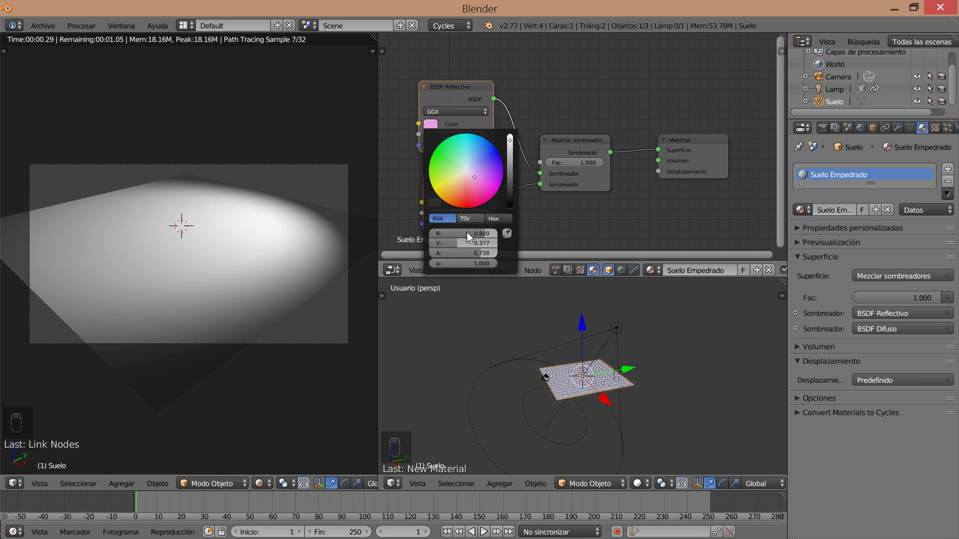
{"action": "left_click", "coordinate": [465, 233]}
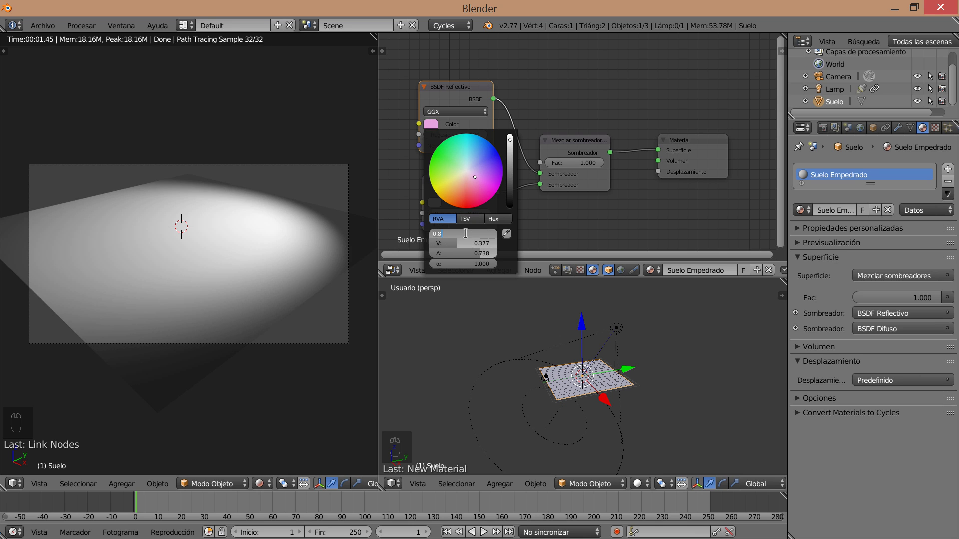
{"action": "key", "text": "BackSpace"}
{"action": "key", "text": "BackSpace"}
{"action": "key", "text": "Tab"}
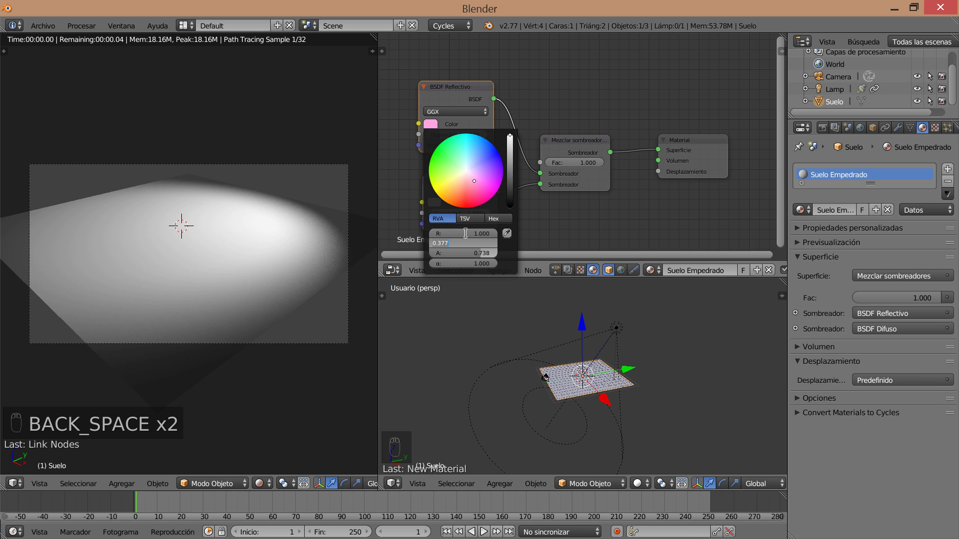
{"action": "type", "text": "1"}
{"action": "key", "text": "Tab"}
{"action": "type", "text": "1"}
{"action": "key", "text": "Return"}
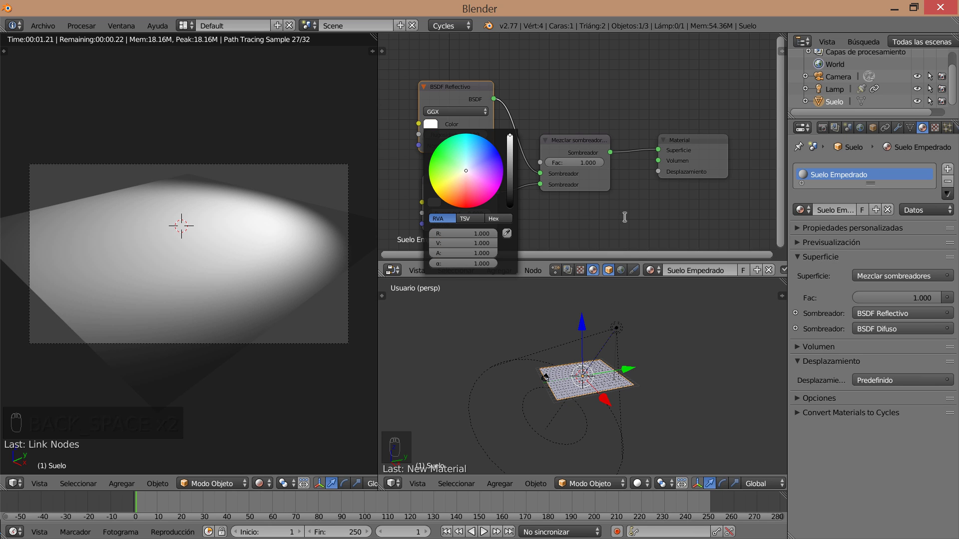
{"action": "left_click", "coordinate": [556, 137]}
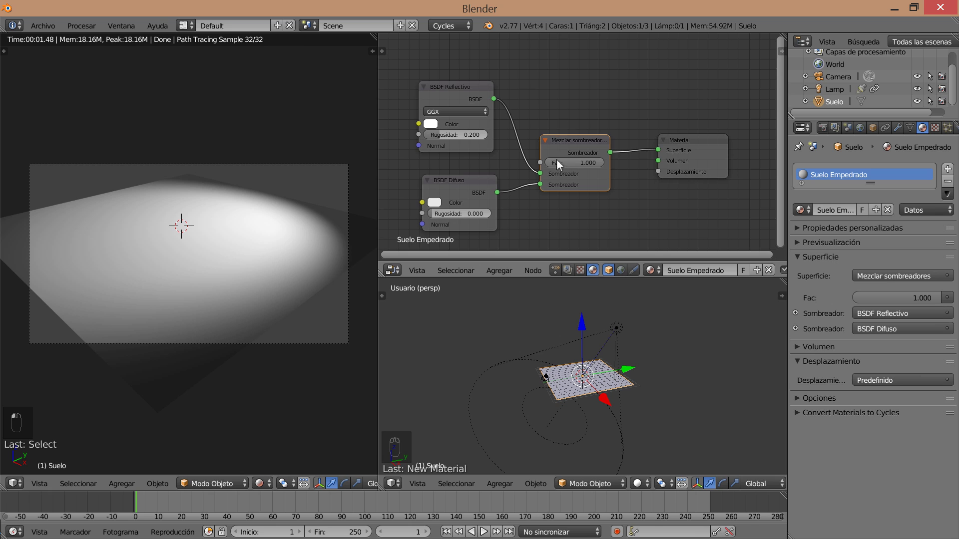
Step: Add an Imagen texture node in free space before the BSDF Difuso node
{"action": "scroll", "coordinate": [556, 165], "scroll_direction": "down", "scroll_amount": 2}
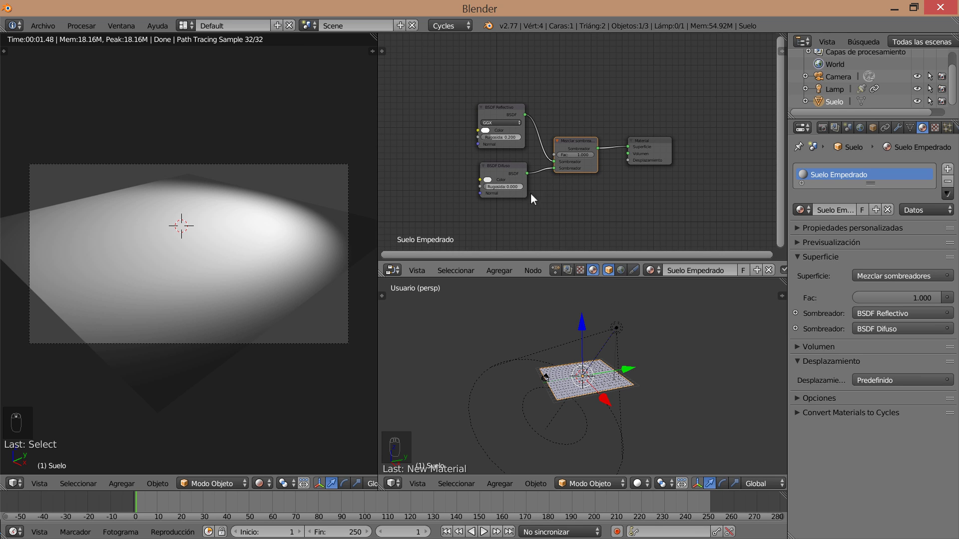
{"action": "middle_click_drag", "start_coordinate": [532, 197], "coordinate": [609, 174]}
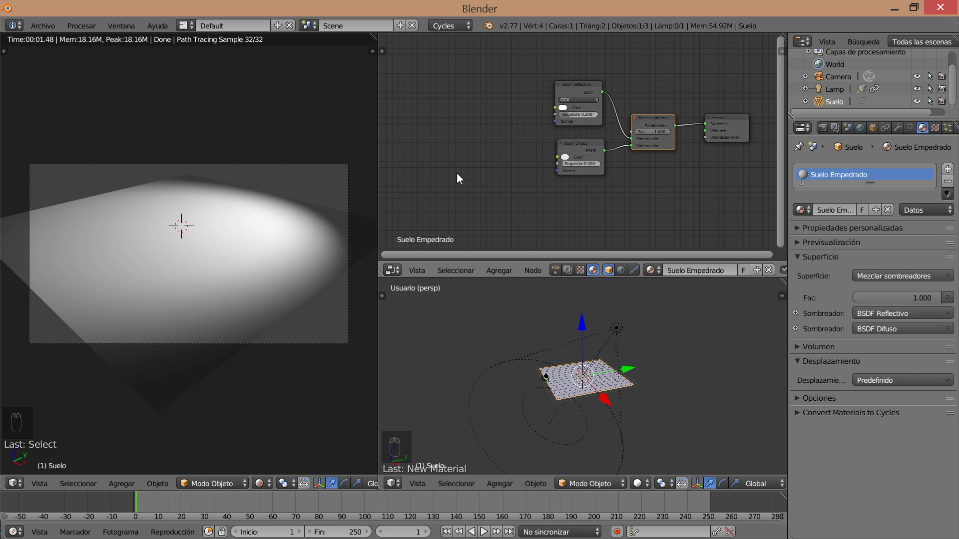
{"action": "key", "text": "shift+a"}
{"action": "mouse_move", "coordinate": [457, 173]}
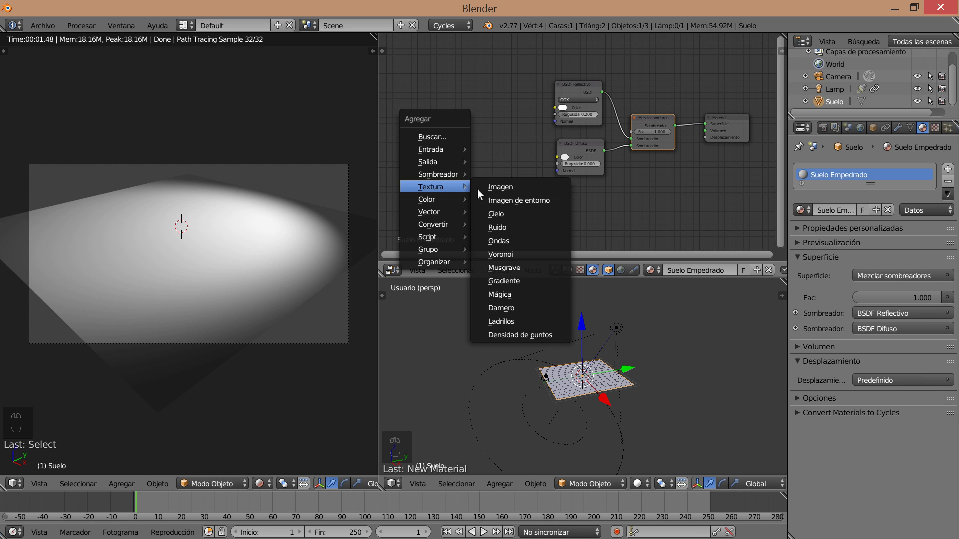
{"action": "left_click", "coordinate": [502, 188]}
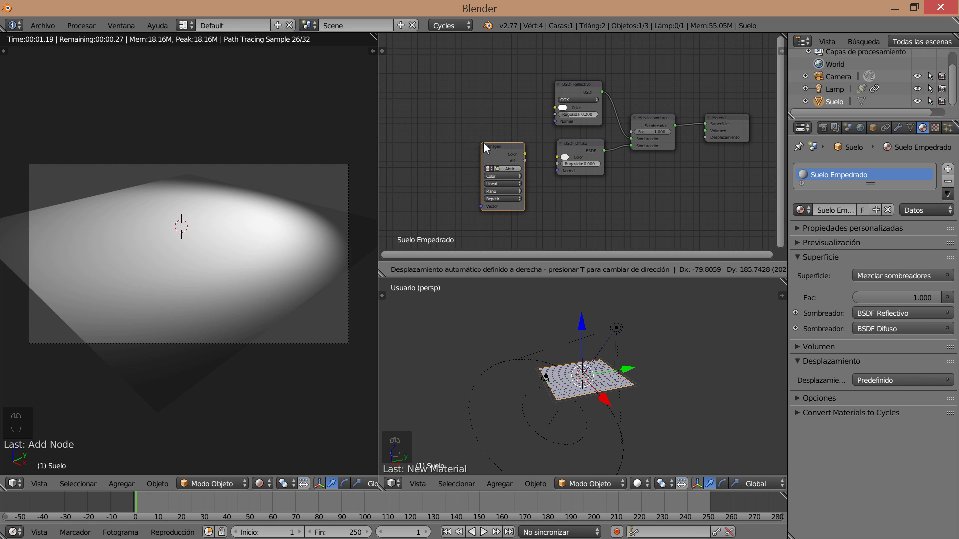
{"action": "left_click", "coordinate": [483, 143]}
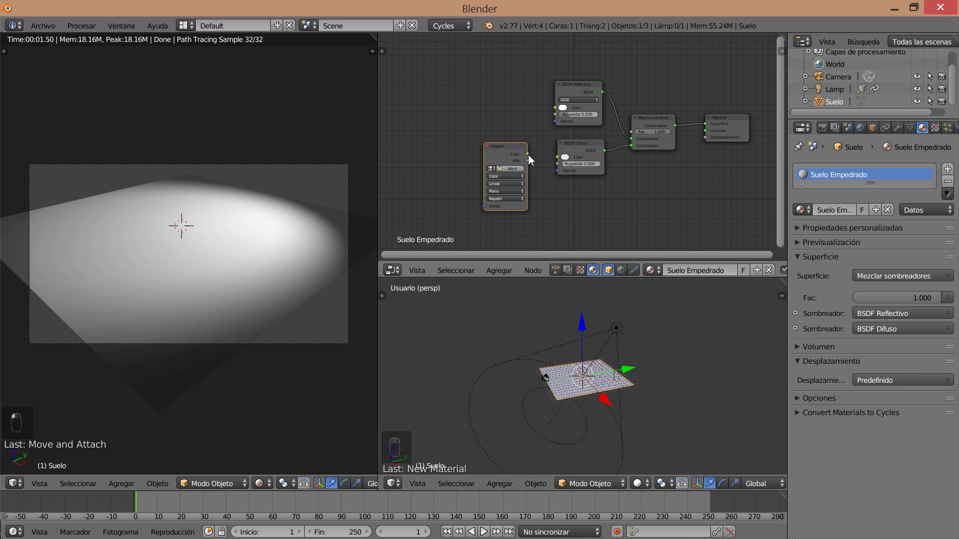
Step: Connect the Imagen node's Color output to the BSDF Difuso Color input and move the Imagen node slightly higher
{"action": "mouse_move", "coordinate": [528, 154]}
{"action": "left_mouse_down"}
{"action": "mouse_move", "coordinate": [543, 157]}
{"action": "mouse_move", "coordinate": [531, 159]}
{"action": "left_mouse_up"}
{"action": "scroll", "coordinate": [524, 169], "scroll_direction": "up", "scroll_amount": 4}
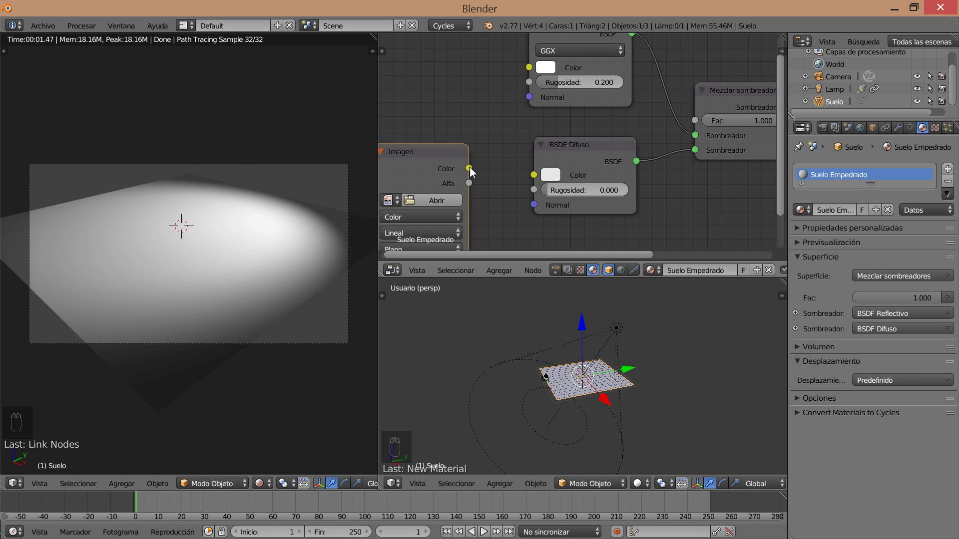
{"action": "left_click_drag", "start_coordinate": [469, 168], "coordinate": [533, 181]}
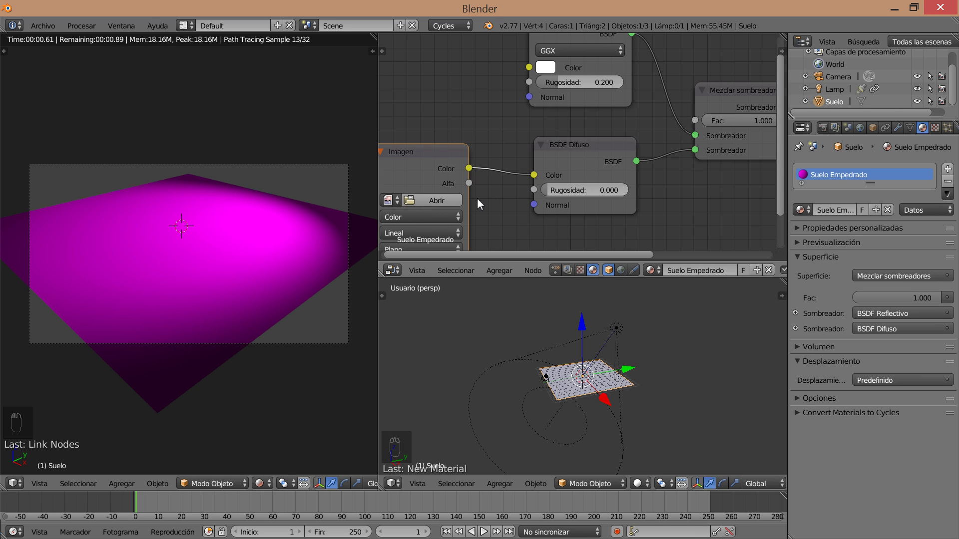
{"action": "scroll", "coordinate": [476, 193], "scroll_direction": "down", "scroll_amount": 2}
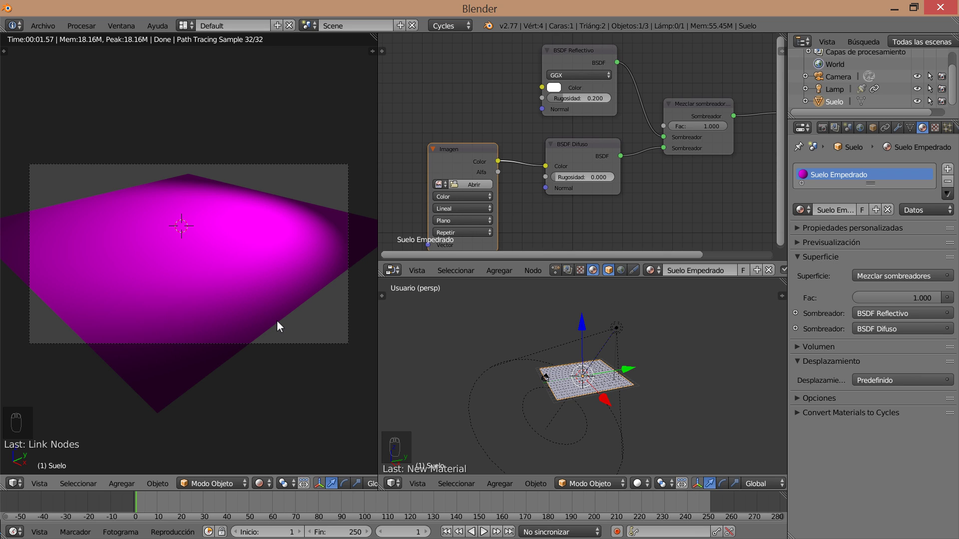
{"action": "left_click_drag", "start_coordinate": [477, 156], "coordinate": [481, 126]}
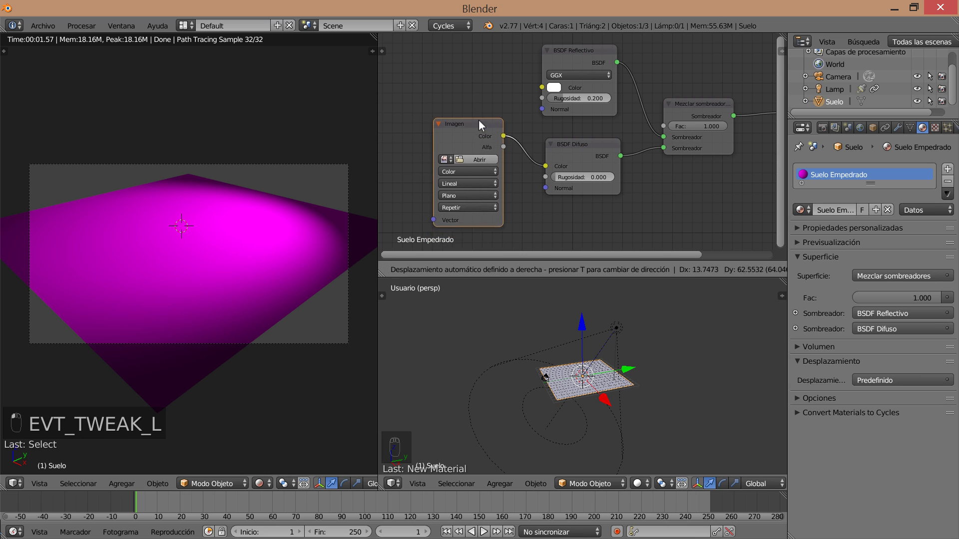
Step: Load suelo empedrado 2.jpg from the Pruebas folder into the Imagen node, browsing the files as thumbnails
{"action": "left_click", "coordinate": [474, 155]}
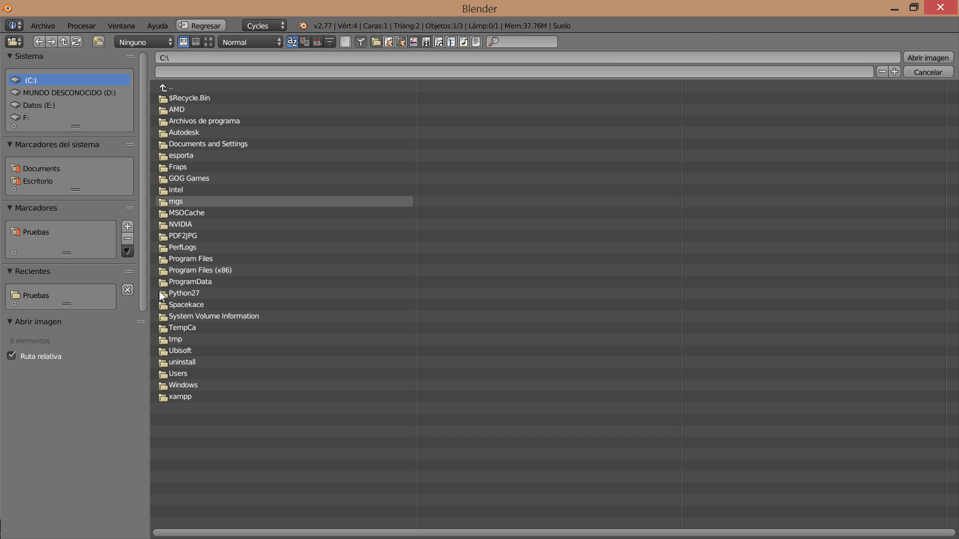
{"action": "left_click", "coordinate": [31, 232]}
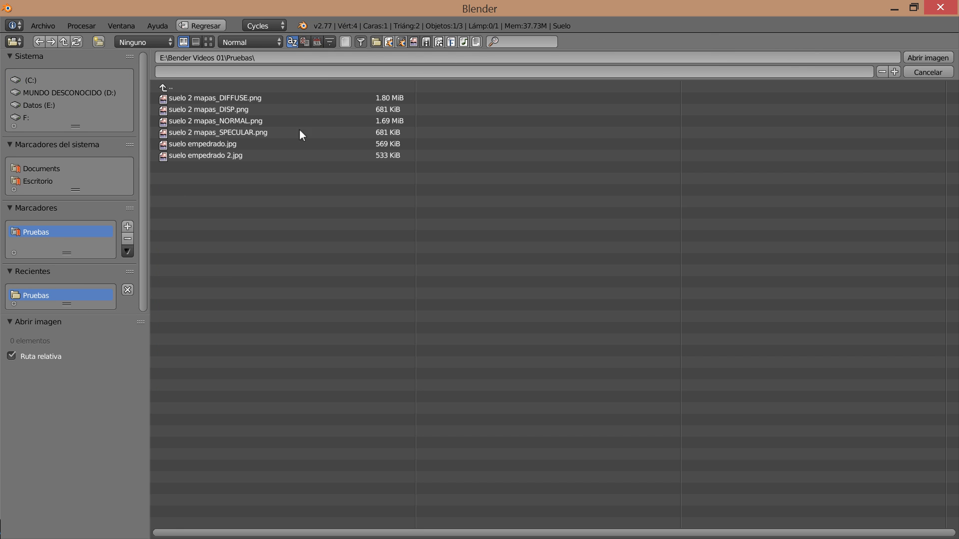
{"action": "left_click", "coordinate": [208, 41]}
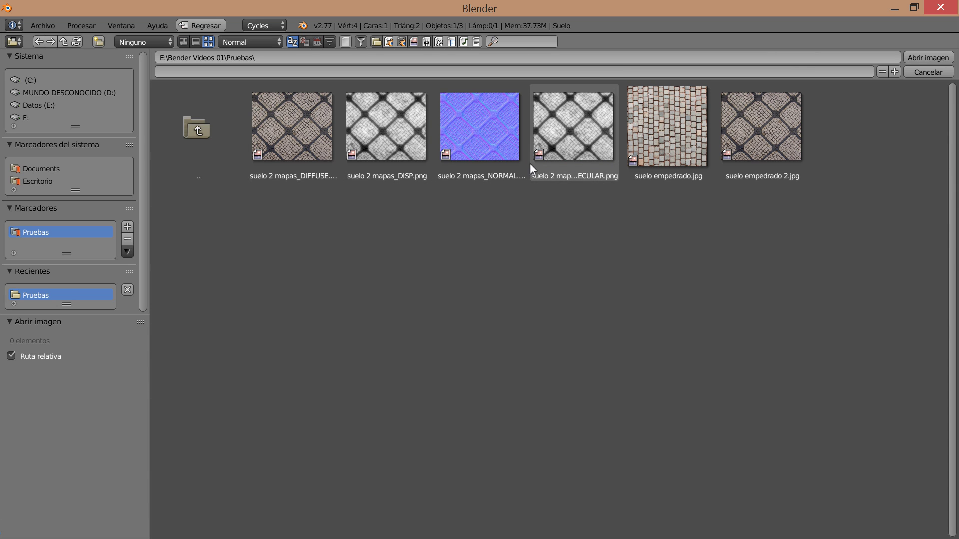
{"action": "double_click", "coordinate": [765, 133]}
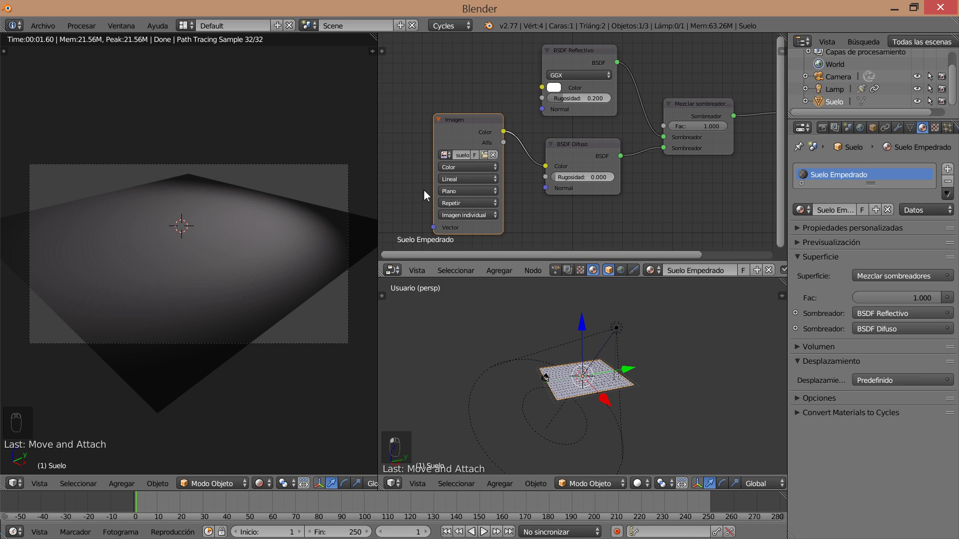
{"action": "middle_click_drag", "start_coordinate": [419, 189], "coordinate": [614, 173]}
{"action": "scroll", "coordinate": [572, 167], "scroll_direction": "down", "scroll_amount": 1}
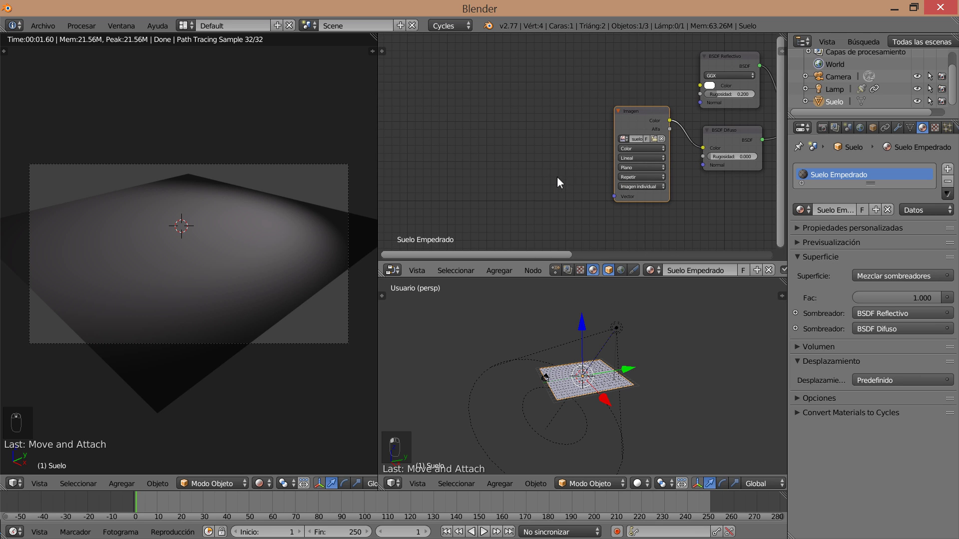
{"action": "key", "text": "shift+a"}
{"action": "mouse_move", "coordinate": [555, 177]}
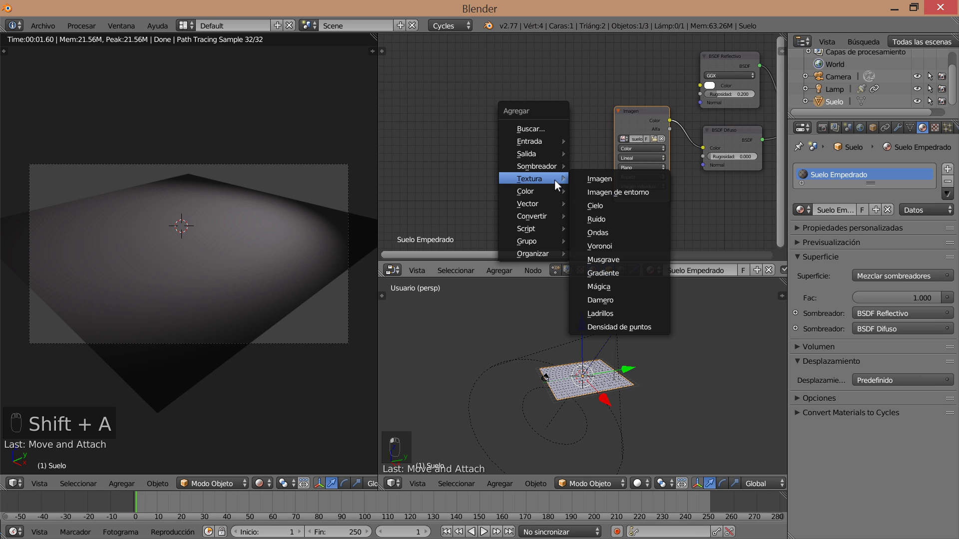
{"action": "mouse_move", "coordinate": [557, 202]}
{"action": "left_click", "coordinate": [588, 205]}
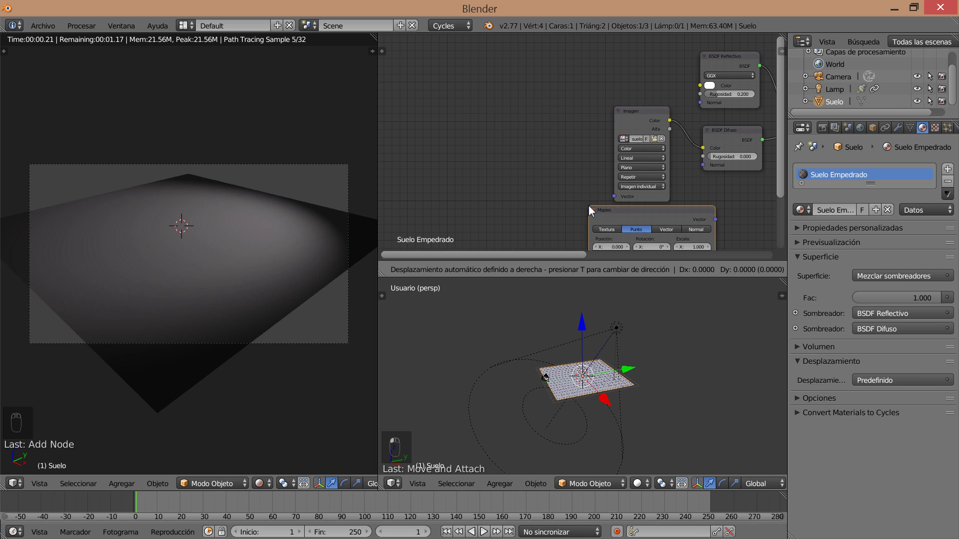
{"action": "left_click", "coordinate": [460, 102]}
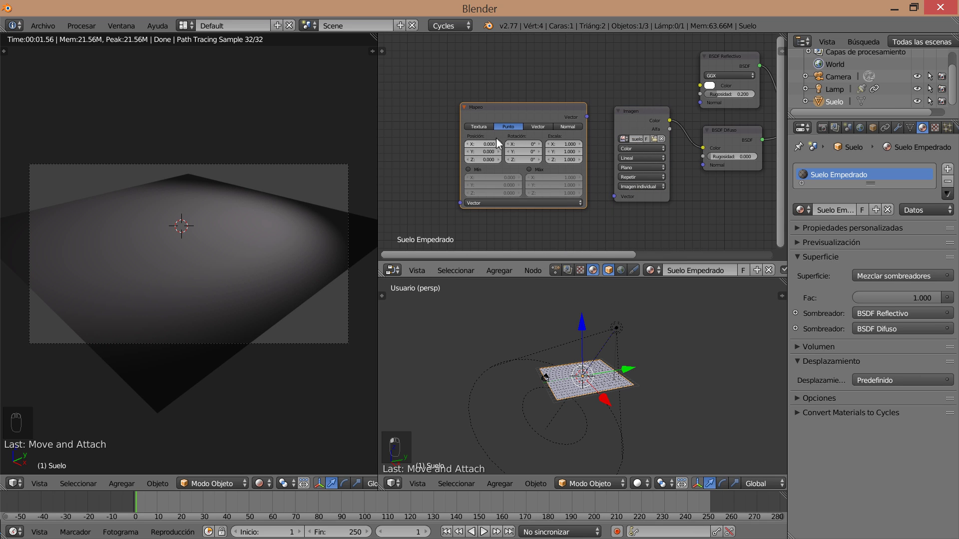
{"action": "key", "text": "Delete"}
Step: Add a Mapeo node before the Imagen node and connect its Vector output to the Imagen node's Vector input
{"action": "key", "text": "shift+a"}
{"action": "mouse_move", "coordinate": [500, 155]}
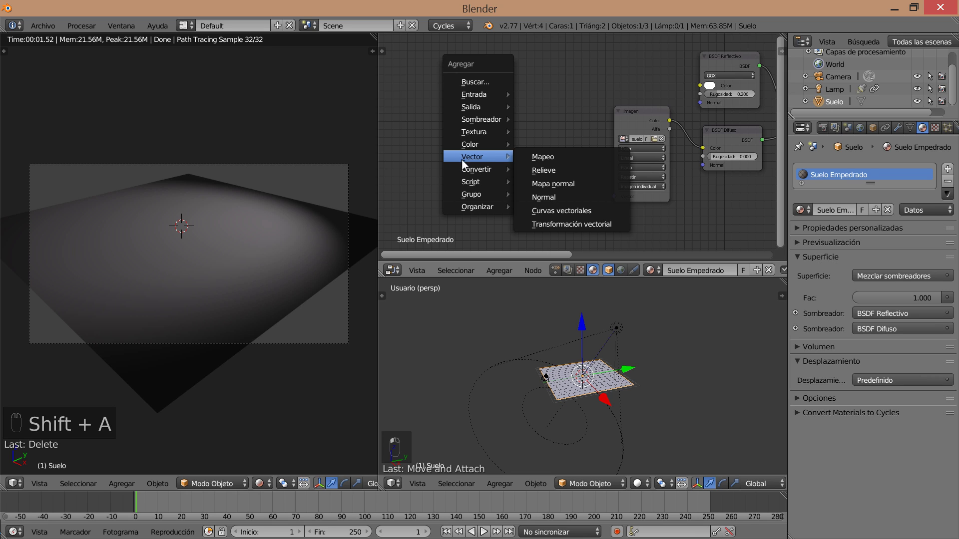
{"action": "left_click", "coordinate": [538, 157]}
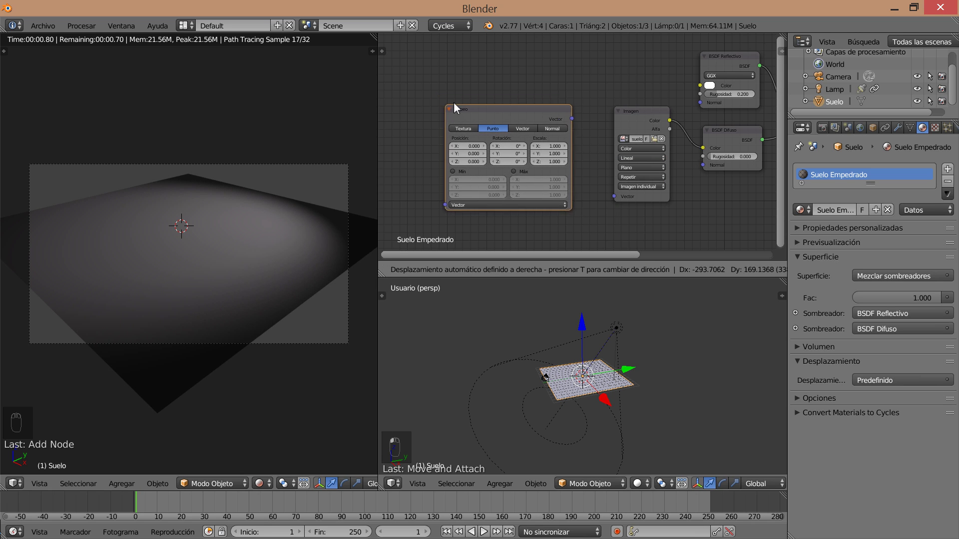
{"action": "left_click", "coordinate": [583, 137]}
{"action": "left_click_drag", "start_coordinate": [586, 125], "coordinate": [586, 123]}
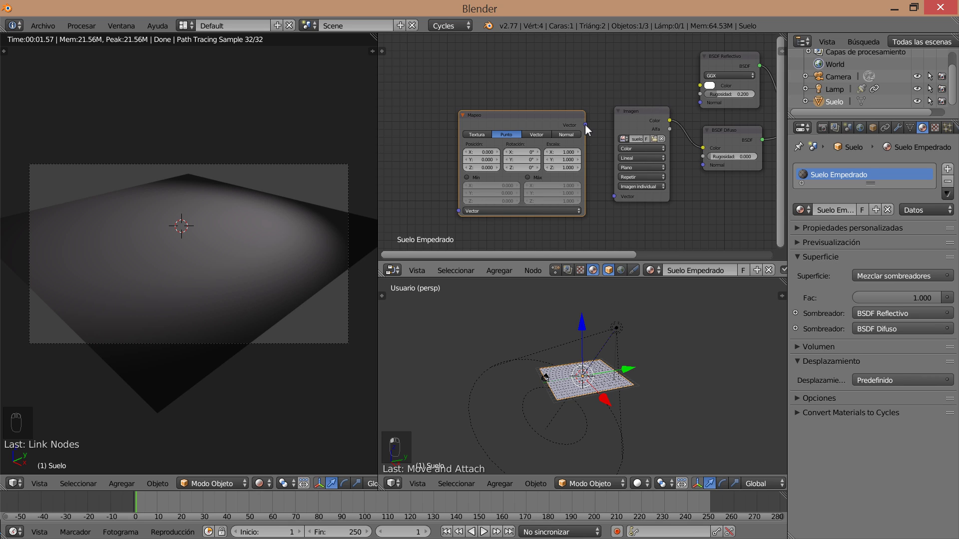
{"action": "left_click_drag", "start_coordinate": [586, 124], "coordinate": [587, 126]}
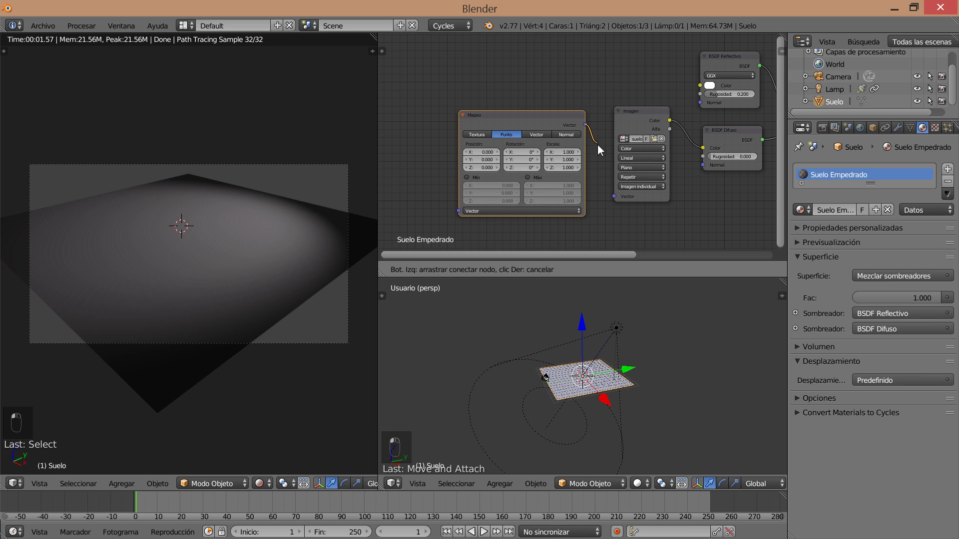
{"action": "left_click_drag", "start_coordinate": [601, 171], "coordinate": [613, 196]}
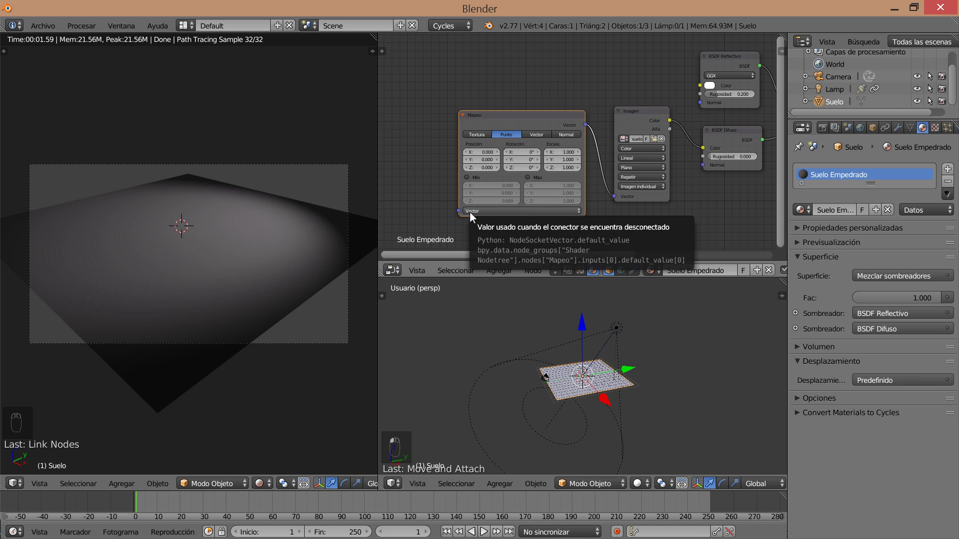
{"action": "middle_click_drag", "start_coordinate": [415, 177], "coordinate": [557, 159]}
{"action": "key", "text": "shift+a"}
{"action": "mouse_move", "coordinate": [554, 161]}
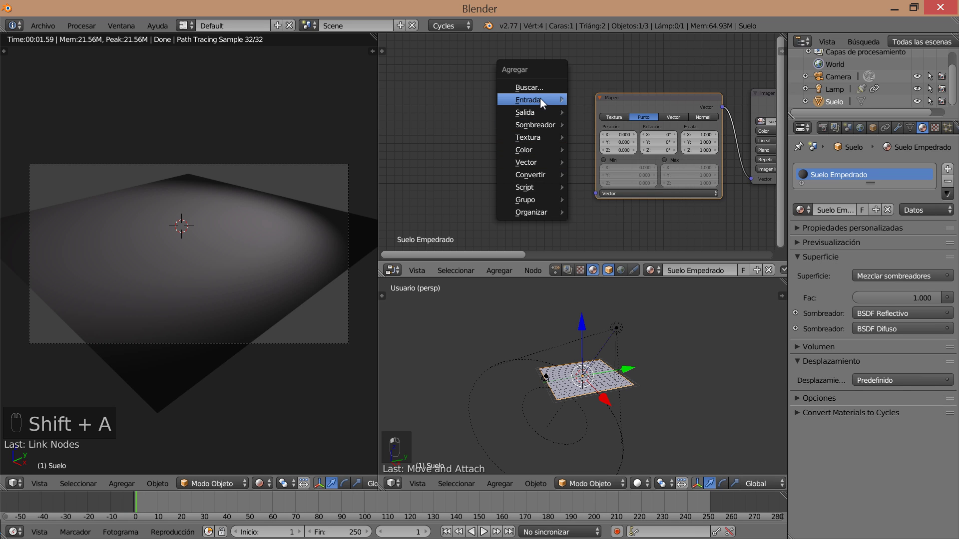
{"action": "mouse_move", "coordinate": [540, 98]}
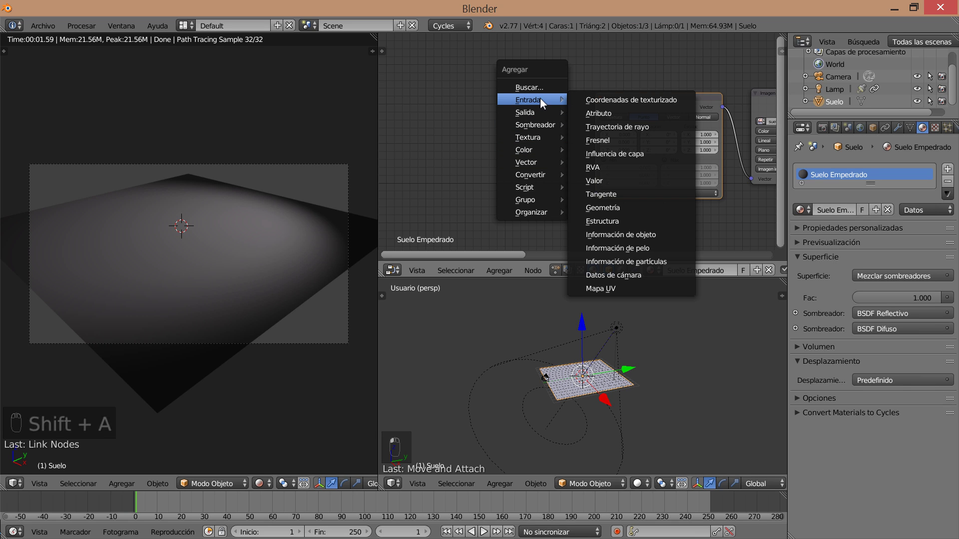
{"action": "left_click", "coordinate": [597, 101]}
{"action": "left_click", "coordinate": [461, 107]}
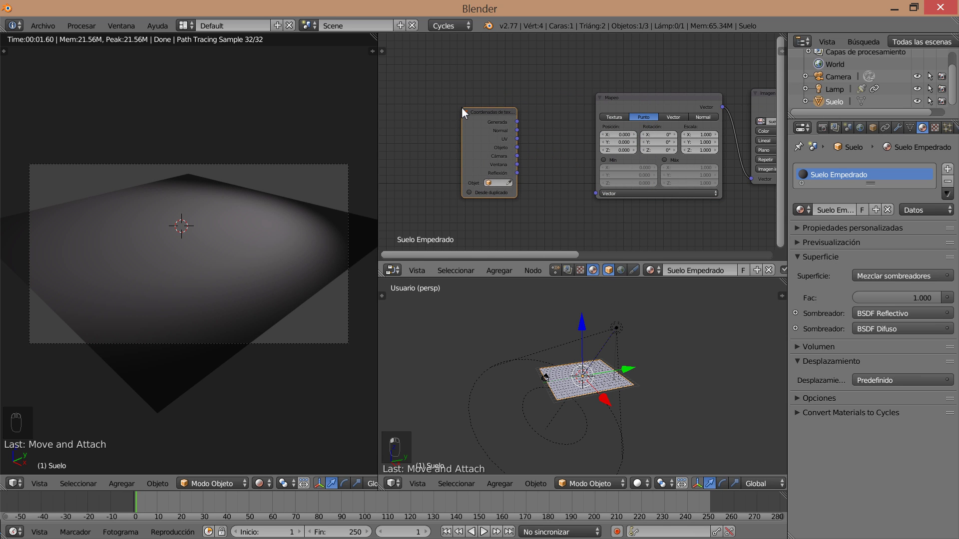
{"action": "key", "text": "Delete"}
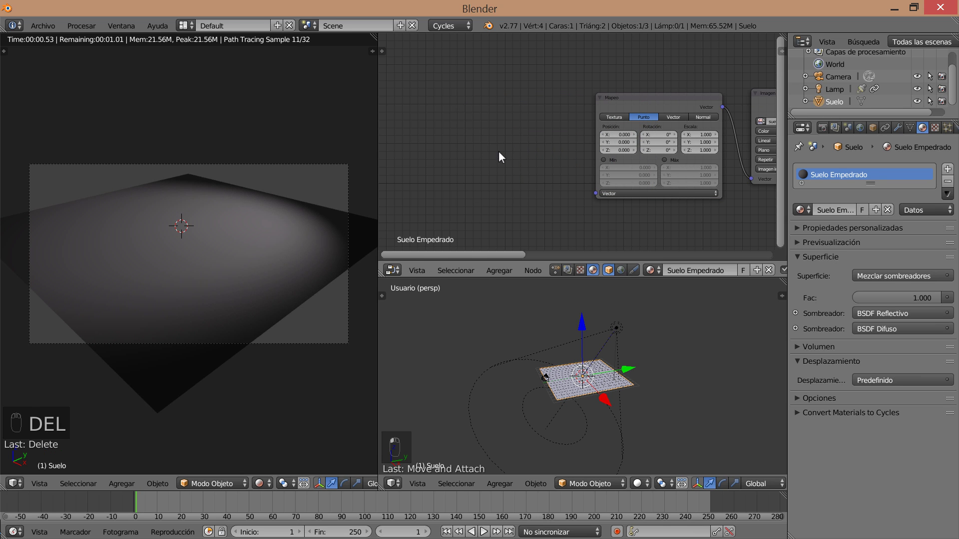
Step: Add a Coordenadas de texturizado node before the Mapeo node and connect its Generada output to the Mapeo node's Vector input
{"action": "key", "text": "shift+a"}
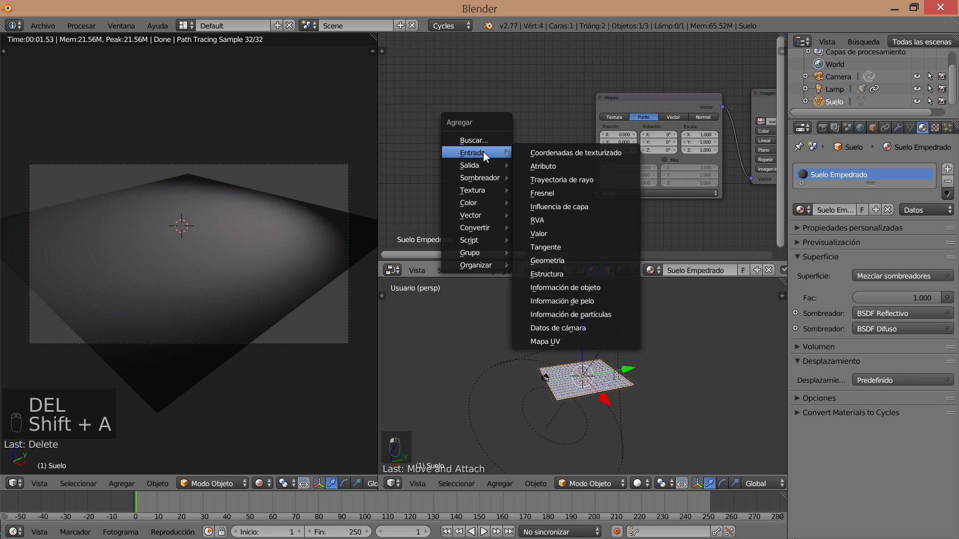
{"action": "left_click", "coordinate": [550, 154]}
{"action": "left_click", "coordinate": [473, 98]}
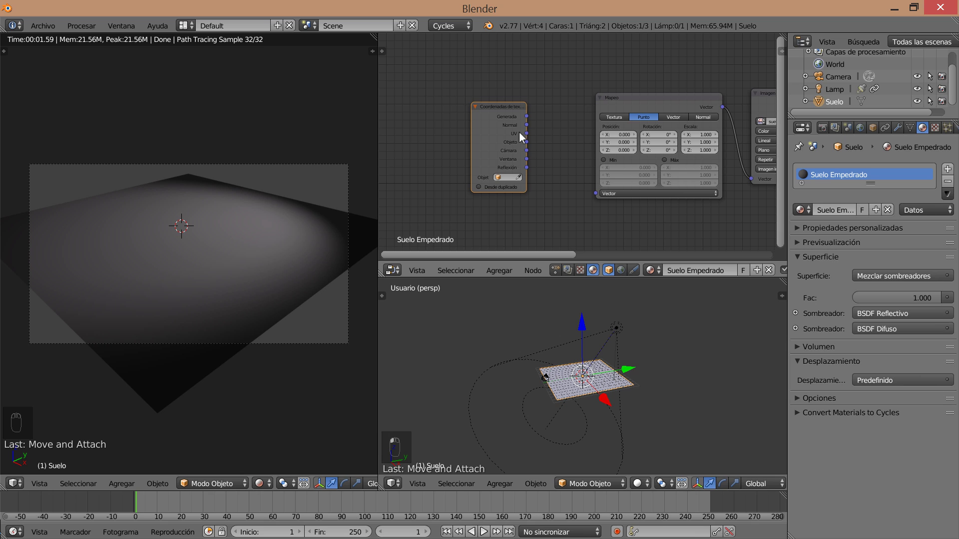
{"action": "left_click_drag", "start_coordinate": [527, 117], "coordinate": [531, 119]}
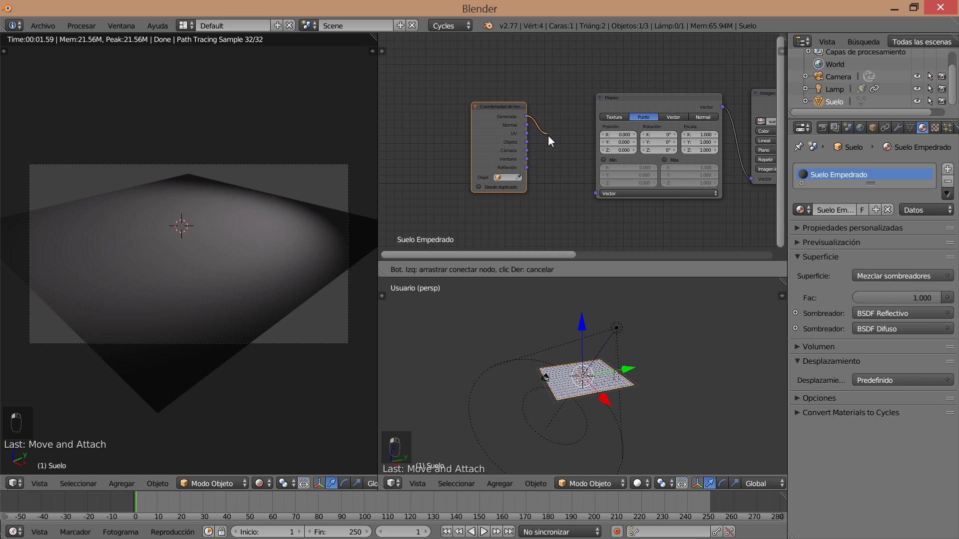
{"action": "left_click_drag", "start_coordinate": [564, 163], "coordinate": [594, 194]}
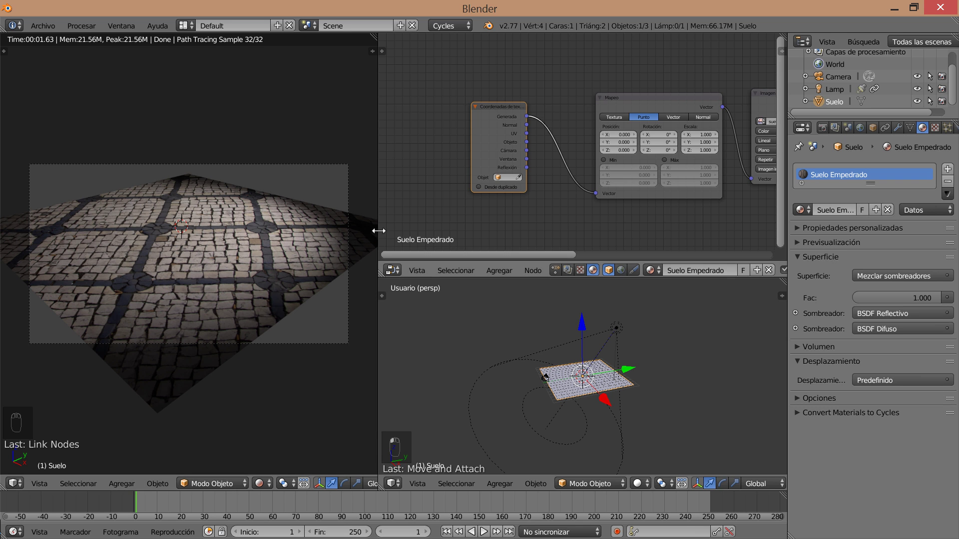
Step: Examine the cobblestone texture on the rendered floor up close, from other angles and through the camera, and view the whole node chain
{"action": "scroll", "coordinate": [185, 292], "scroll_direction": "up", "scroll_amount": 5}
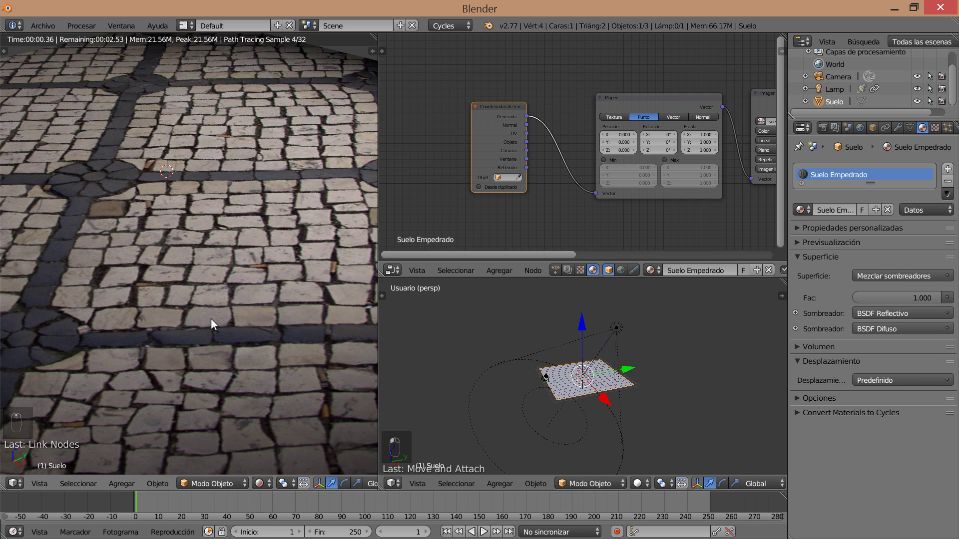
{"action": "scroll", "coordinate": [210, 318], "scroll_direction": "down", "scroll_amount": 5}
{"action": "middle_click_drag", "start_coordinate": [214, 330], "coordinate": [254, 345]}
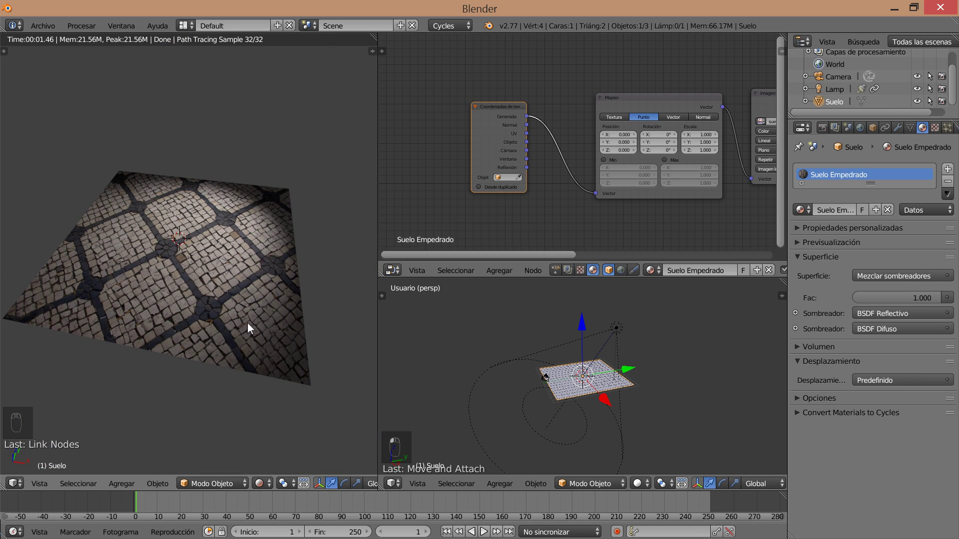
{"action": "key", "text": "KP_0"}
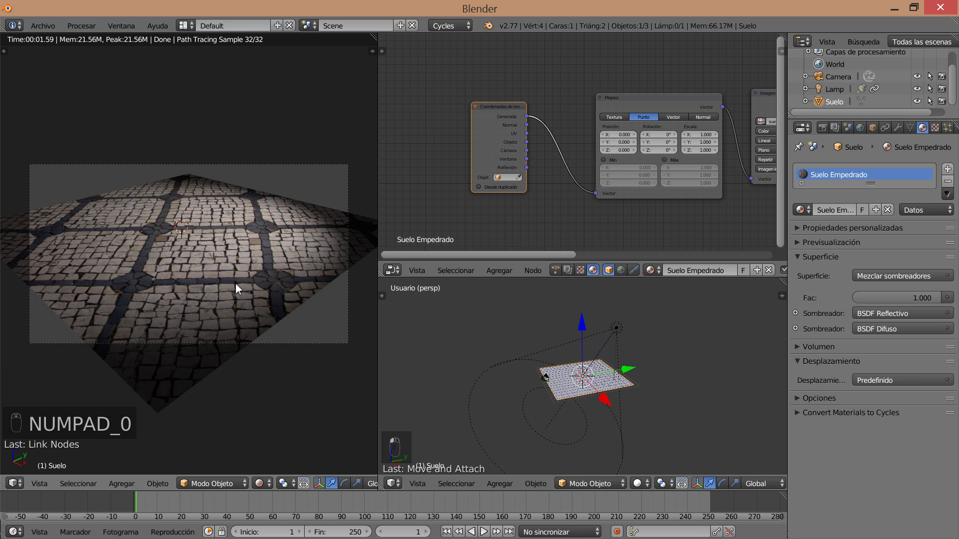
{"action": "scroll", "coordinate": [236, 282], "scroll_direction": "up", "scroll_amount": 5}
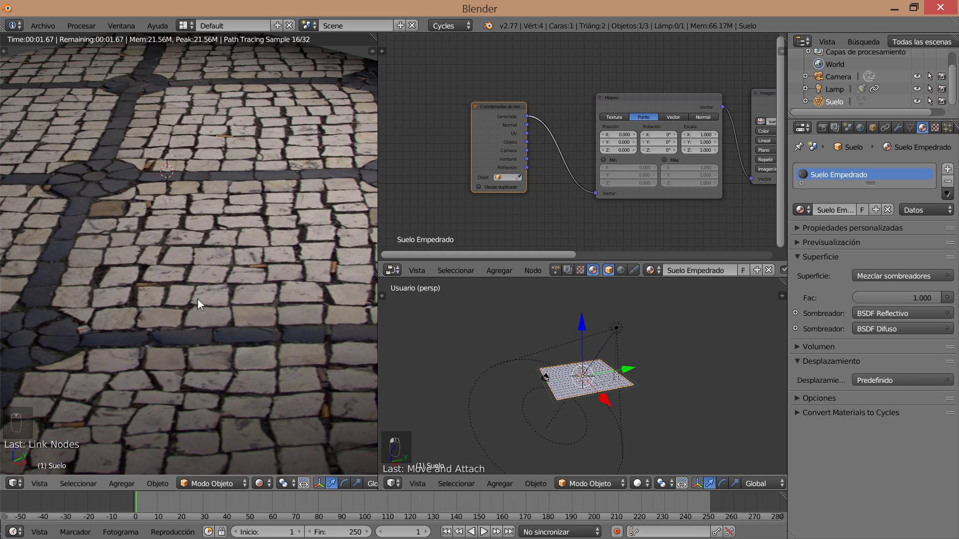
{"action": "middle_click_drag", "start_coordinate": [197, 298], "coordinate": [198, 321]}
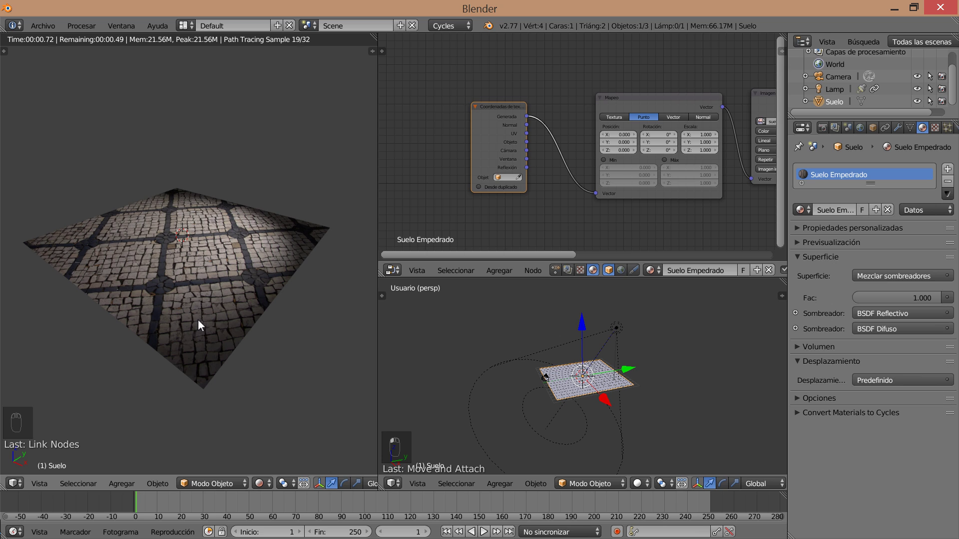
{"action": "scroll", "coordinate": [628, 216], "scroll_direction": "down", "scroll_amount": 4}
{"action": "scroll", "coordinate": [634, 213], "scroll_direction": "down", "scroll_amount": 2}
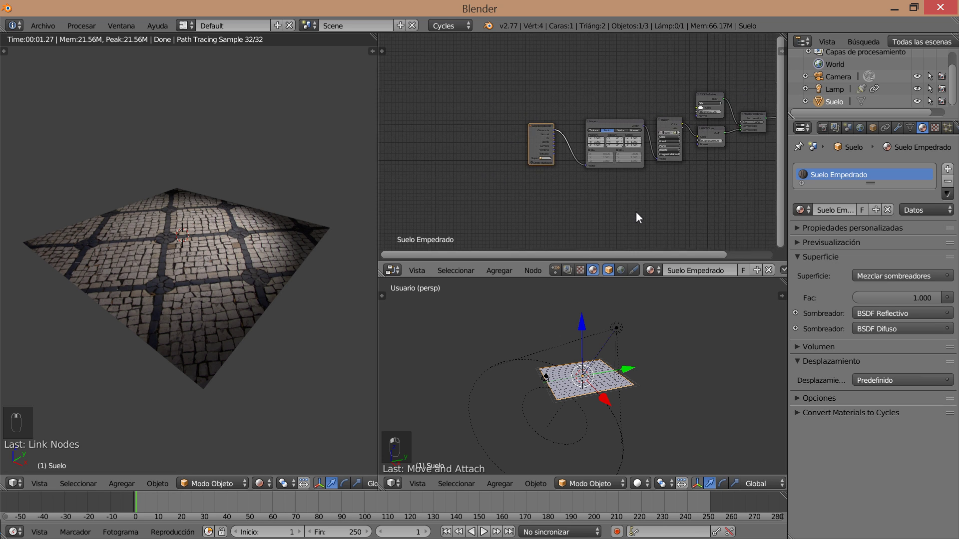
{"action": "middle_click_drag", "start_coordinate": [668, 199], "coordinate": [613, 199]}
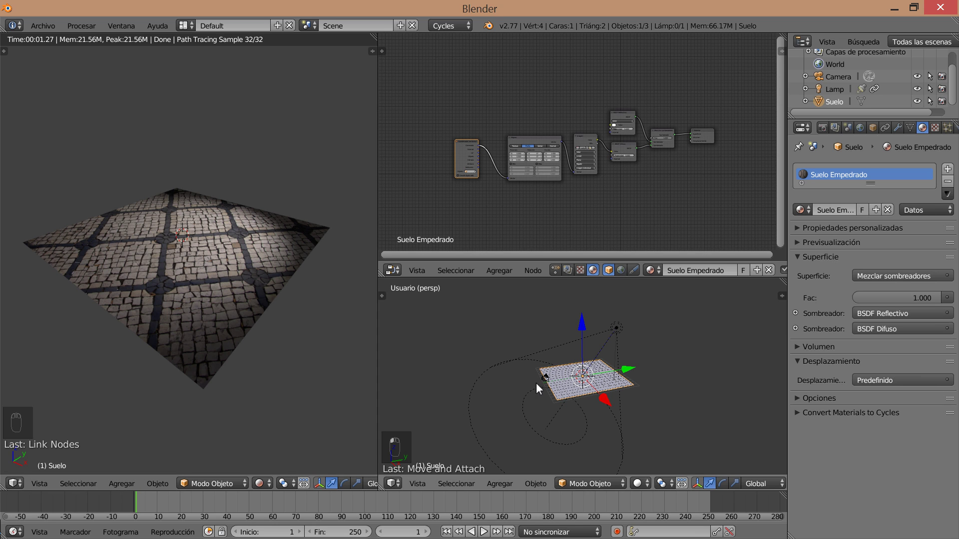
Step: Duplicate the floor plane in place and move the copy to the second layer
{"action": "key", "text": "shift+d"}
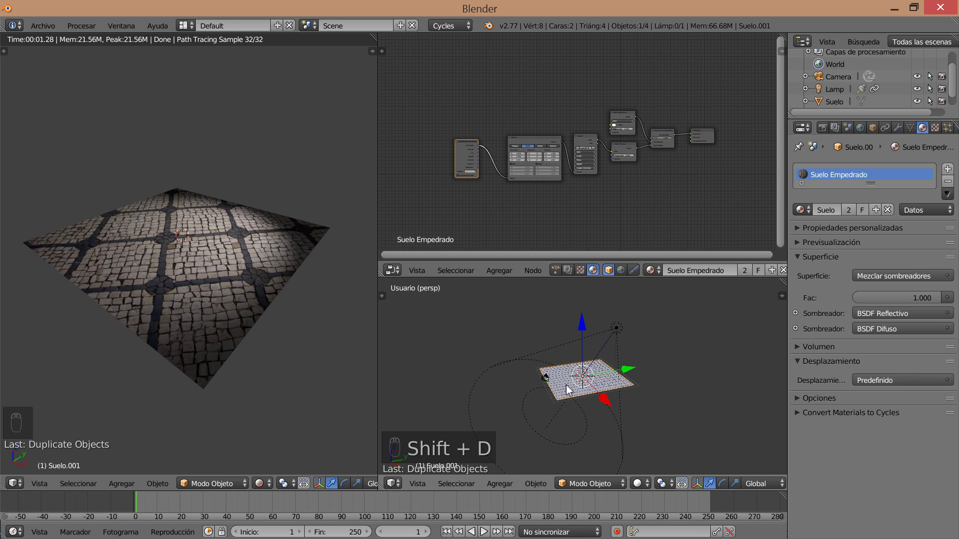
{"action": "key", "text": "m"}
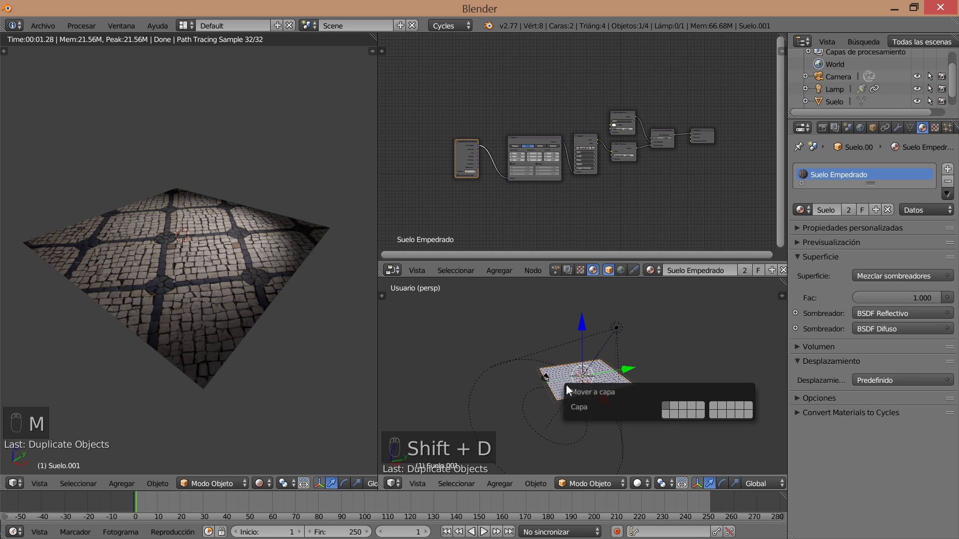
{"action": "left_click", "coordinate": [677, 408]}
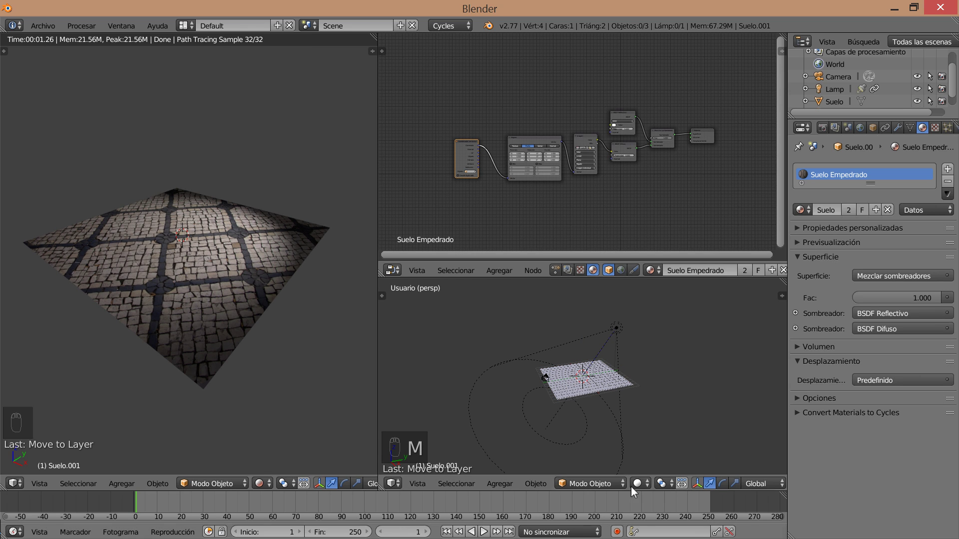
Step: Show the second layer and give the floor copy an additional material slot with a new material named Suelo empedrado Malisimo
{"action": "middle_click_drag", "start_coordinate": [631, 487], "coordinate": [453, 489]}
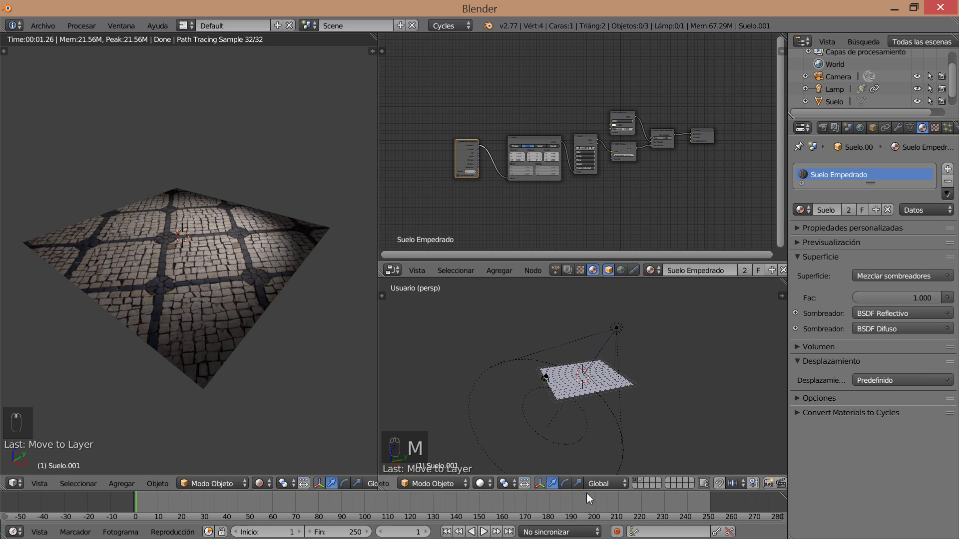
{"action": "left_click", "coordinate": [642, 482]}
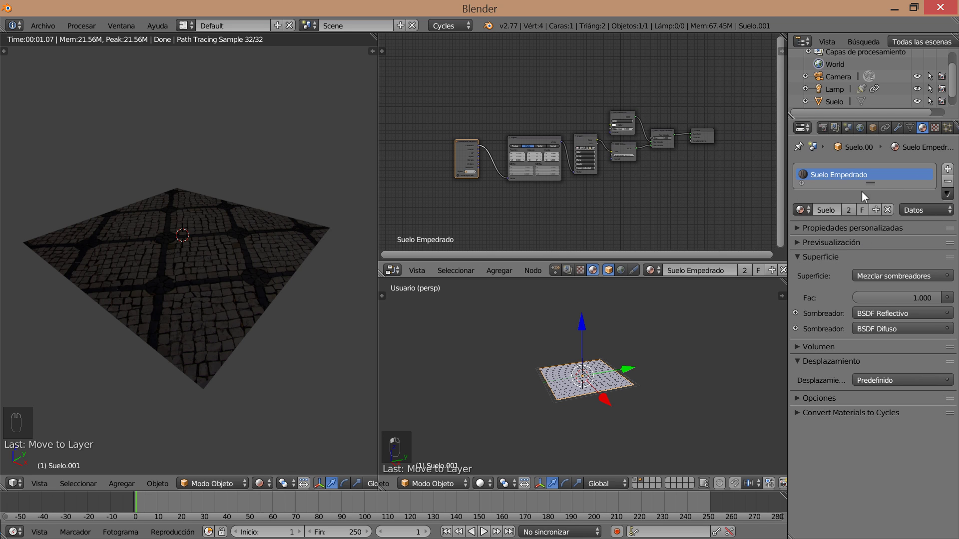
{"action": "left_click", "coordinate": [947, 169]}
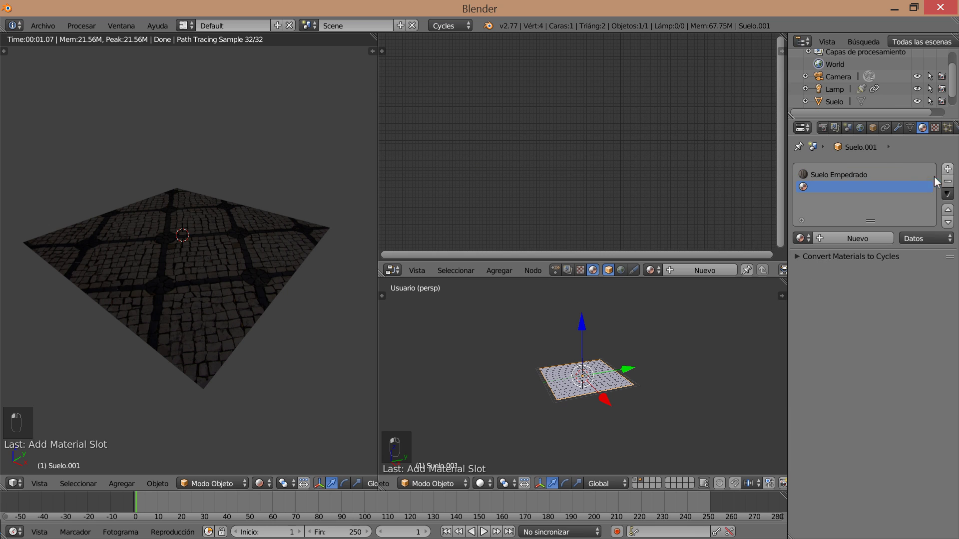
{"action": "left_click", "coordinate": [843, 239]}
{"action": "double_click", "coordinate": [815, 187]}
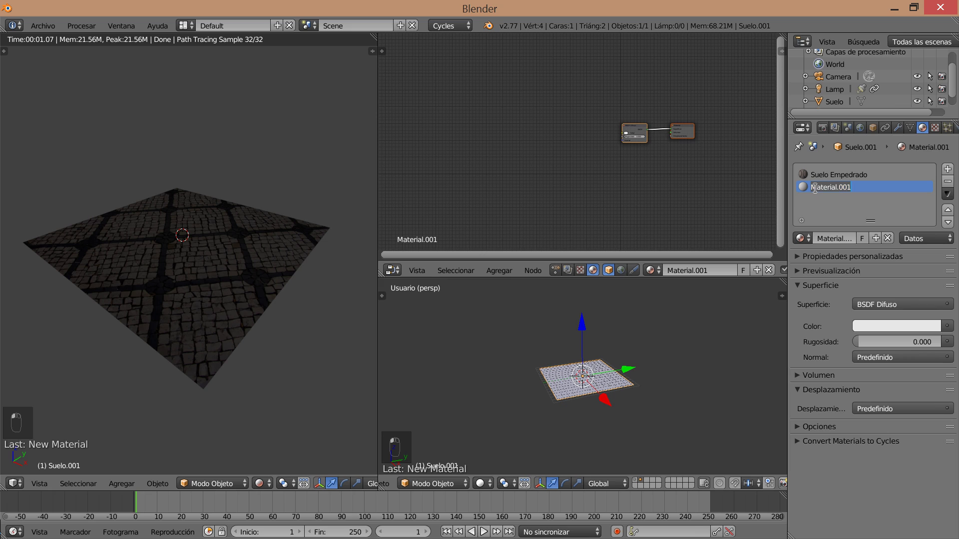
{"action": "type", "text": "Suelo empedrado Mali"}
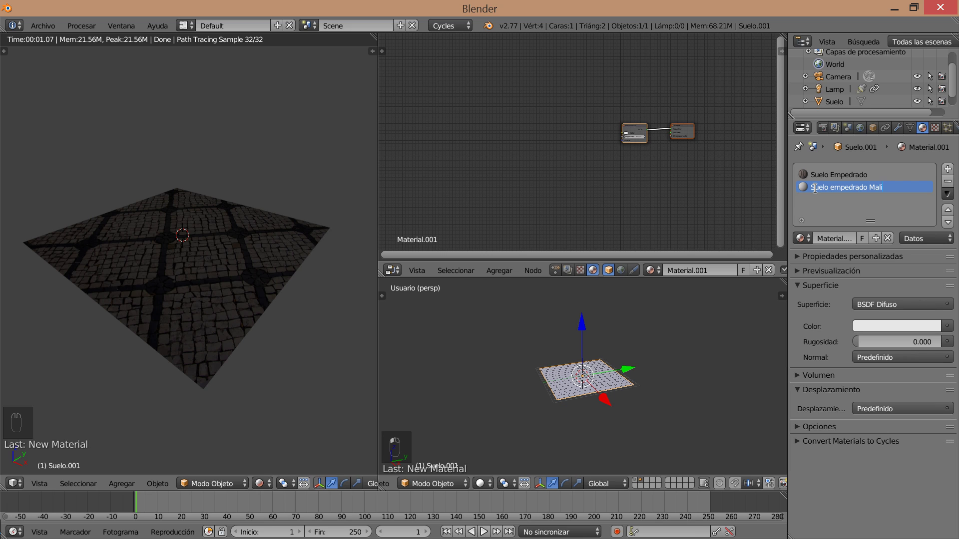
{"action": "type", "text": "simo"}
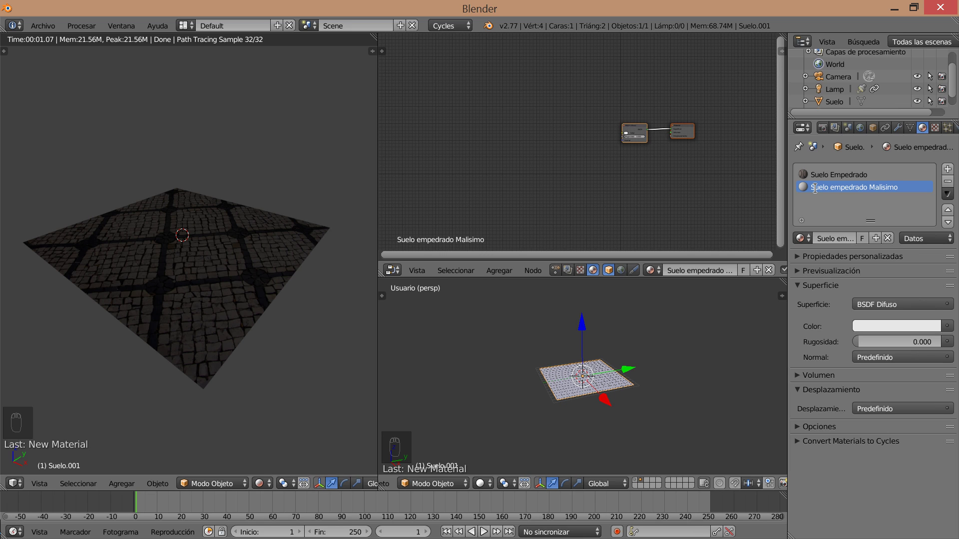
Step: Copy the Suelo Empedrado material and paste it into the Suelo empedrado Malisimo material
{"action": "left_click", "coordinate": [845, 175]}
{"action": "left_click", "coordinate": [947, 195]}
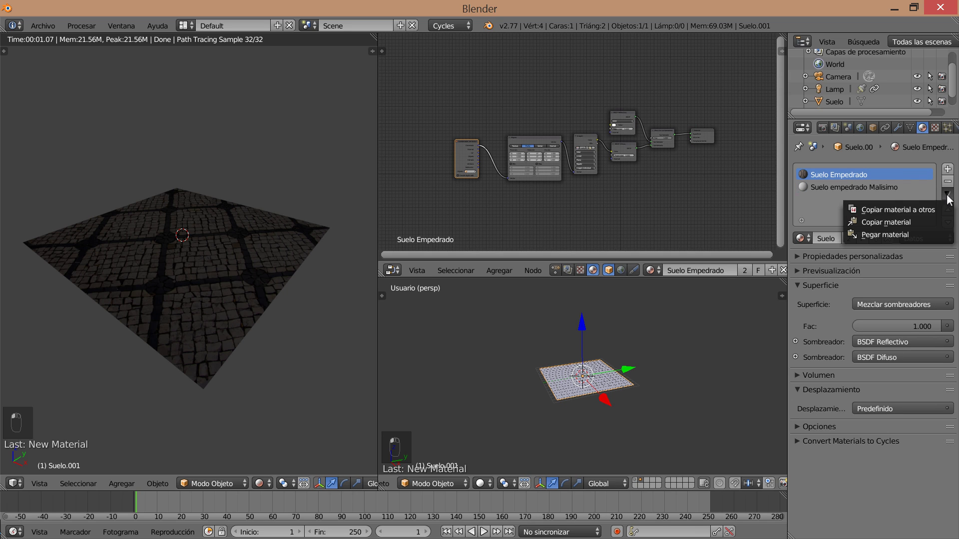
{"action": "left_click", "coordinate": [928, 221]}
{"action": "left_click", "coordinate": [829, 186]}
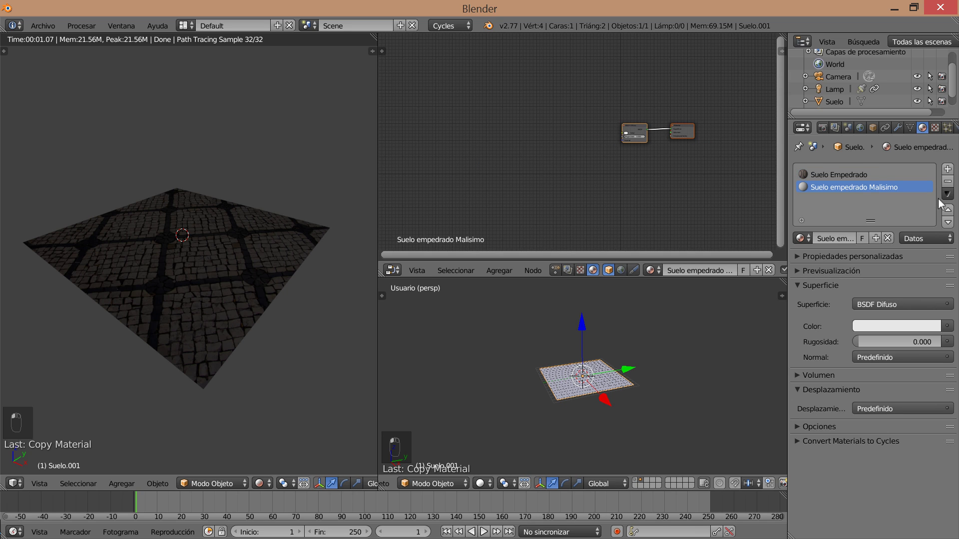
{"action": "left_click", "coordinate": [946, 195]}
{"action": "left_click", "coordinate": [909, 235]}
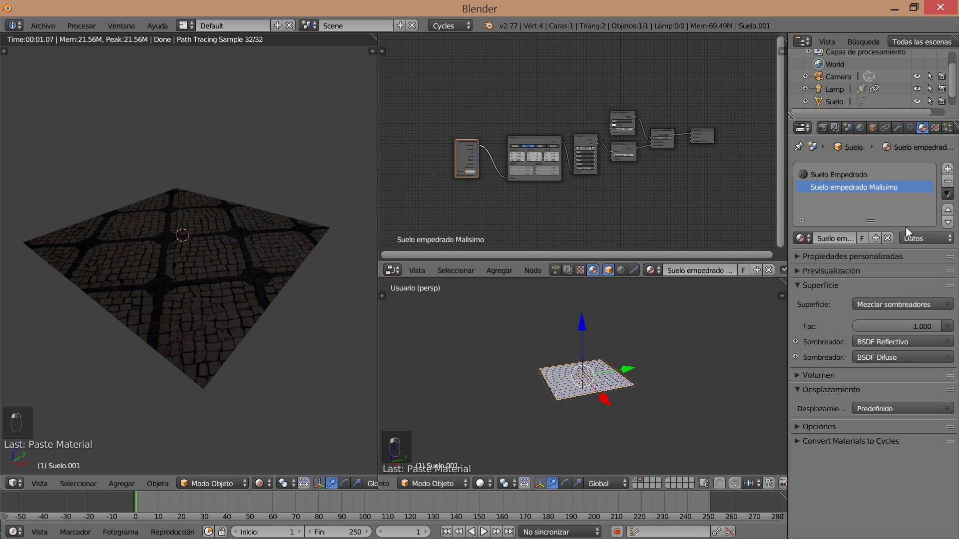
Step: Remove the Suelo Empedrado slot from the floor copy and switch back to the first layer
{"action": "left_click", "coordinate": [835, 174]}
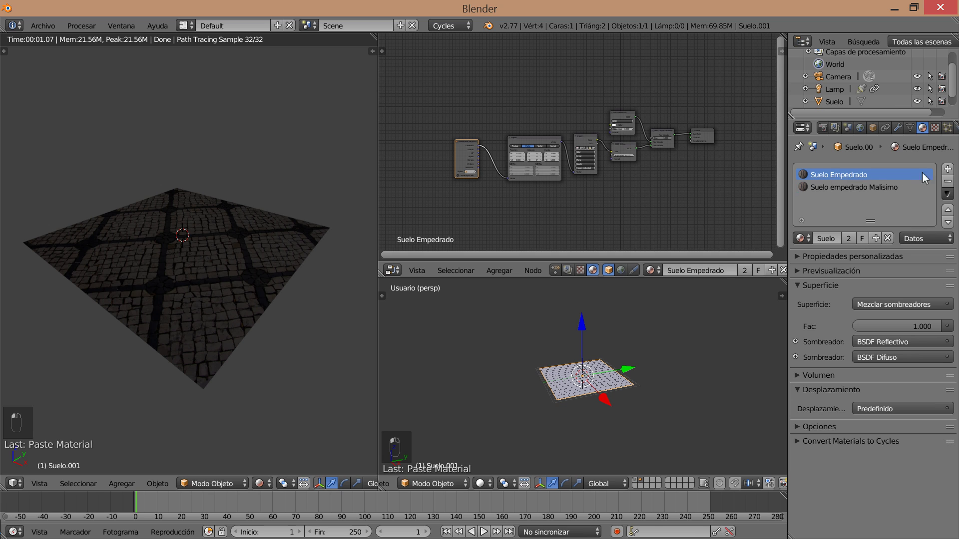
{"action": "left_click", "coordinate": [947, 181]}
{"action": "left_click", "coordinate": [635, 481]}
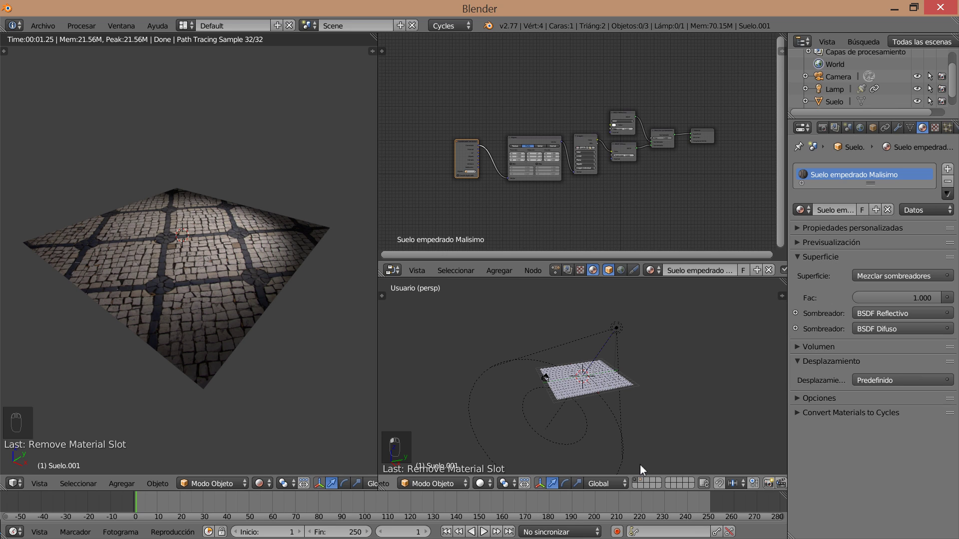
Step: Move the Mapeo node slightly closer to the Coordenadas de texturizado node in the Suelo empedrado Malisimo material
{"action": "scroll", "coordinate": [589, 159], "scroll_direction": "up", "scroll_amount": 5}
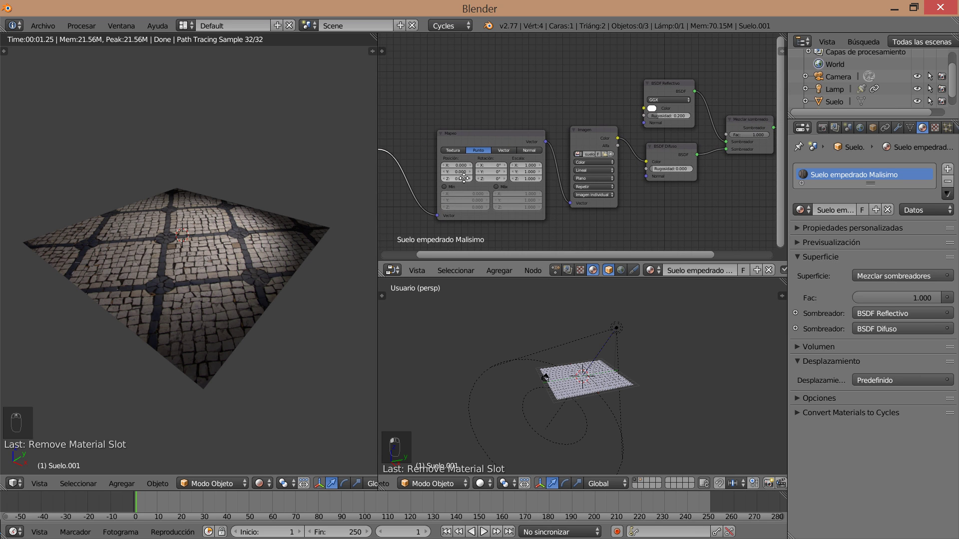
{"action": "middle_click_drag", "start_coordinate": [464, 178], "coordinate": [603, 175]}
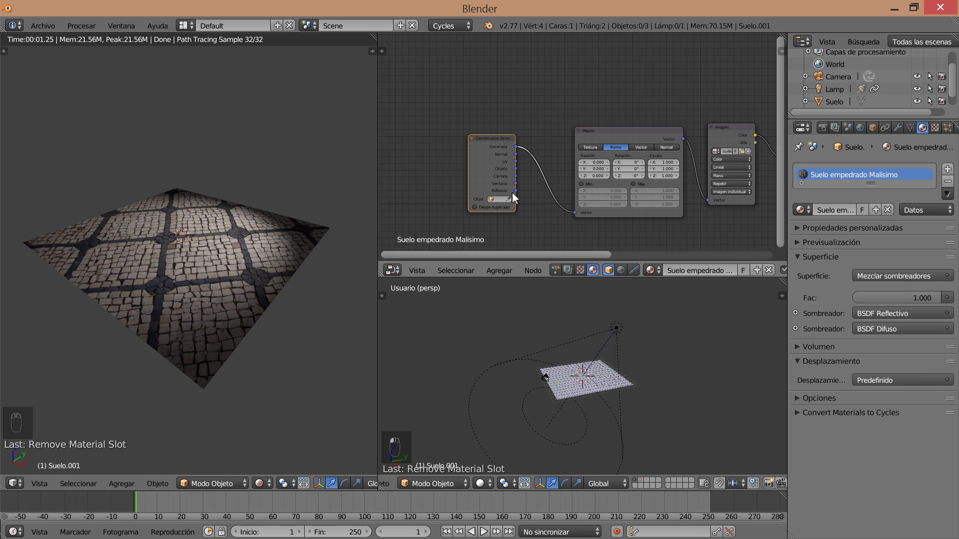
{"action": "left_click_drag", "start_coordinate": [621, 128], "coordinate": [596, 125]}
{"action": "scroll", "coordinate": [607, 181], "scroll_direction": "up", "scroll_amount": 2}
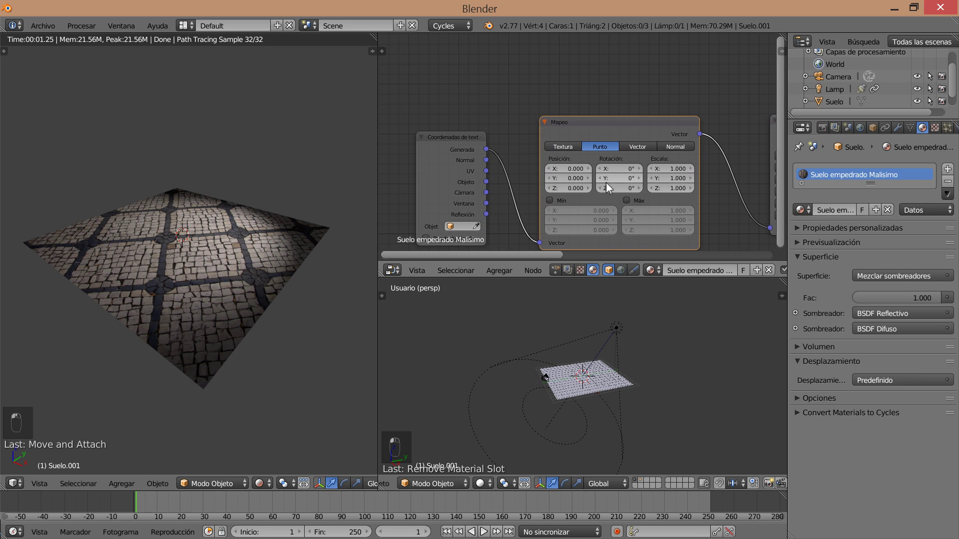
{"action": "middle_click_drag", "start_coordinate": [626, 174], "coordinate": [597, 156]}
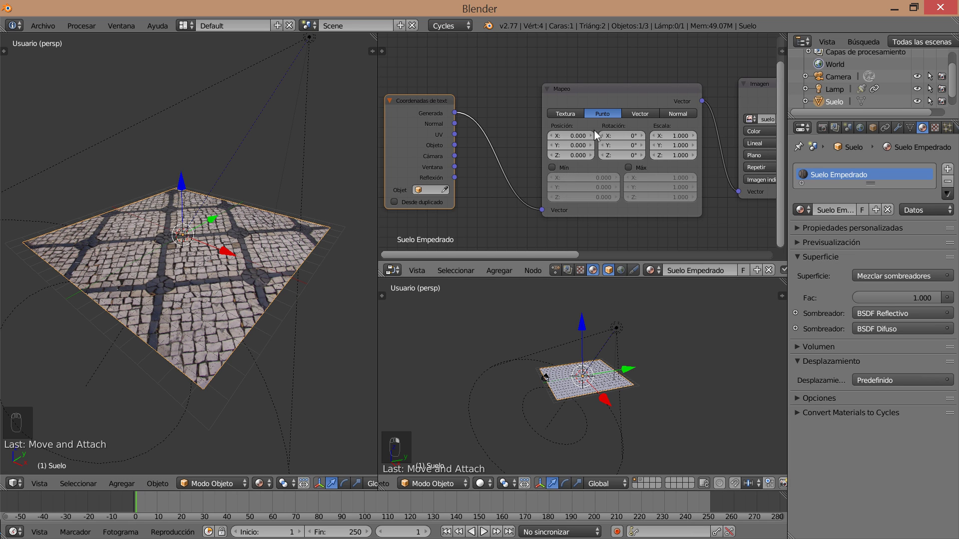
Step: Set the Mapeo node's Posición to X 0.630 and Z 3.400 in the Suelo Empedrado material
{"action": "mouse_move", "coordinate": [575, 134]}
{"action": "left_mouse_down"}
{"action": "mouse_move", "coordinate": [628, 134]}
{"action": "mouse_move", "coordinate": [582, 145]}
{"action": "mouse_move", "coordinate": [590, 145]}
{"action": "left_mouse_up"}
{"action": "right_click", "coordinate": [568, 146]}
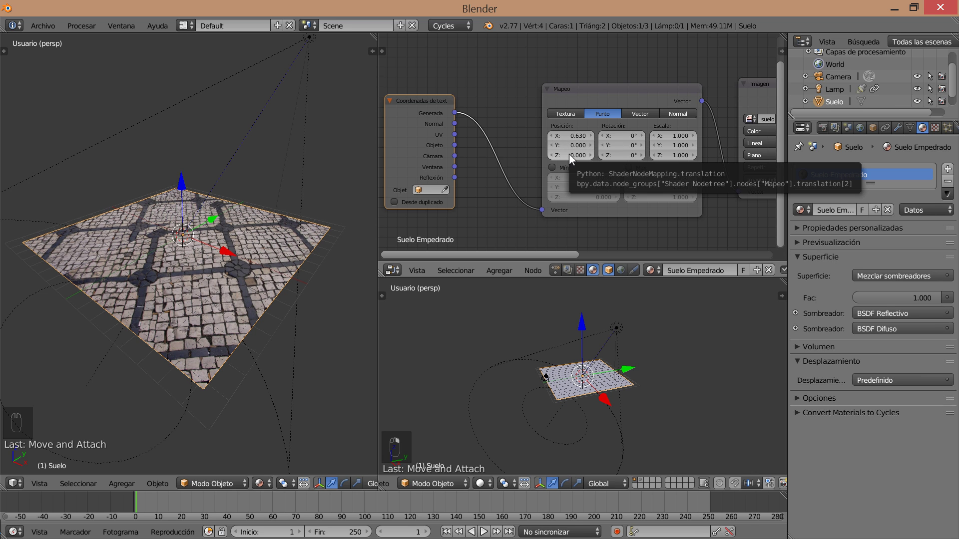
{"action": "left_click_drag", "start_coordinate": [567, 155], "coordinate": [559, 155]}
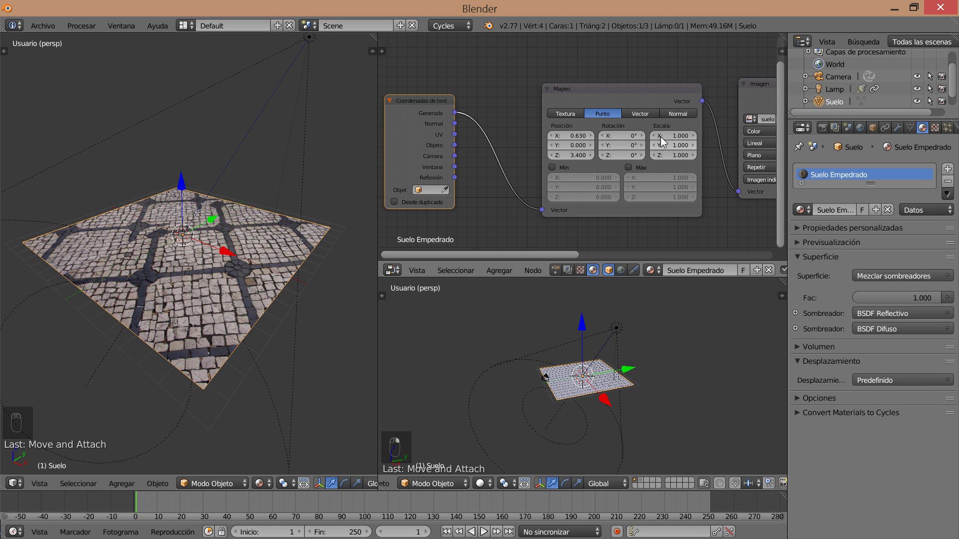
Step: Try Mapeo rotations of X 15.75° and Y -12.42° with scales of X 0.460, Y 0.410 and Z 1.490
{"action": "left_click_drag", "start_coordinate": [622, 135], "coordinate": [689, 135]}
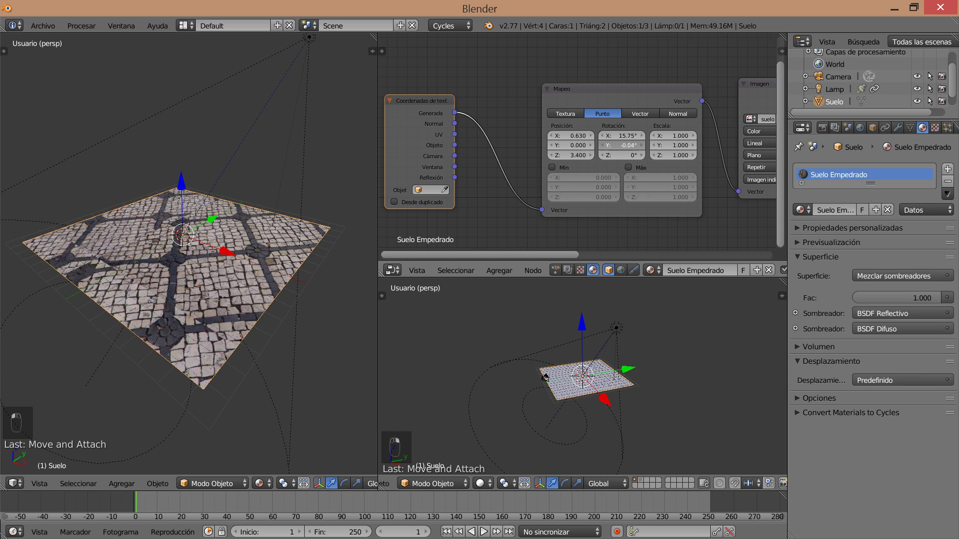
{"action": "left_click_drag", "start_coordinate": [622, 145], "coordinate": [715, 155]}
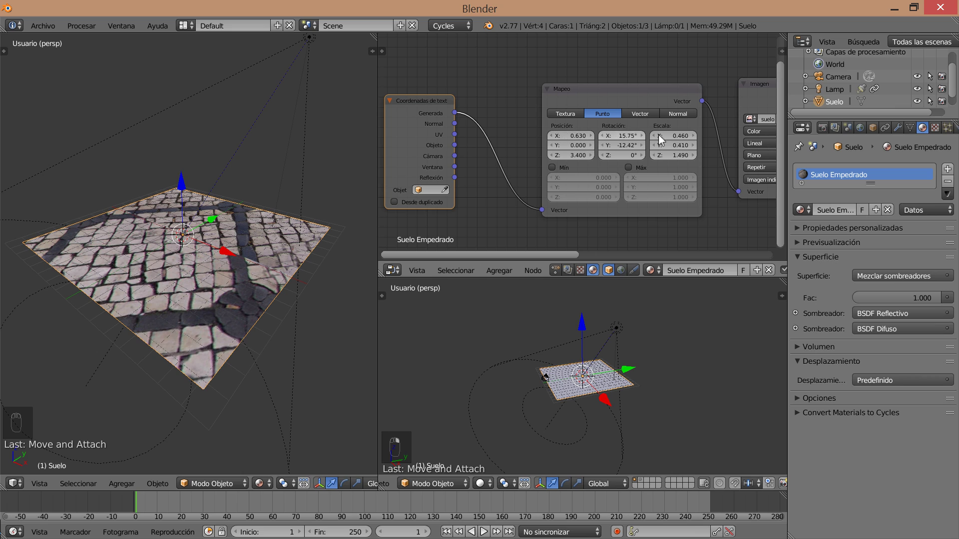
Step: Set the Mapeo node's Posición X, Y and Z to 1.000 and its Rotación X, Y and Z to 1°
{"action": "left_click", "coordinate": [575, 136]}
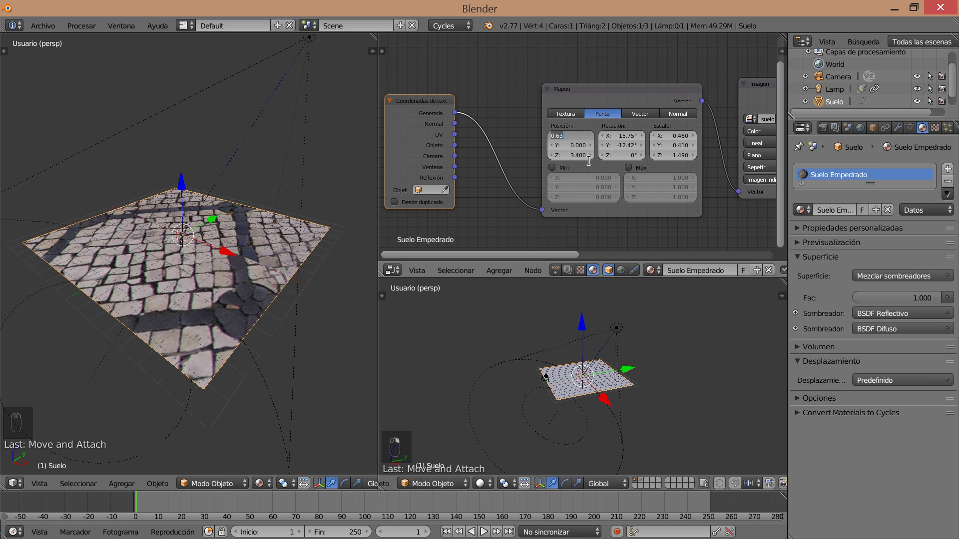
{"action": "type", "text": "1"}
{"action": "key", "text": "Tab"}
{"action": "type", "text": "1\t1"}
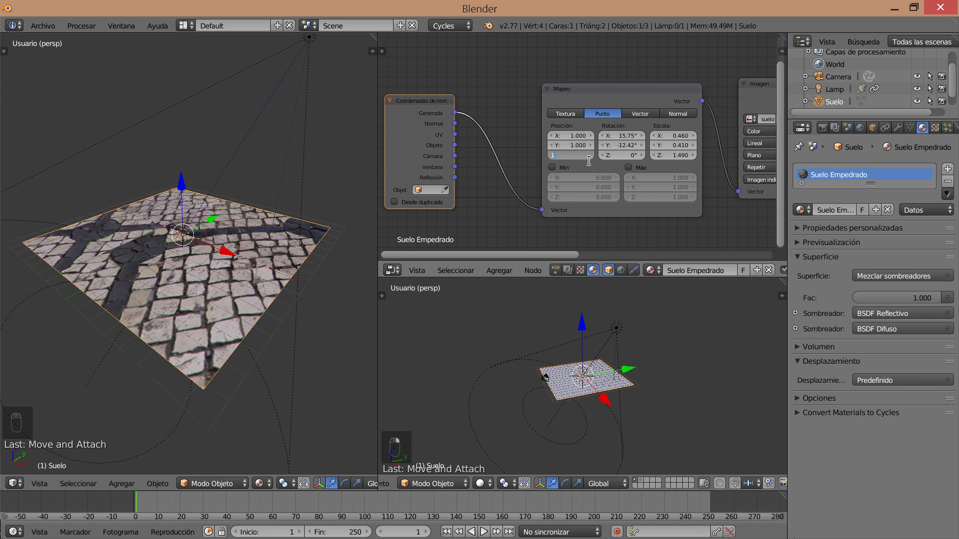
{"action": "key", "text": "Tab"}
{"action": "type", "text": "1"}
{"action": "key", "text": "Tab"}
{"action": "type", "text": "1\t1"}
{"action": "key", "text": "Tab"}
Step: Set the Mapeo node's Escala to 1.000 on X, Y and Z
{"action": "type", "text": "1"}
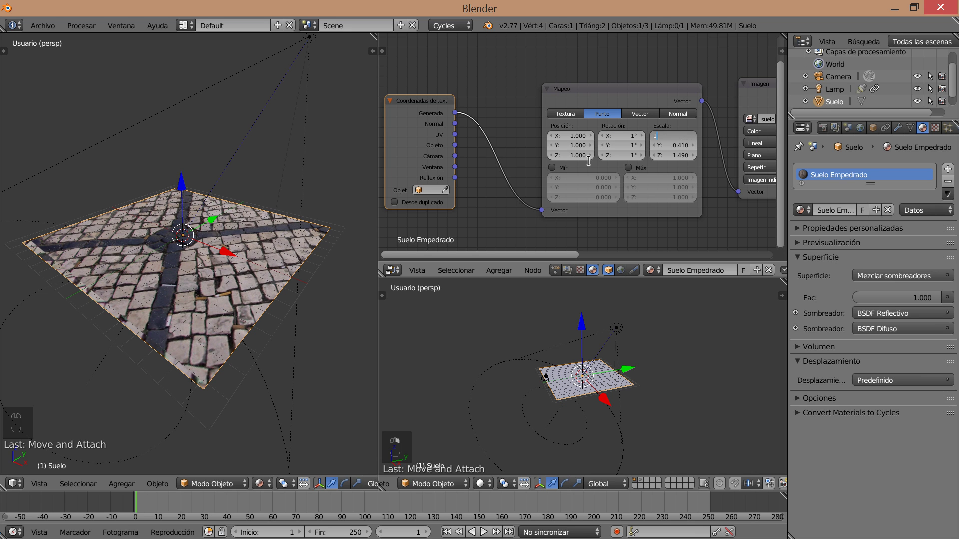
{"action": "key", "text": "Tab"}
{"action": "type", "text": "1"}
{"action": "key", "text": "Tab"}
{"action": "type", "text": "1"}
{"action": "key", "text": "Tab"}
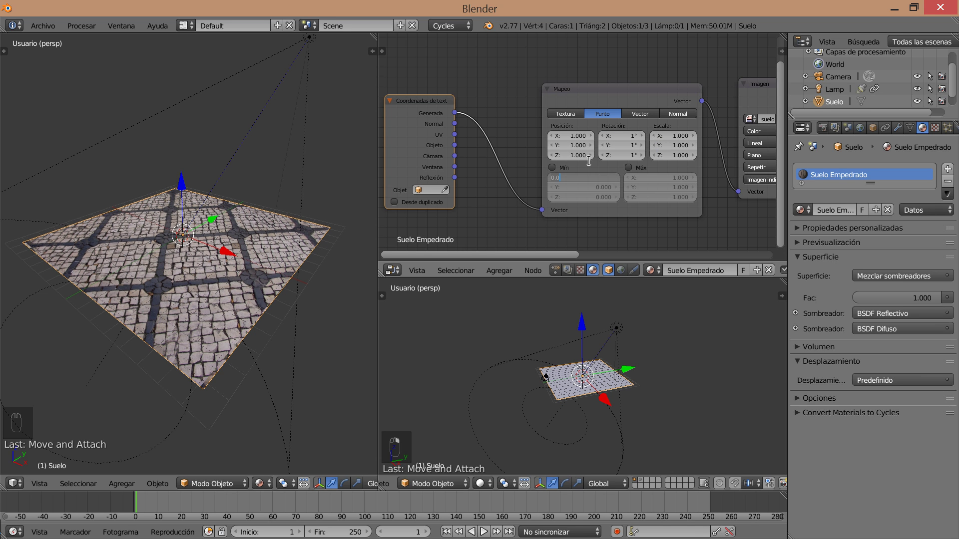
{"action": "key", "text": "Escape"}
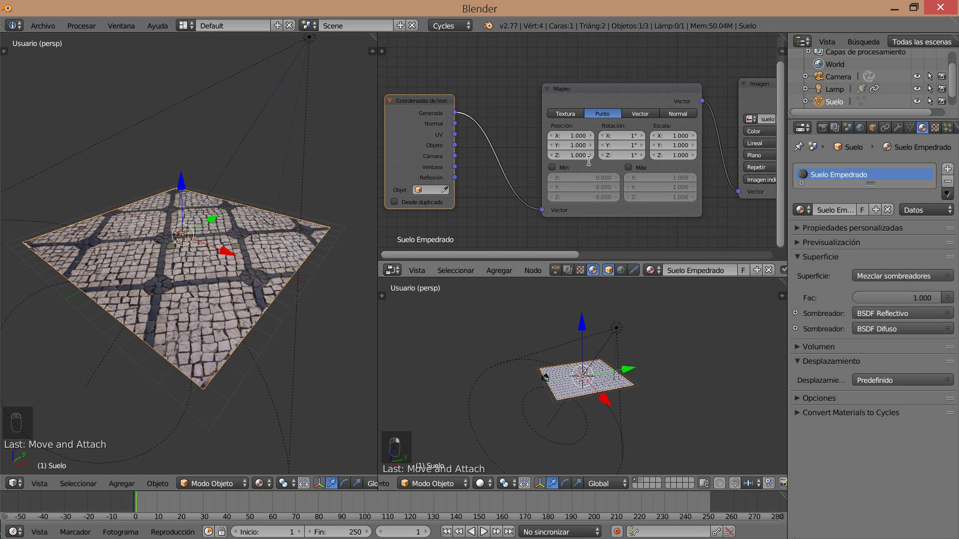
Step: Move the Coordenadas de texturizado node closer to the Mapeo node
{"action": "left_click_drag", "start_coordinate": [431, 99], "coordinate": [463, 97]}
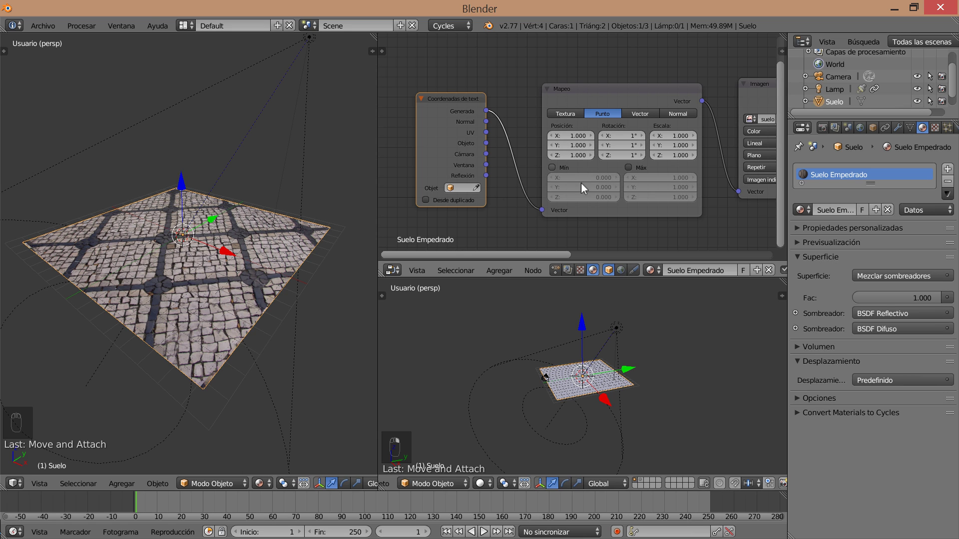
{"action": "scroll", "coordinate": [620, 212], "scroll_direction": "down", "scroll_amount": 4}
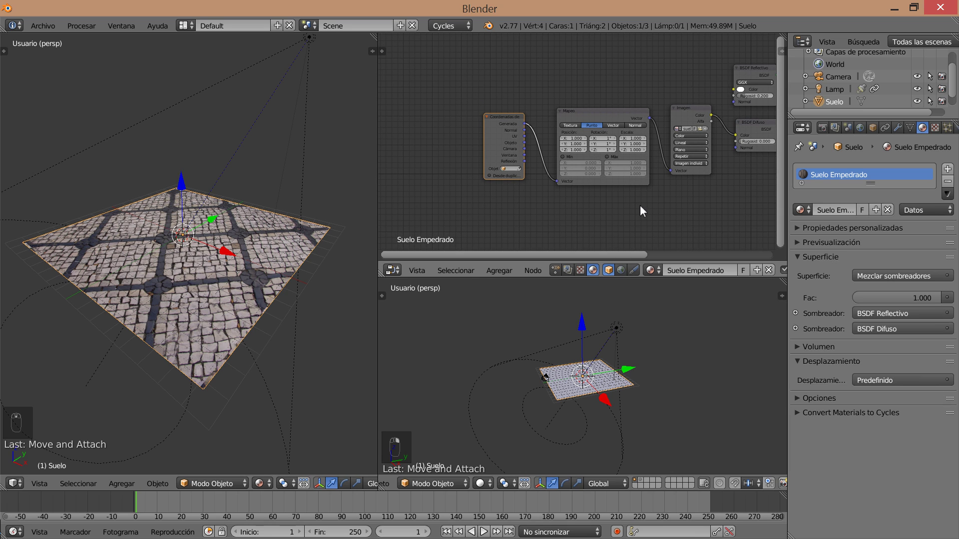
{"action": "middle_click_drag", "start_coordinate": [684, 196], "coordinate": [600, 189]}
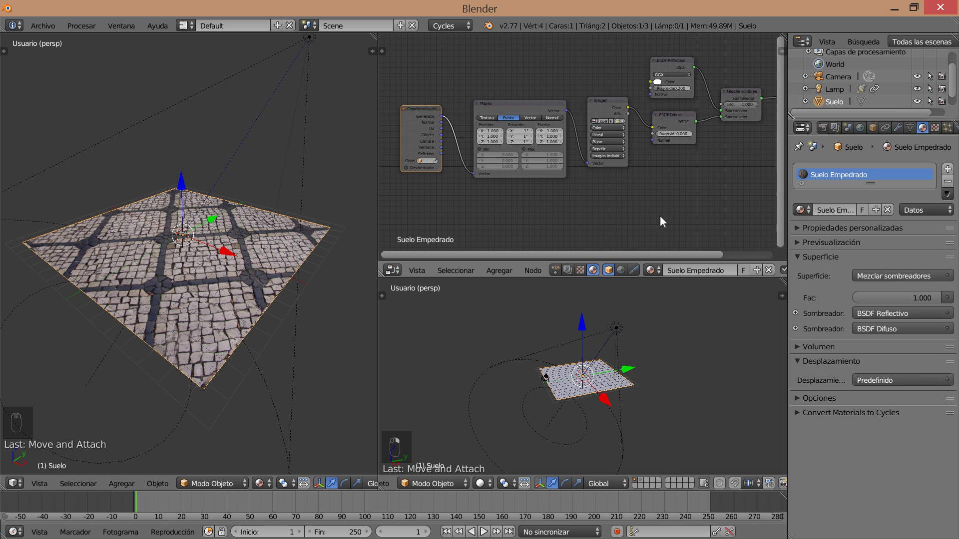
{"action": "scroll", "coordinate": [696, 187], "scroll_direction": "down", "scroll_amount": 2}
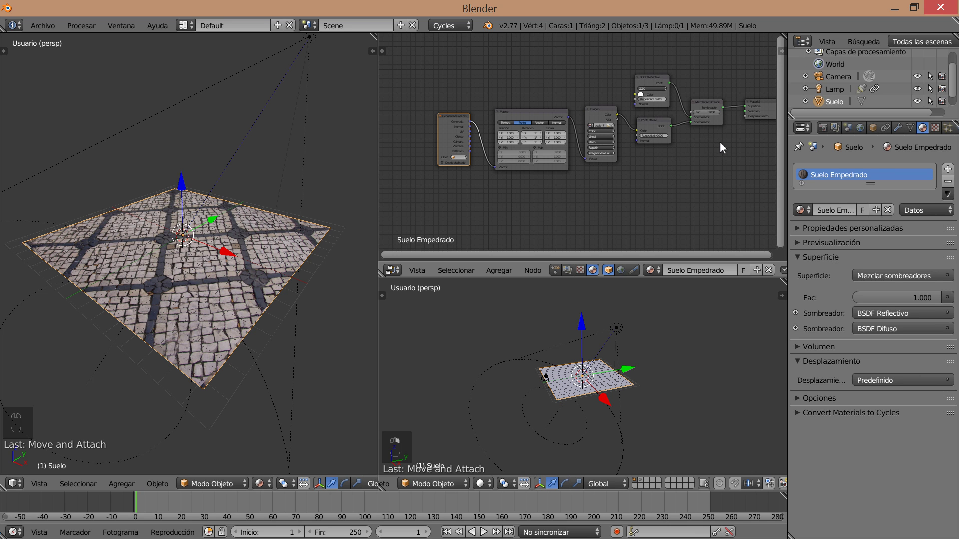
{"action": "scroll", "coordinate": [676, 159], "scroll_direction": "up", "scroll_amount": 5}
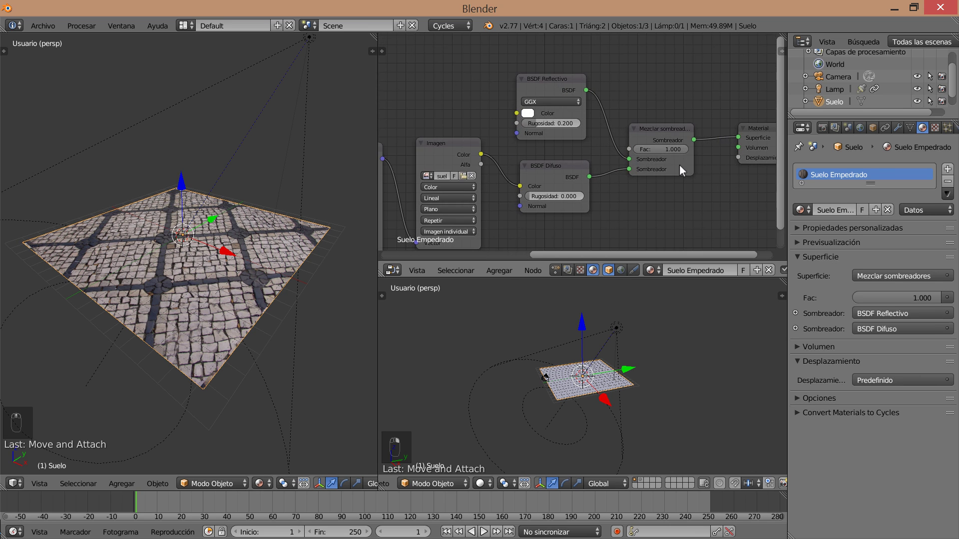
{"action": "middle_click_drag", "start_coordinate": [736, 173], "coordinate": [586, 171]}
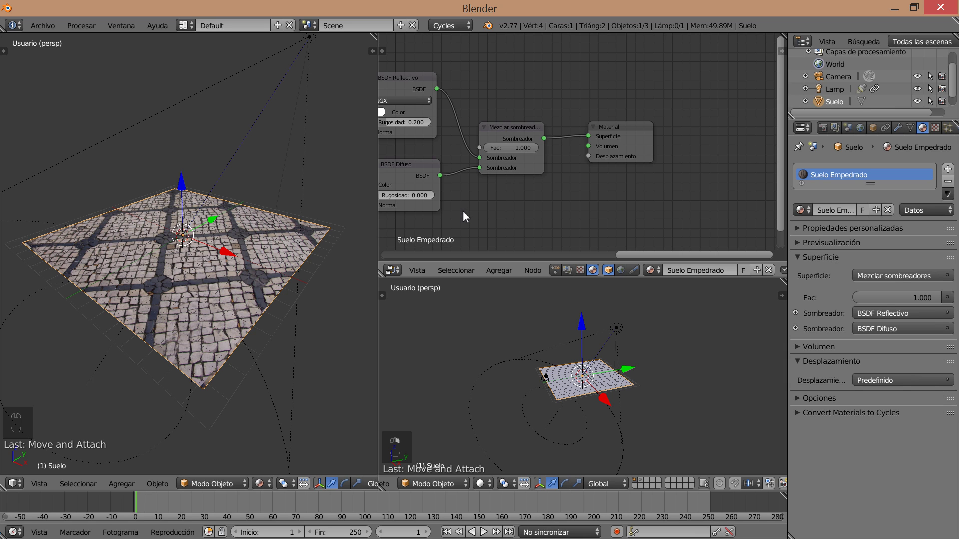
{"action": "middle_click_drag", "start_coordinate": [459, 201], "coordinate": [557, 180]}
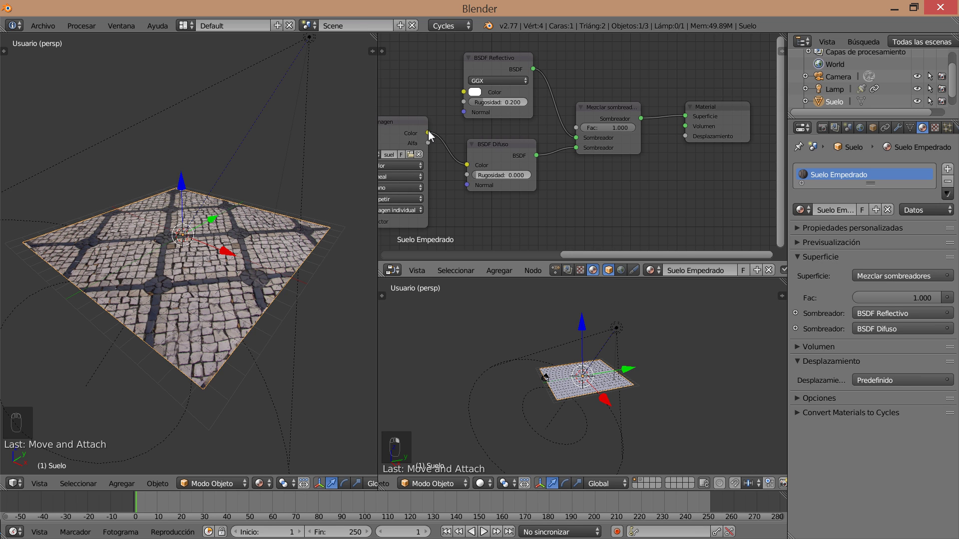
Step: Switch the large 3D view to rendered shading with the cobblestone floor in close-up
{"action": "scroll", "coordinate": [215, 289], "scroll_direction": "up", "scroll_amount": 4}
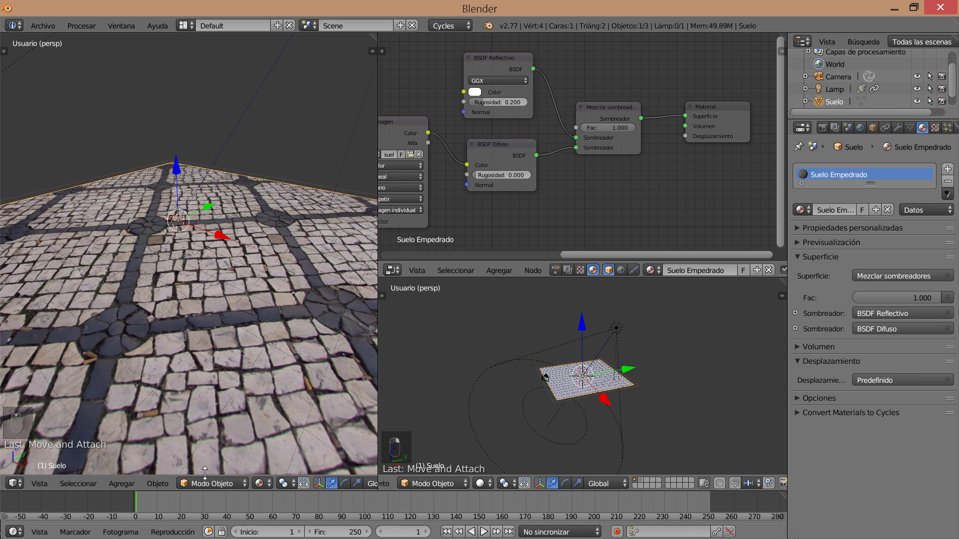
{"action": "left_click", "coordinate": [260, 484]}
{"action": "left_click", "coordinate": [276, 399]}
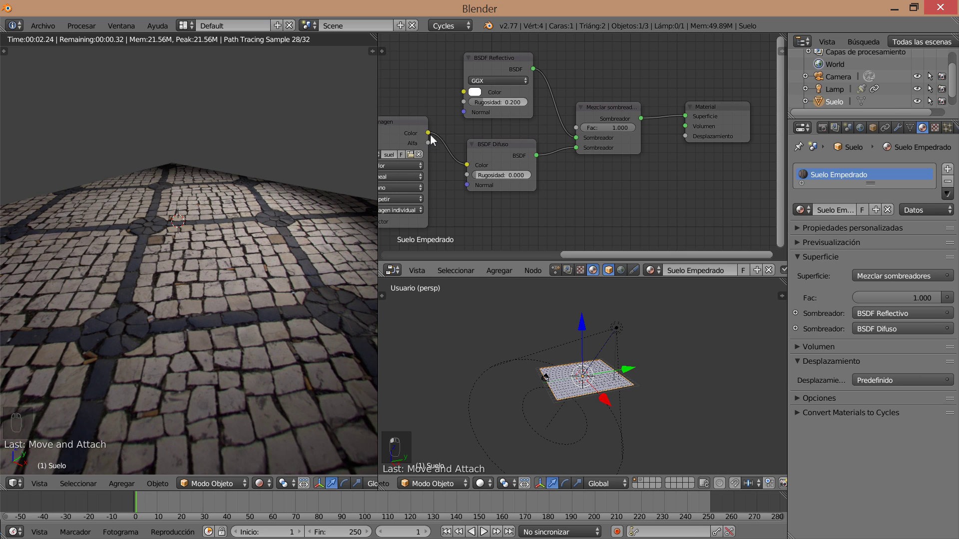
Step: Try linking the Imagen node's Color output directly to the Material output's Desplazamiento, comparing the floor with and without the link
{"action": "scroll", "coordinate": [426, 160], "scroll_direction": "down", "scroll_amount": 4}
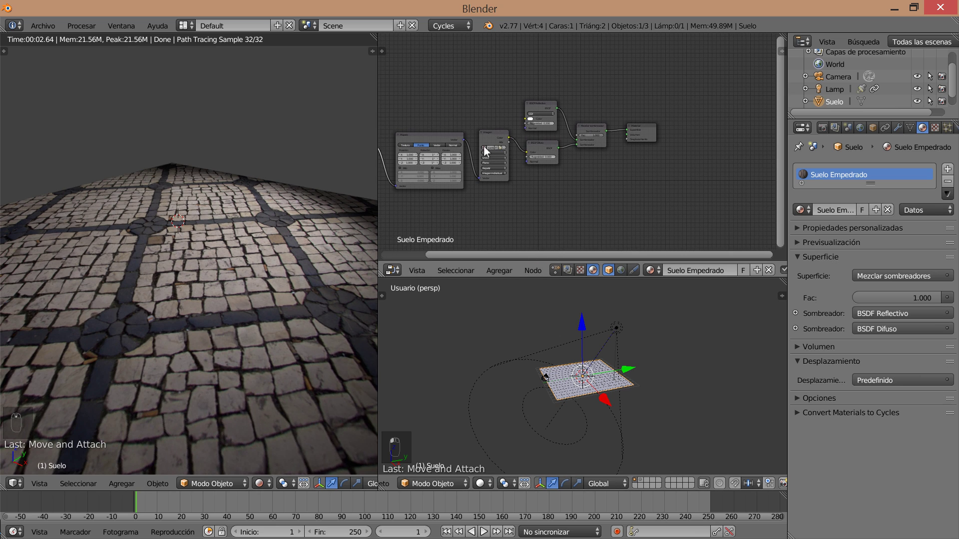
{"action": "scroll", "coordinate": [493, 151], "scroll_direction": "up", "scroll_amount": 3}
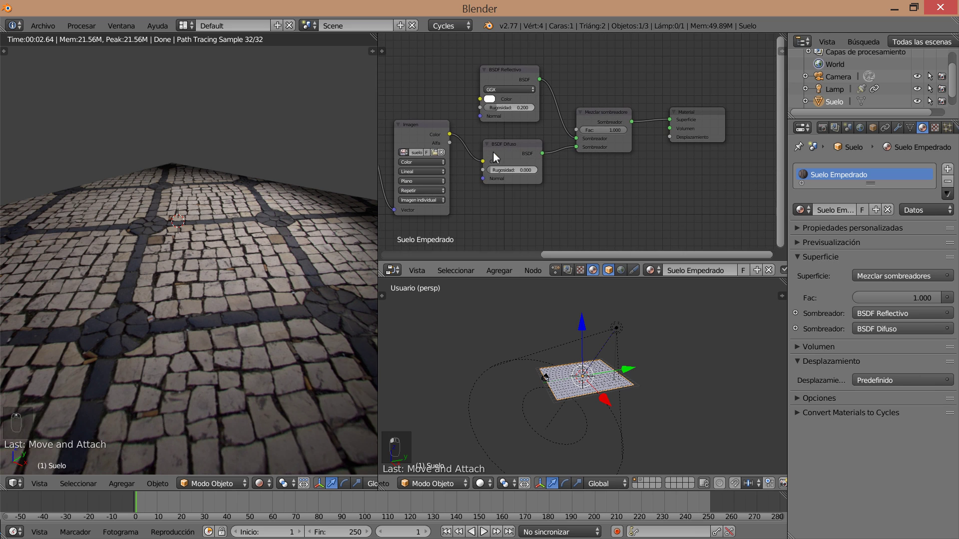
{"action": "left_click_drag", "start_coordinate": [452, 136], "coordinate": [669, 139]}
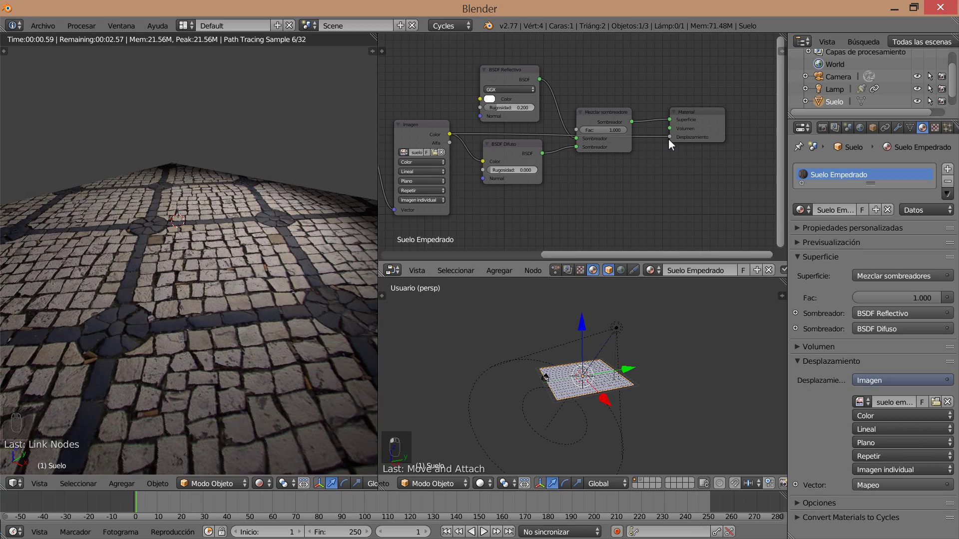
{"action": "middle_click_drag", "start_coordinate": [211, 352], "coordinate": [235, 361]}
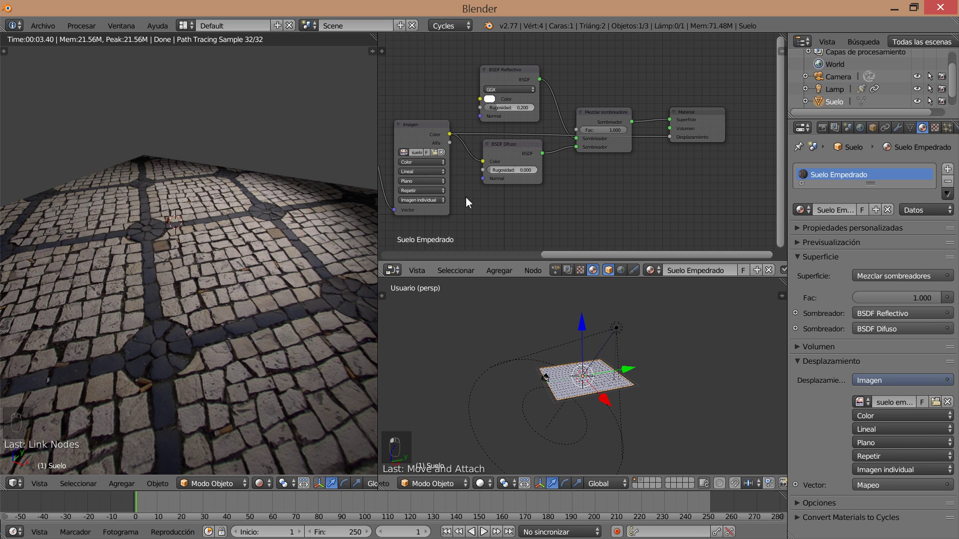
{"action": "left_click_drag", "start_coordinate": [669, 136], "coordinate": [653, 146]}
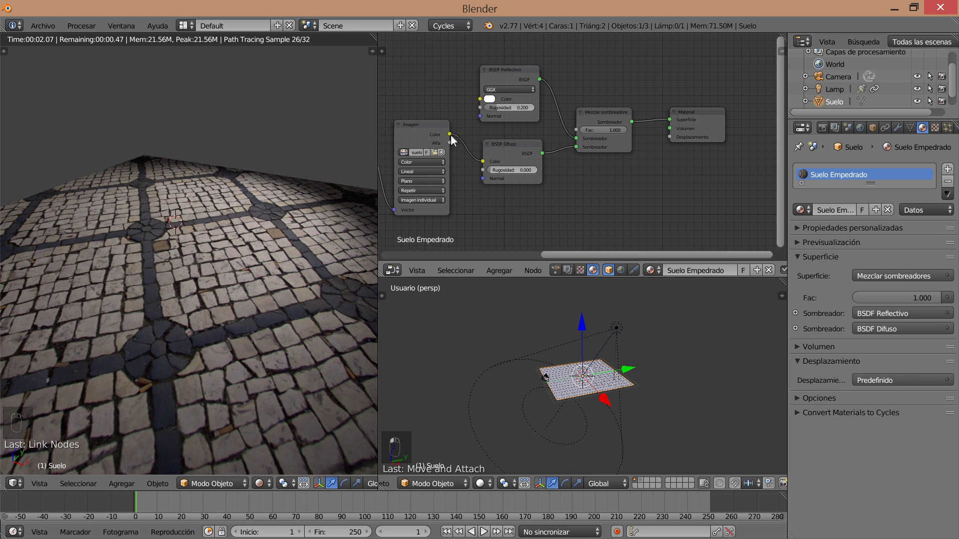
{"action": "left_click_drag", "start_coordinate": [449, 135], "coordinate": [669, 137]}
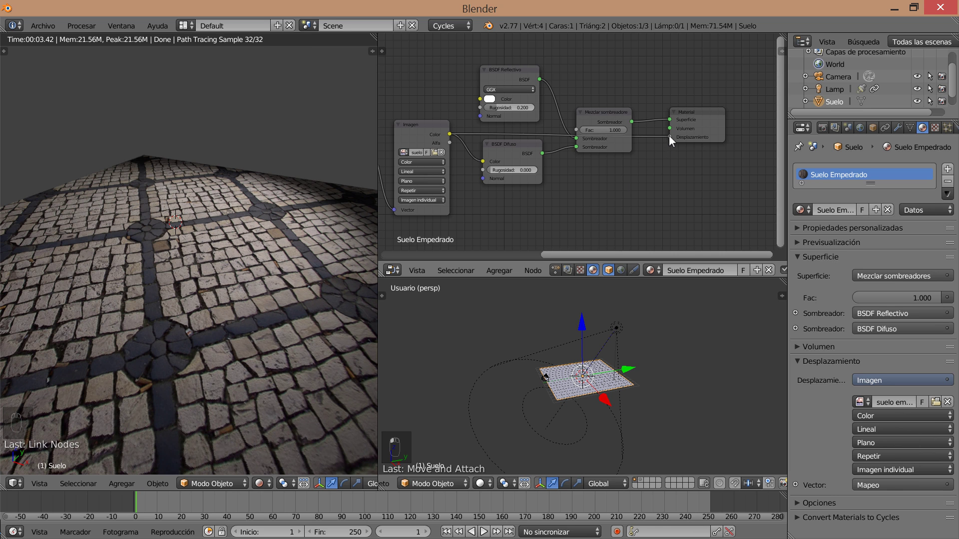
{"action": "left_click_drag", "start_coordinate": [670, 136], "coordinate": [646, 147]}
Step: Add a Matemática node below the Mezclar sombreadores node and feed the Imagen node's Color output into its first Valor input
{"action": "key", "text": "shift+a"}
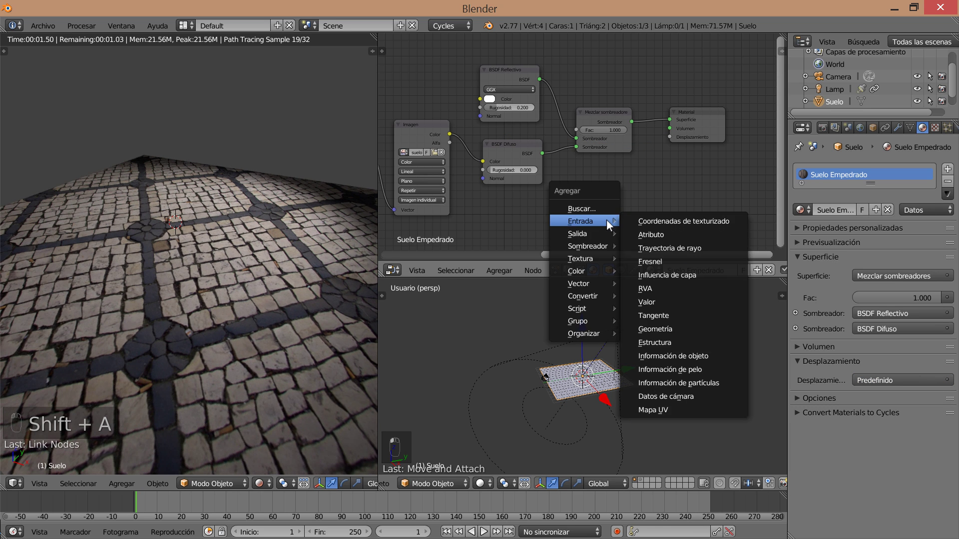
{"action": "mouse_move", "coordinate": [597, 287]}
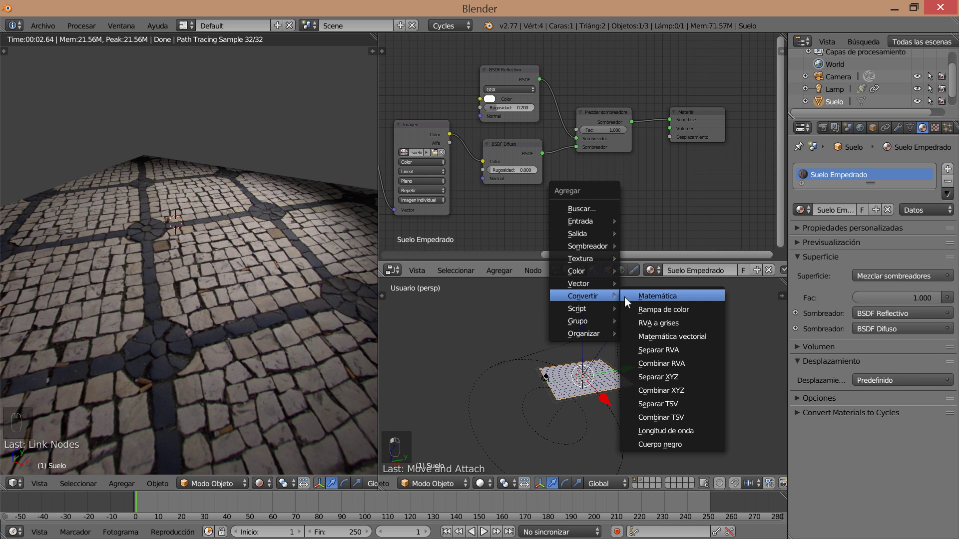
{"action": "left_click", "coordinate": [638, 298]}
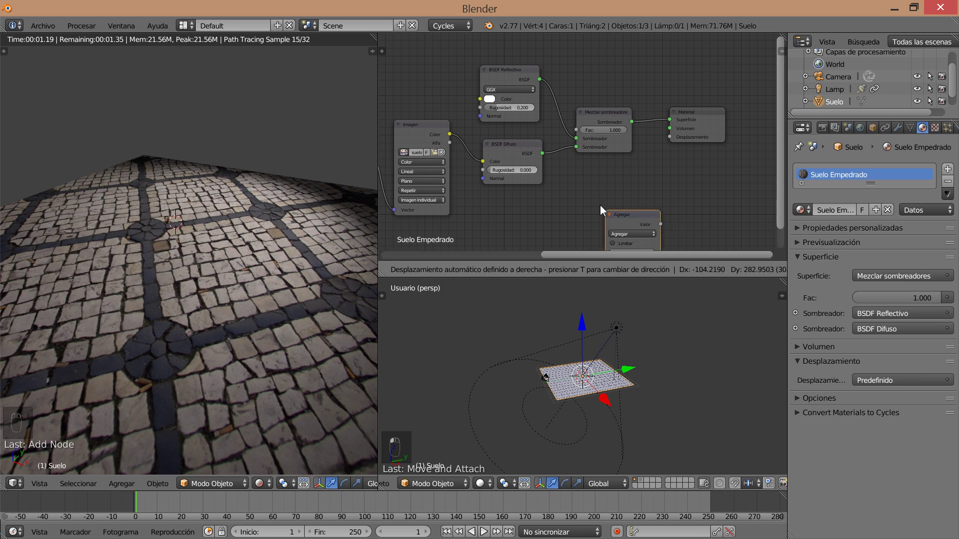
{"action": "left_click", "coordinate": [576, 176]}
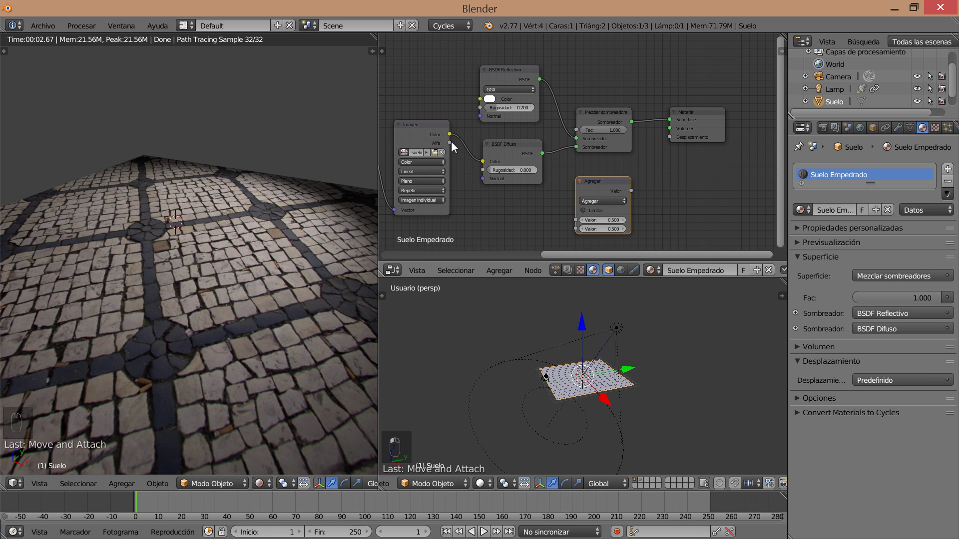
{"action": "left_click_drag", "start_coordinate": [450, 134], "coordinate": [573, 220]}
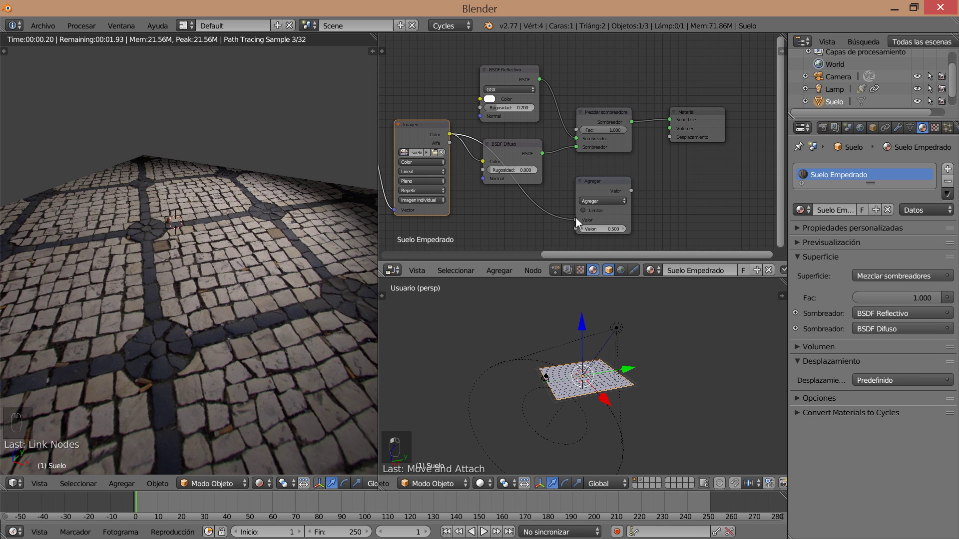
Step: Set the Matemática node's operation to Multiplicar and its second Valor to 1.800
{"action": "left_click", "coordinate": [597, 201]}
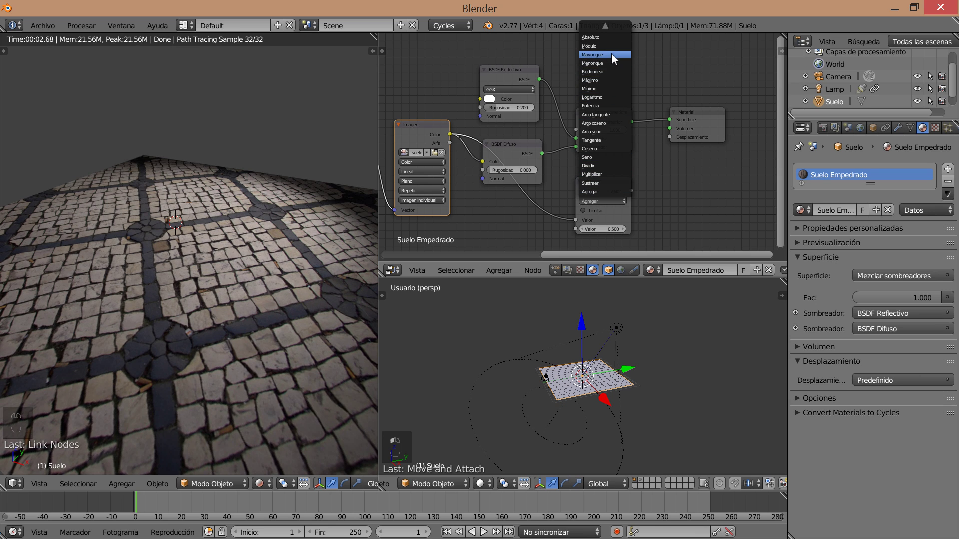
{"action": "left_click", "coordinate": [599, 173]}
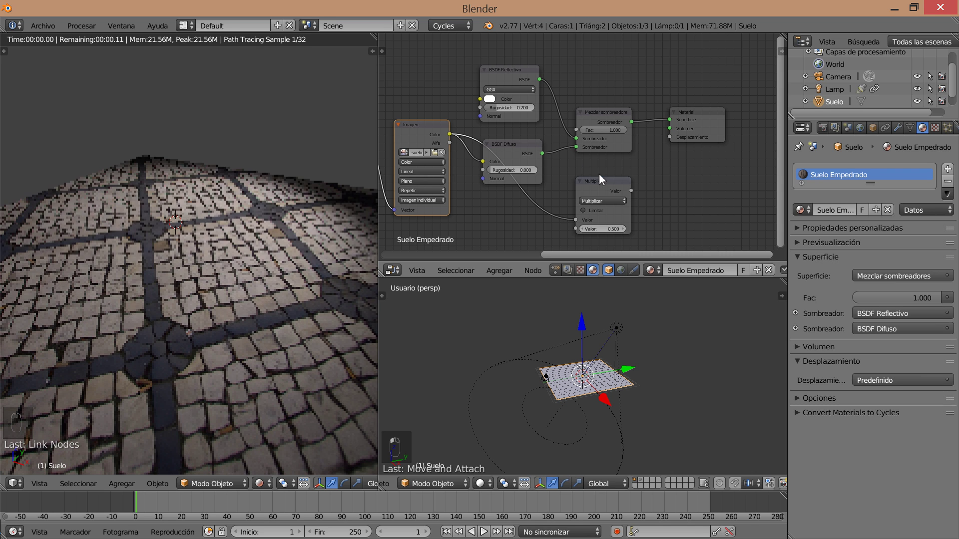
{"action": "left_click", "coordinate": [613, 229]}
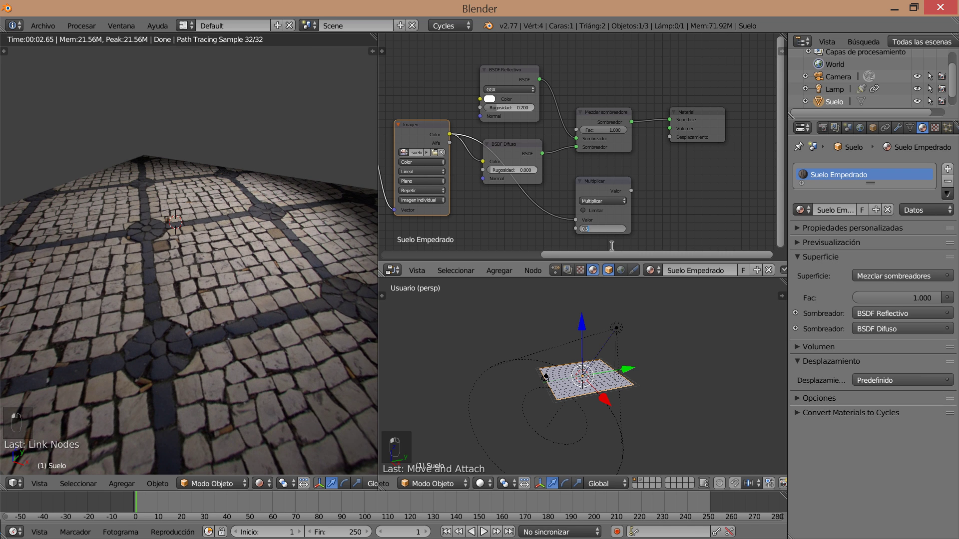
{"action": "type", "text": "1.8"}
{"action": "key", "text": "Return"}
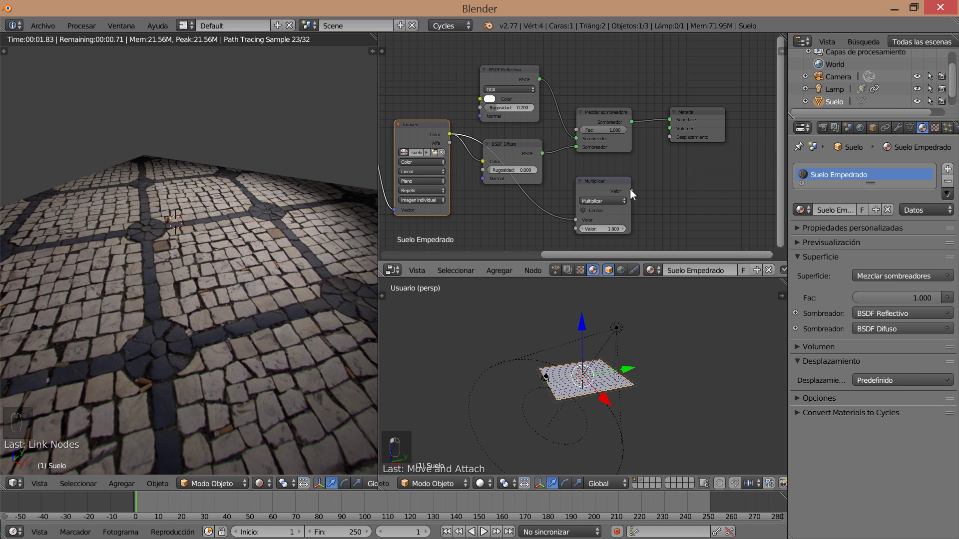
Step: Link the Multiplicar node's Valor output to the Material output's Desplazamiento and inspect the floor's relief
{"action": "left_click", "coordinate": [630, 187]}
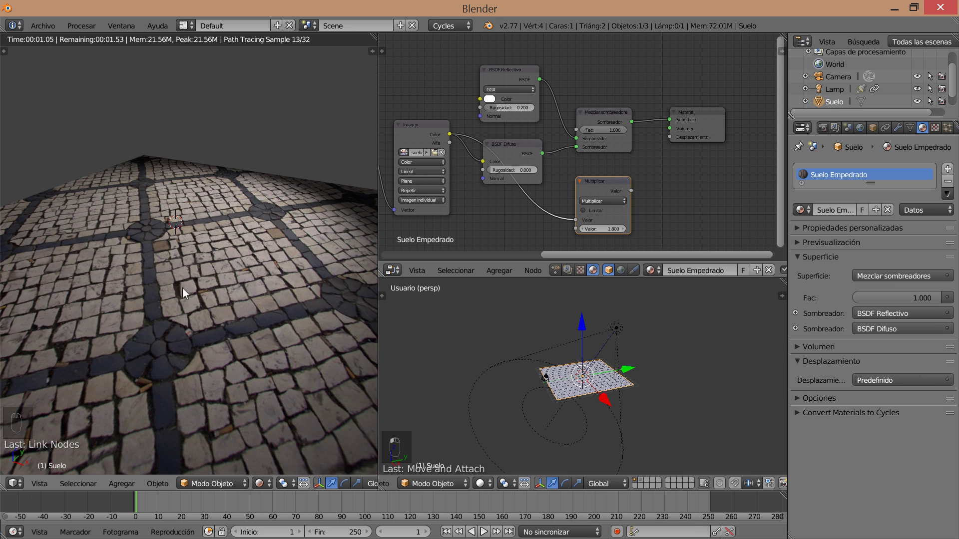
{"action": "middle_click_drag", "start_coordinate": [237, 327], "coordinate": [243, 319]}
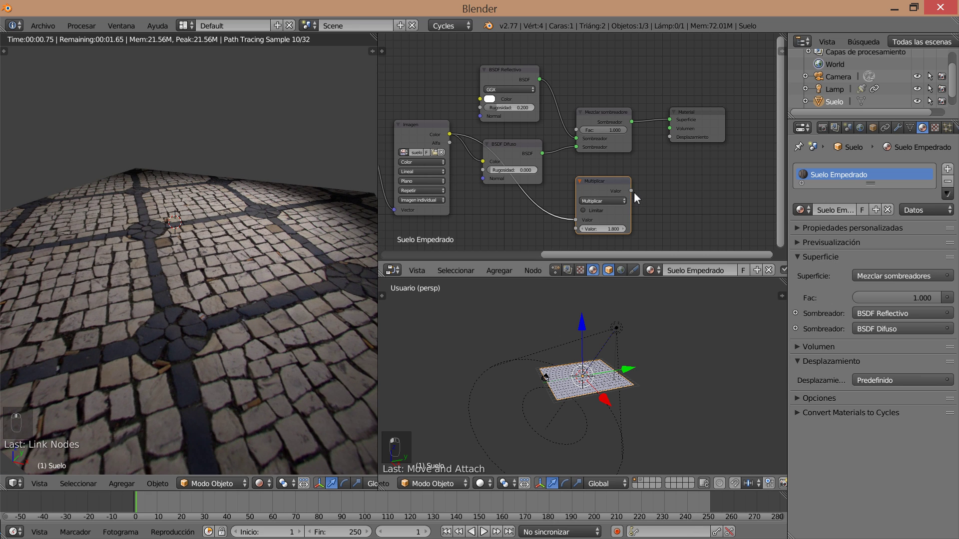
{"action": "left_click_drag", "start_coordinate": [631, 190], "coordinate": [667, 136]}
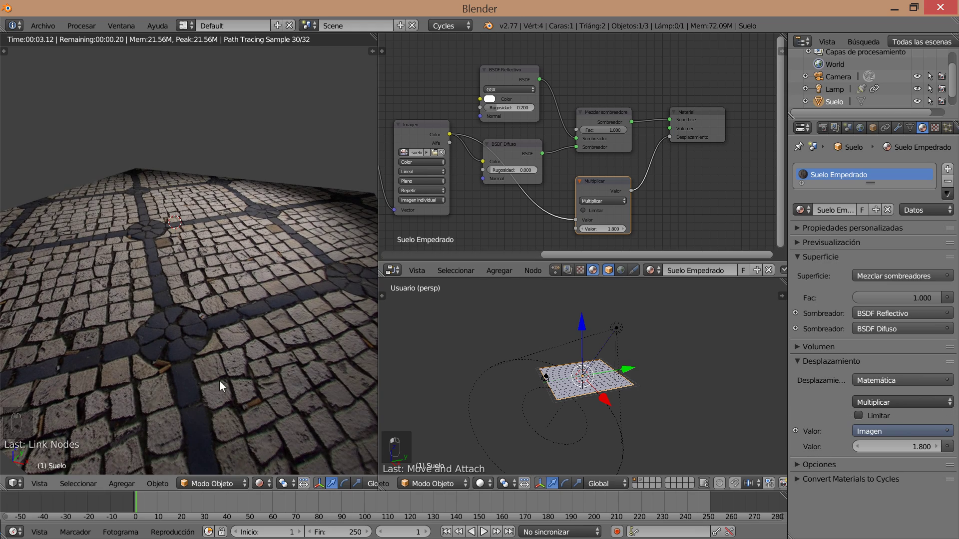
{"action": "middle_click_drag", "start_coordinate": [220, 379], "coordinate": [238, 370]}
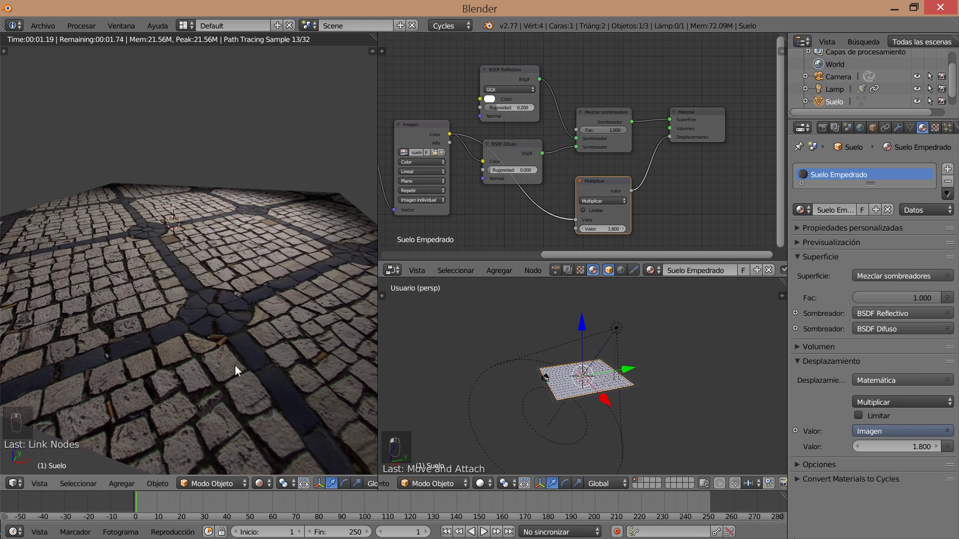
Step: Inspect the floor's relief up close and try a second Valor of 5.700 on the Multiplicar node
{"action": "middle_click_drag", "start_coordinate": [233, 362], "coordinate": [218, 348]}
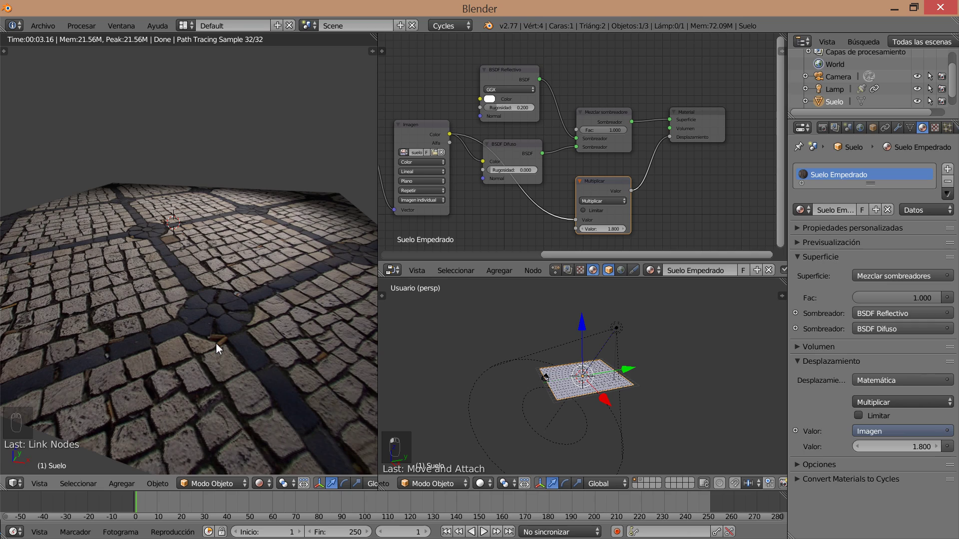
{"action": "scroll", "coordinate": [229, 350], "scroll_direction": "up", "scroll_amount": 2}
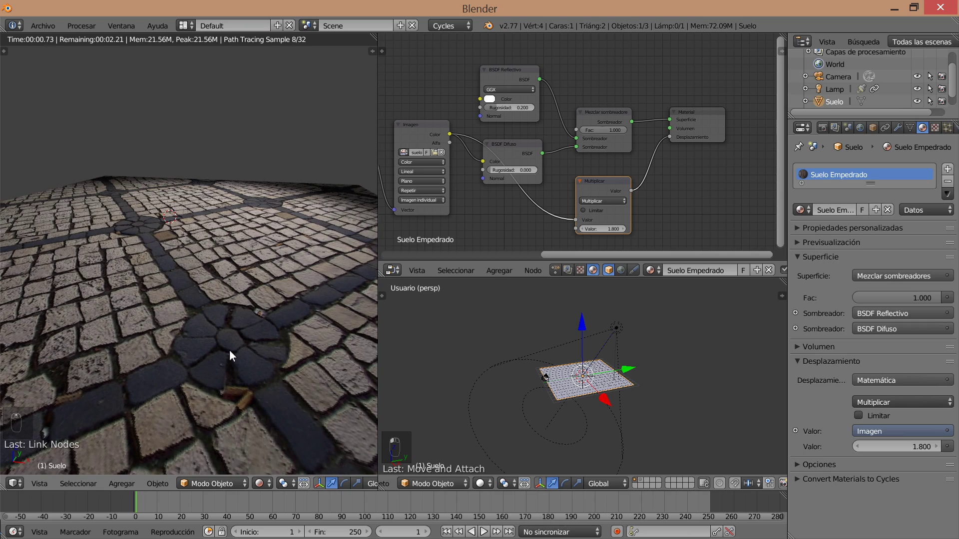
{"action": "scroll", "coordinate": [229, 350], "scroll_direction": "down", "scroll_amount": 4}
{"action": "middle_click_drag", "start_coordinate": [223, 382], "coordinate": [327, 357]}
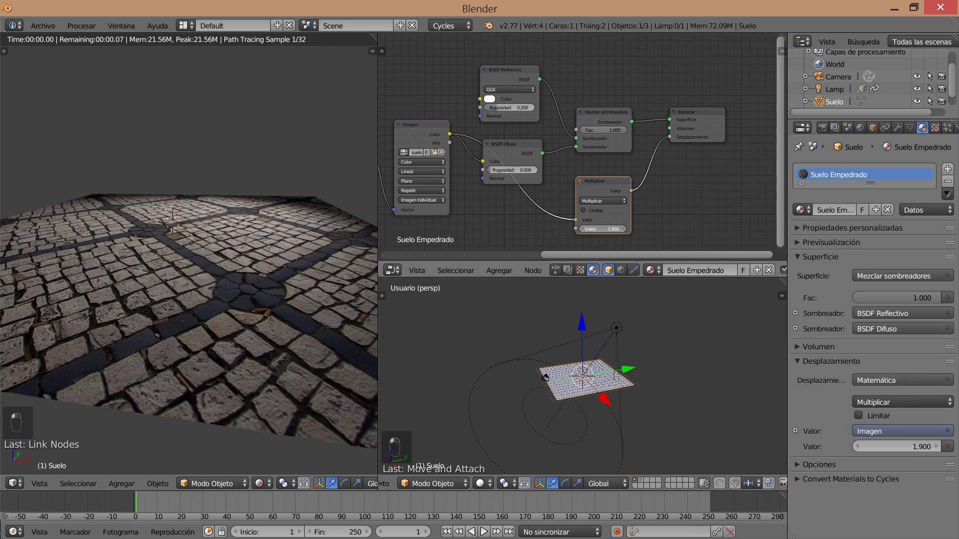
{"action": "left_click_drag", "start_coordinate": [603, 229], "coordinate": [623, 229]}
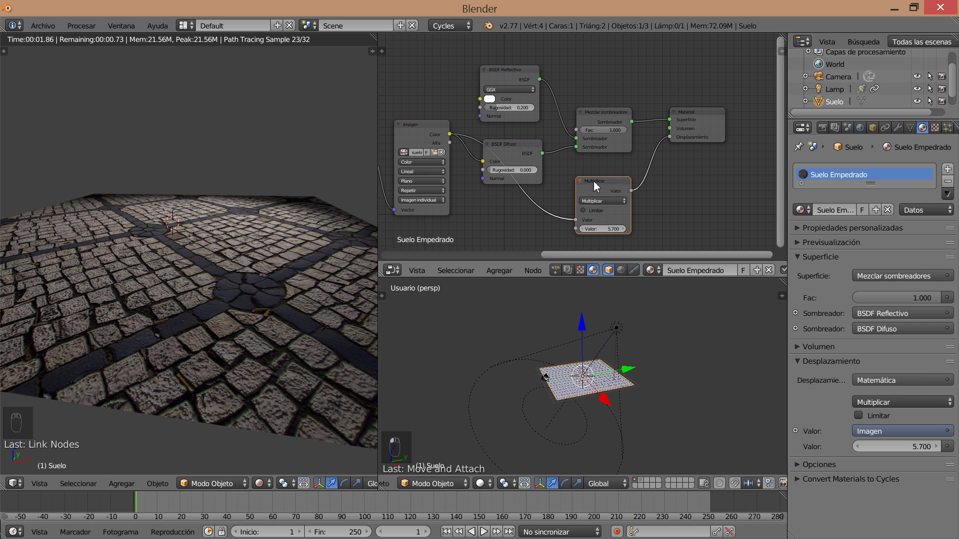
Step: Move the Multiplicar node above the Mezclar sombreadores node and shift the BSDF Reflectivo node slightly upward
{"action": "left_click_drag", "start_coordinate": [594, 180], "coordinate": [624, 49]}
{"action": "scroll", "coordinate": [553, 184], "scroll_direction": "down", "scroll_amount": 2}
{"action": "left_click_drag", "start_coordinate": [526, 87], "coordinate": [526, 61]}
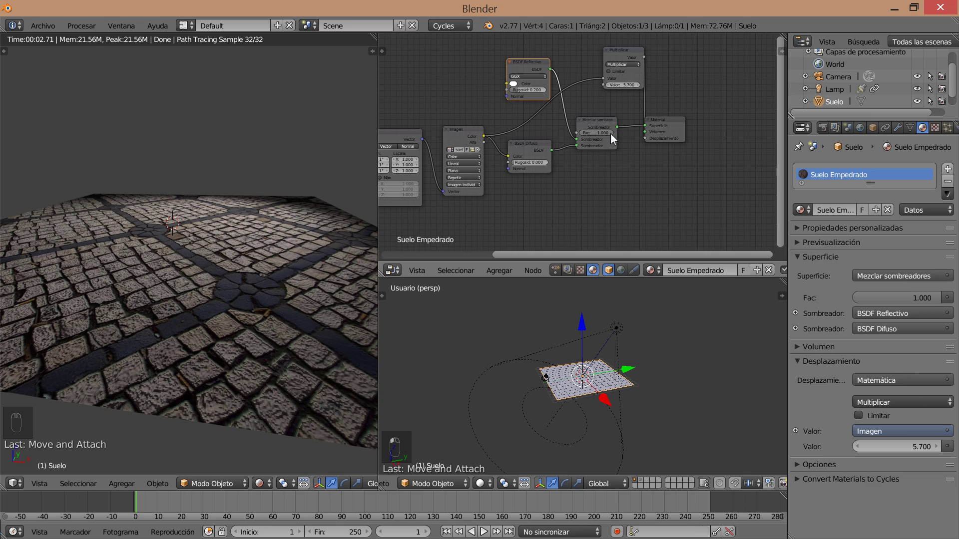
Step: Set the Mezclar sombreadores node's Fac to 0.440 and try bright green as the BSDF Reflectivo color
{"action": "left_click_drag", "start_coordinate": [611, 133], "coordinate": [569, 133]}
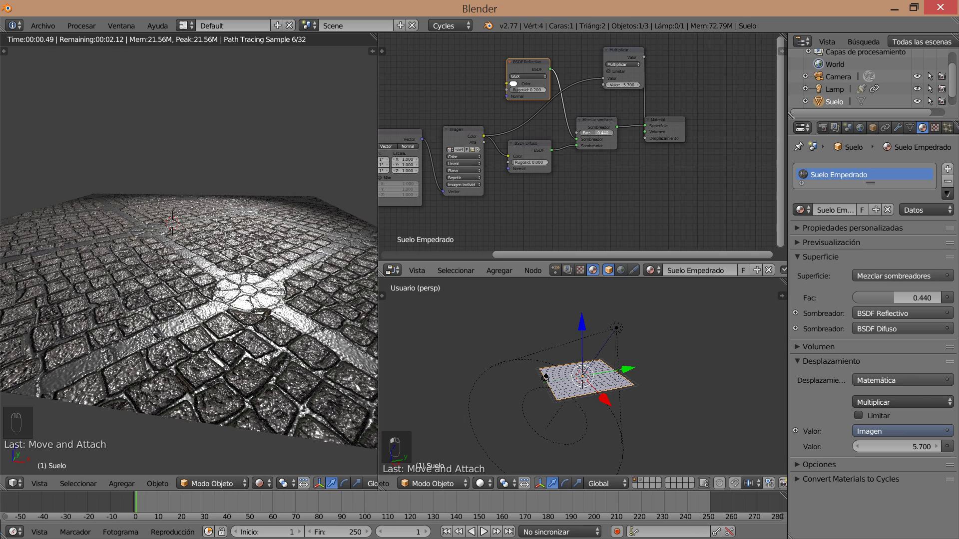
{"action": "left_click", "coordinate": [513, 84]}
{"action": "left_click_drag", "start_coordinate": [532, 114], "coordinate": [514, 104]}
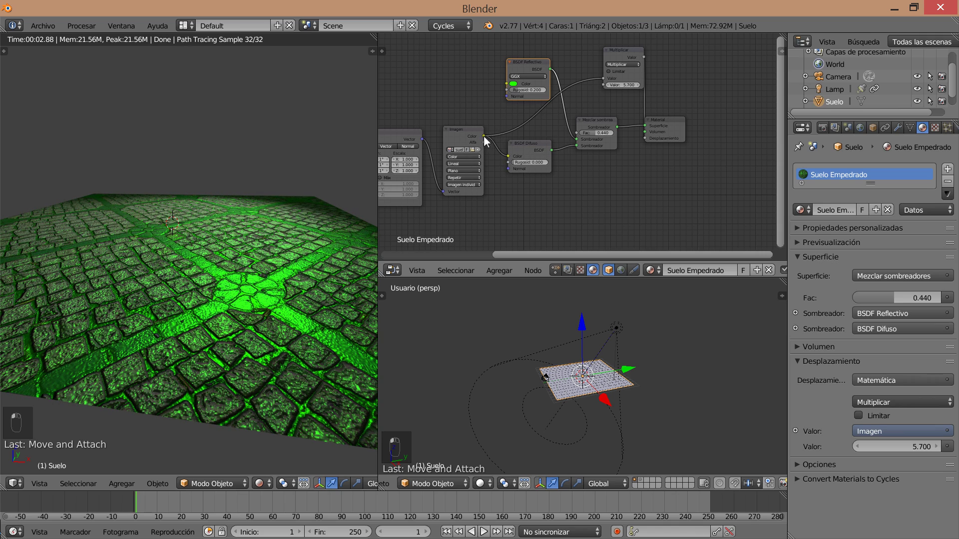
Step: Link the Imagen node's Color output to the BSDF Reflectivo node's Color input
{"action": "left_click_drag", "start_coordinate": [484, 136], "coordinate": [495, 115]}
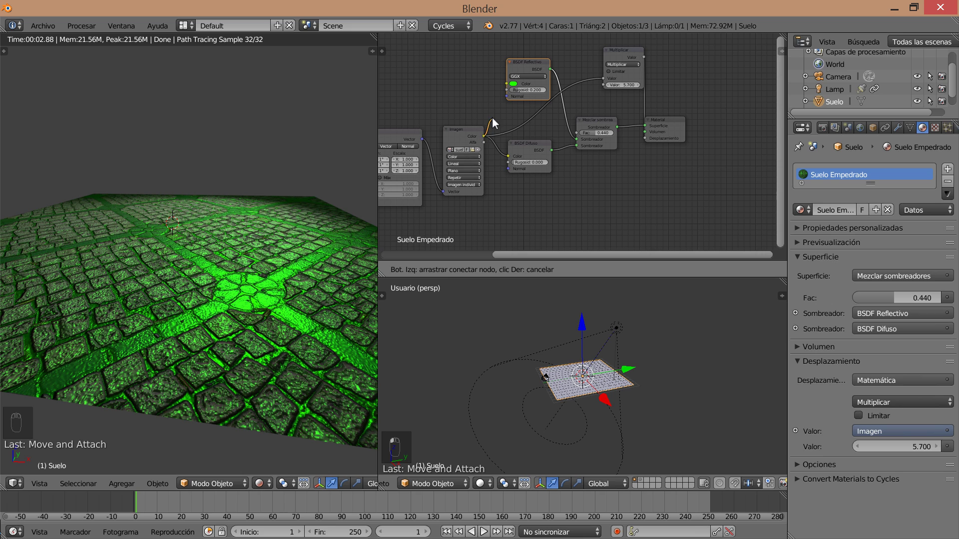
{"action": "left_click_drag", "start_coordinate": [497, 89], "coordinate": [504, 84]}
{"action": "left_click_drag", "start_coordinate": [504, 83], "coordinate": [504, 83]}
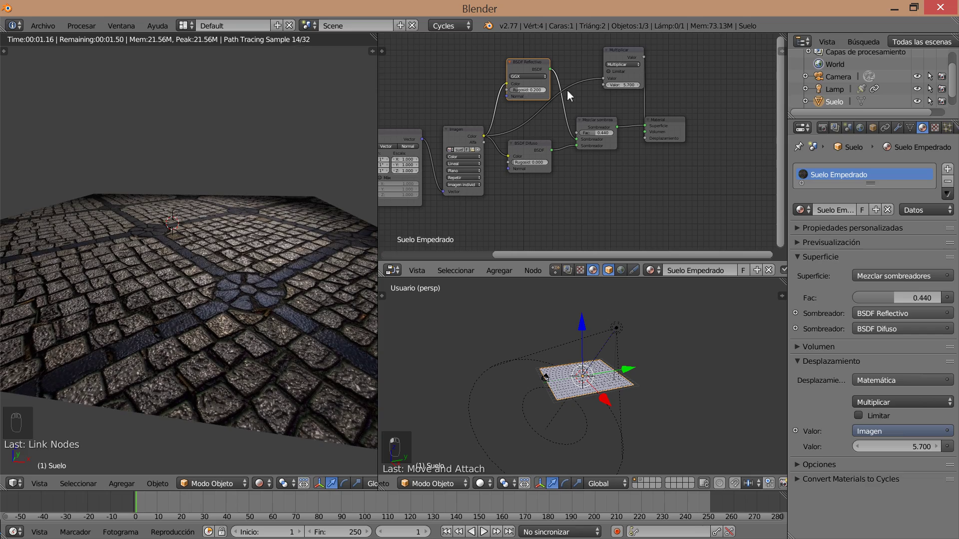
Step: Set the Multiplicar node's second Valor to 1.800 and inspect the floor's reflections from several angles
{"action": "left_click_drag", "start_coordinate": [625, 84], "coordinate": [591, 85]}
{"action": "middle_click_drag", "start_coordinate": [293, 268], "coordinate": [302, 274]}
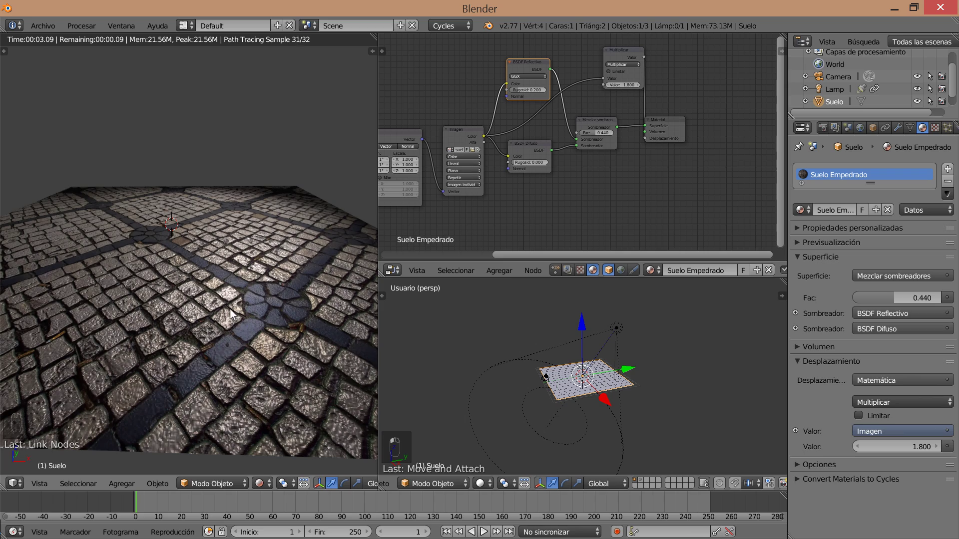
{"action": "middle_click_drag", "start_coordinate": [227, 327], "coordinate": [236, 331]}
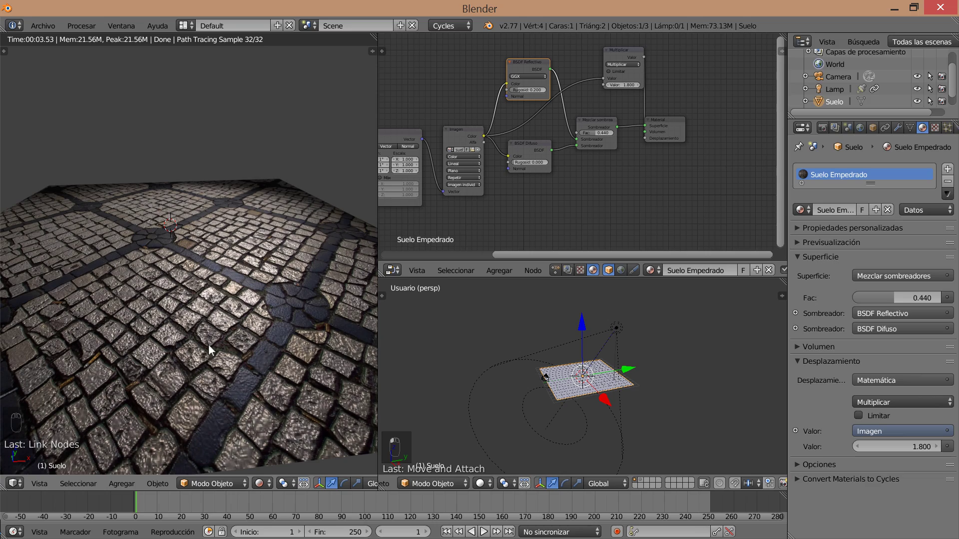
{"action": "mouse_move", "coordinate": [343, 367]}
{"action": "middle_mouse_down"}
{"action": "mouse_move", "coordinate": [289, 368]}
{"action": "mouse_move", "coordinate": [314, 362]}
{"action": "mouse_move", "coordinate": [307, 358]}
{"action": "middle_mouse_up"}
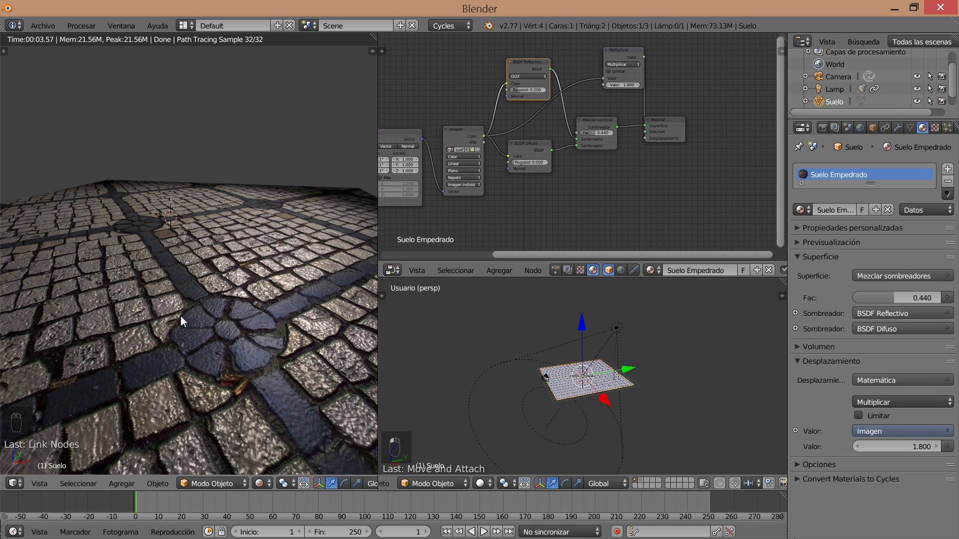
{"action": "scroll", "coordinate": [251, 333], "scroll_direction": "down", "scroll_amount": 5}
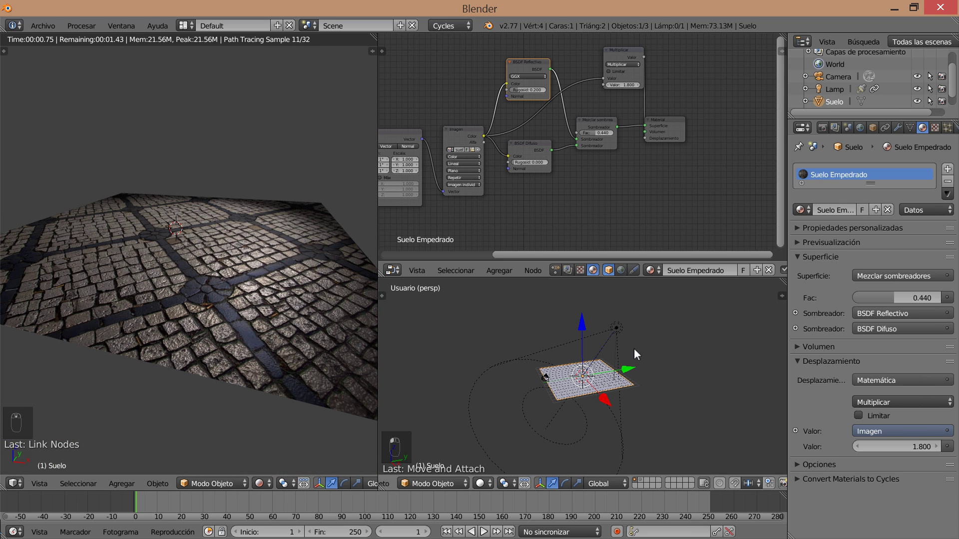
Step: Select the spot lamp above the floor and shift it slightly along the negative X axis
{"action": "right_click", "coordinate": [615, 328]}
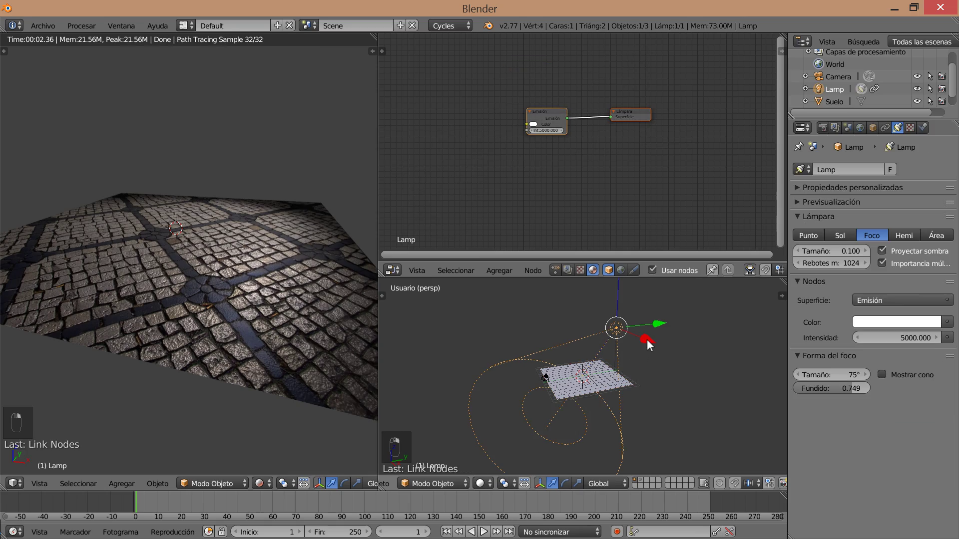
{"action": "left_click_drag", "start_coordinate": [647, 341], "coordinate": [661, 353]}
{"action": "left_click_drag", "start_coordinate": [646, 343], "coordinate": [624, 382]}
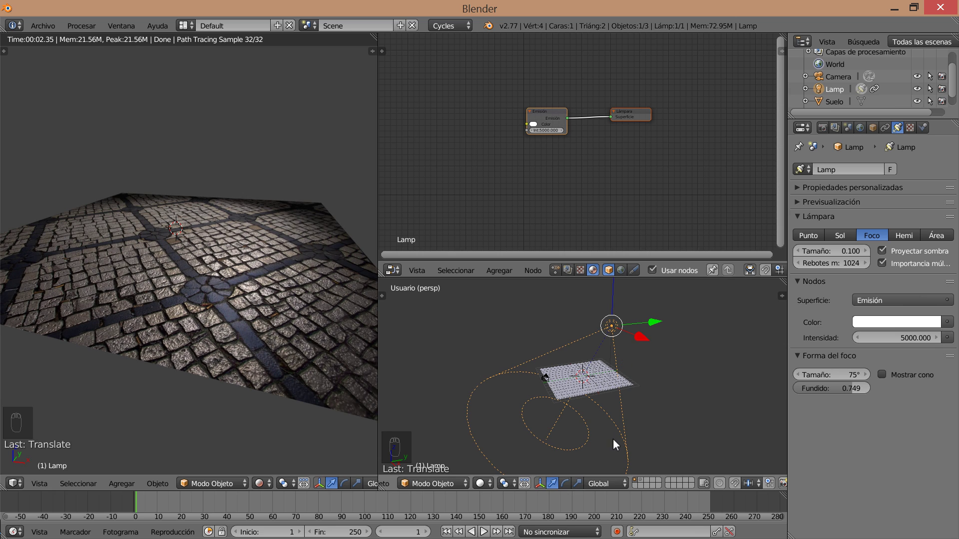
Step: Move the floor copy from the second layer to the first, and lower it slightly beneath the textured floor
{"action": "left_click", "coordinate": [643, 484]}
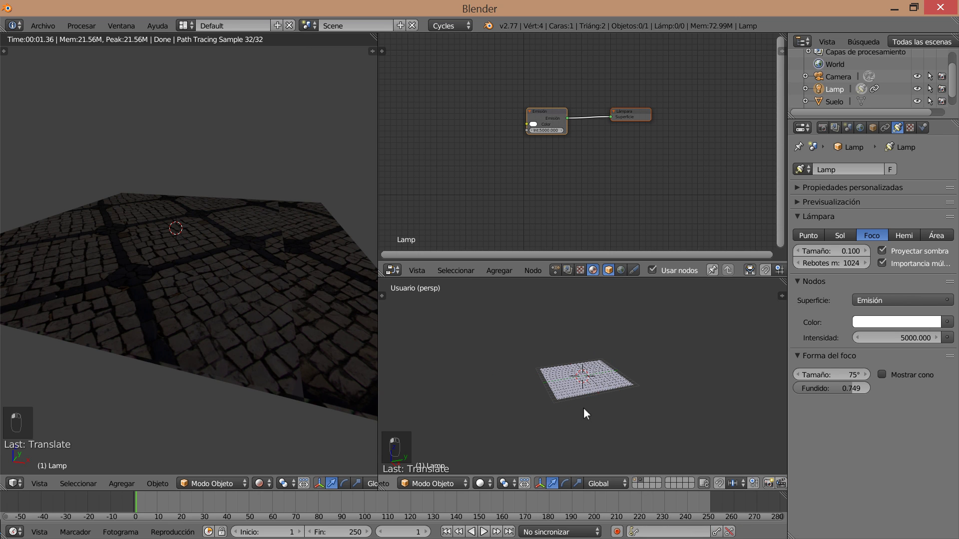
{"action": "right_click", "coordinate": [589, 387]}
{"action": "key", "text": "m"}
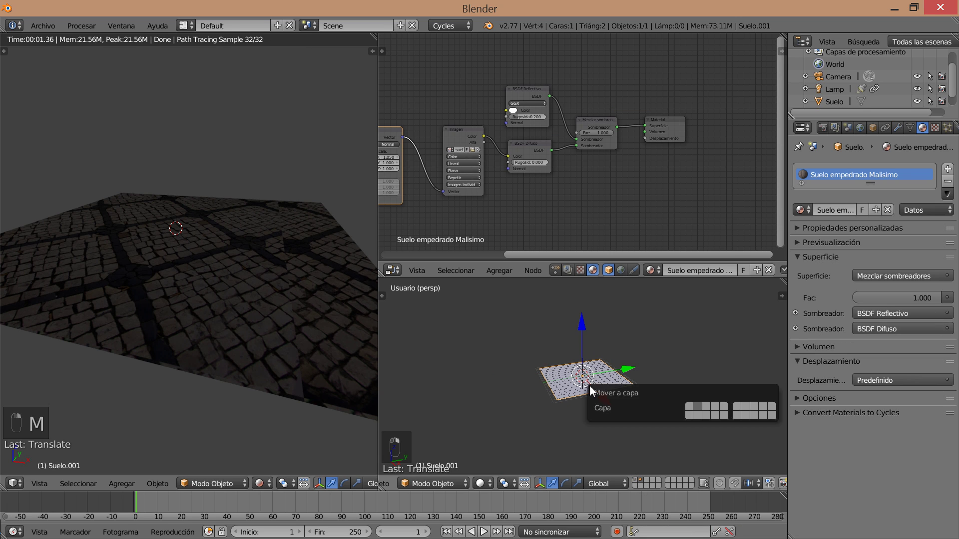
{"action": "left_click", "coordinate": [688, 409]}
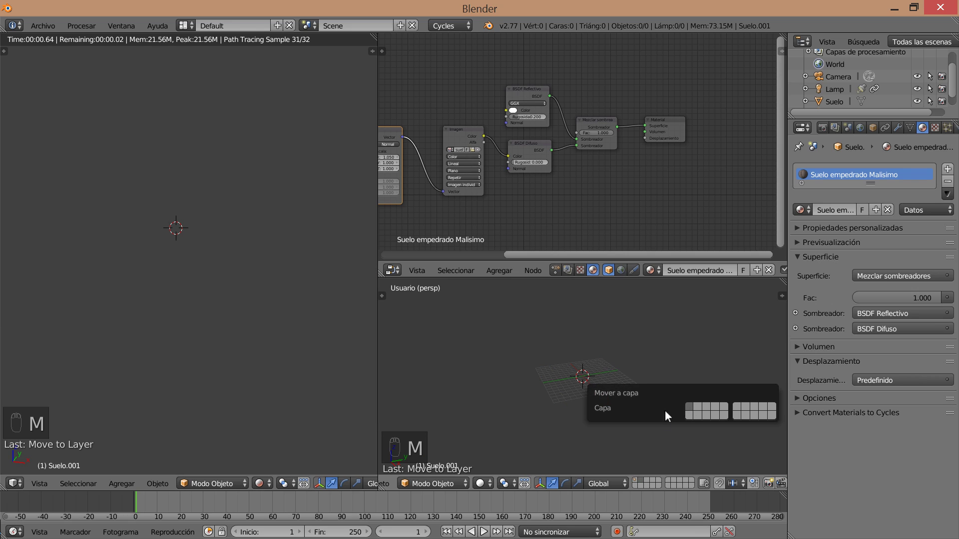
{"action": "left_click", "coordinate": [637, 484]}
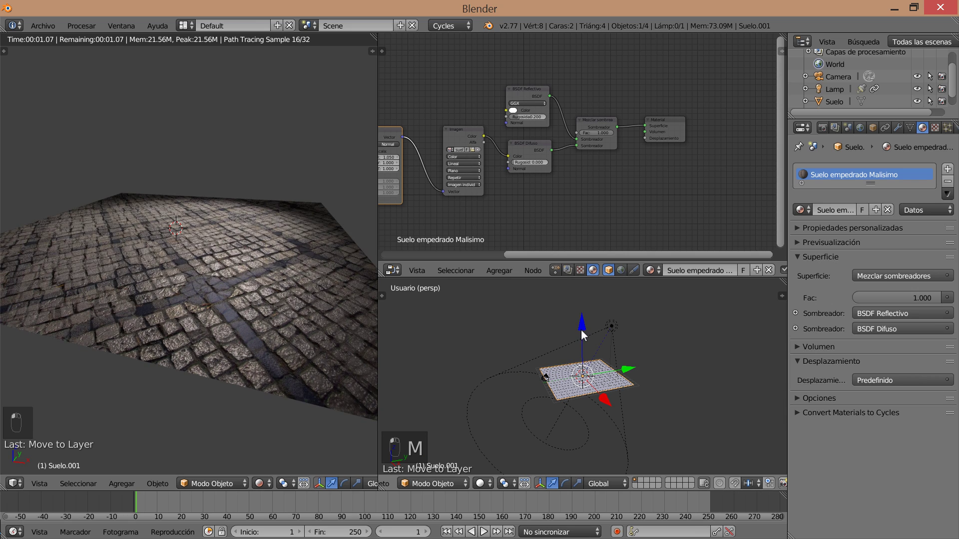
{"action": "left_click_drag", "start_coordinate": [581, 328], "coordinate": [582, 329]}
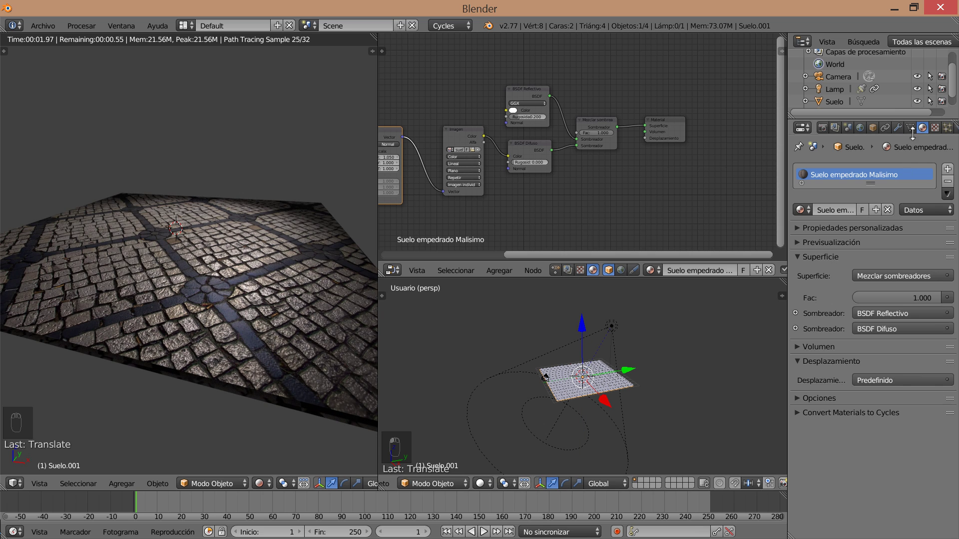
Step: Enlarge the Outliner and rename the Suelo.001 object as "Suelo mal texturizado"
{"action": "left_click_drag", "start_coordinate": [901, 117], "coordinate": [908, 172]}
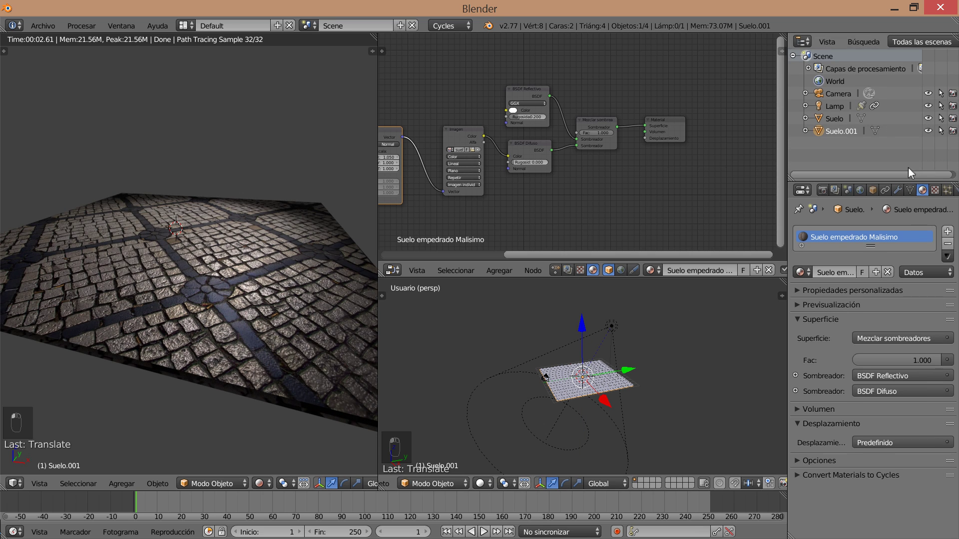
{"action": "double_click", "coordinate": [848, 131]}
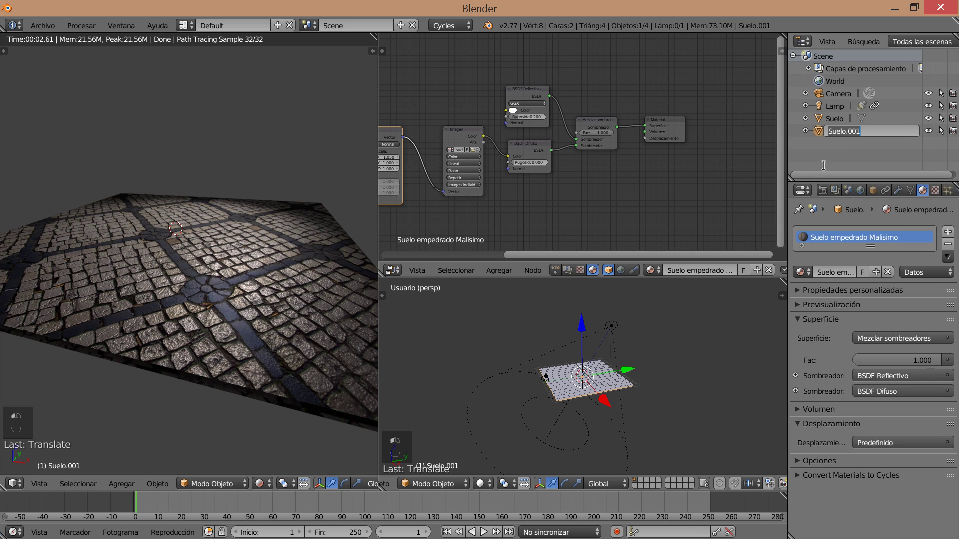
{"action": "type", "text": "Suelo mal texturizado"}
{"action": "key", "text": "Return"}
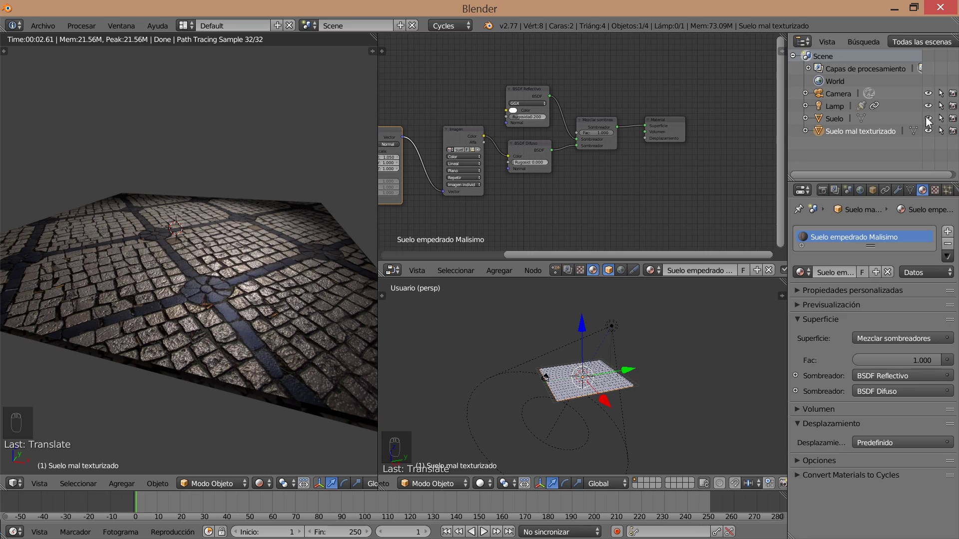
Step: Widen the rendered viewport and examine the cobblestone floor's relief and shine from several angles
{"action": "scroll", "coordinate": [229, 293], "scroll_direction": "up", "scroll_amount": 2}
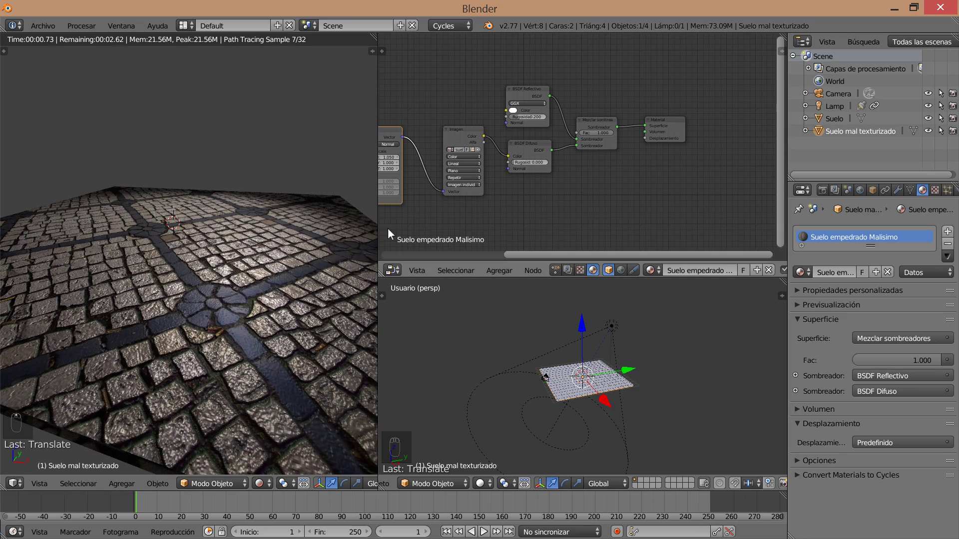
{"action": "left_click_drag", "start_coordinate": [378, 233], "coordinate": [582, 233]}
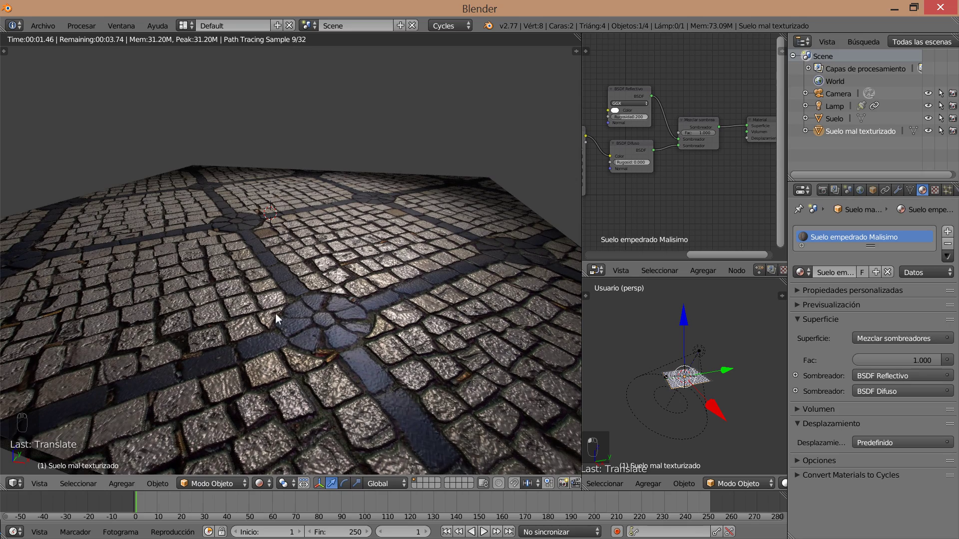
{"action": "scroll", "coordinate": [339, 376], "scroll_direction": "down", "scroll_amount": 1}
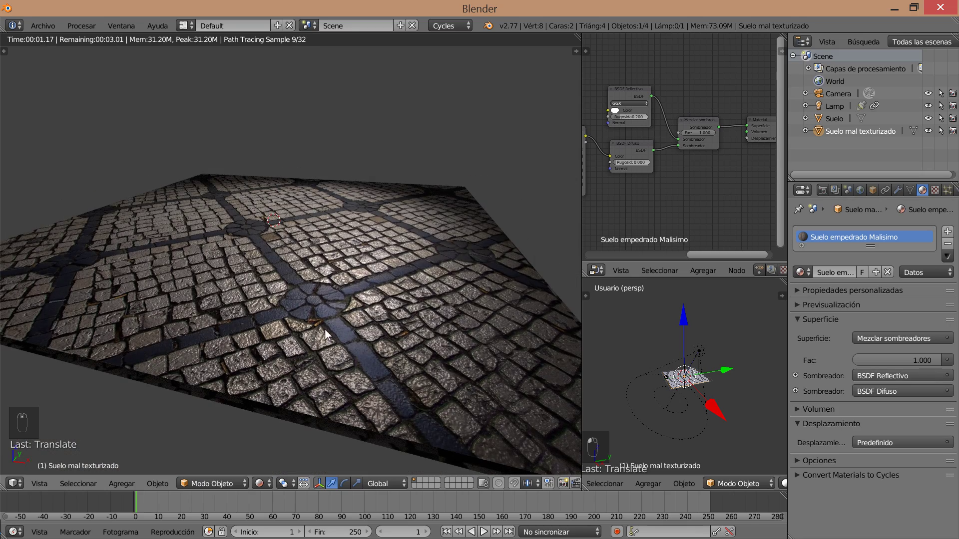
{"action": "middle_click_drag", "start_coordinate": [278, 314], "coordinate": [351, 327]}
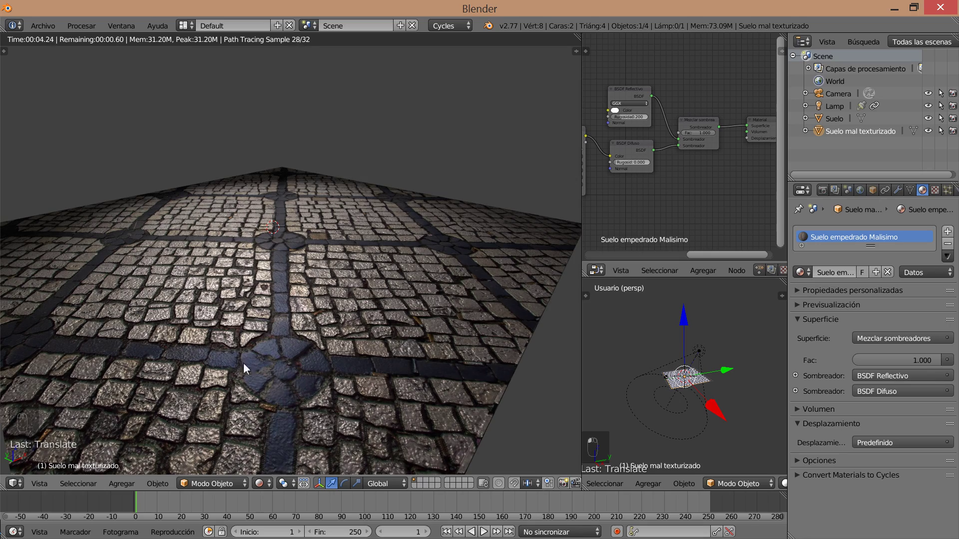
{"action": "middle_click_drag", "start_coordinate": [243, 363], "coordinate": [356, 352]}
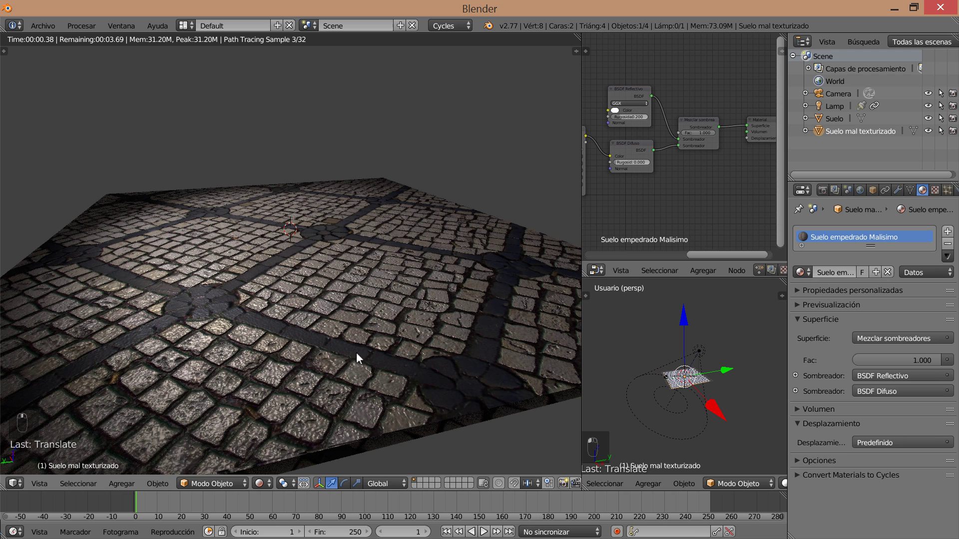
Step: Toggle the Suelo object's visibility repeatedly to compare it with the Suelo mal texturizado floor, leaving Suelo shown
{"action": "left_click", "coordinate": [929, 118]}
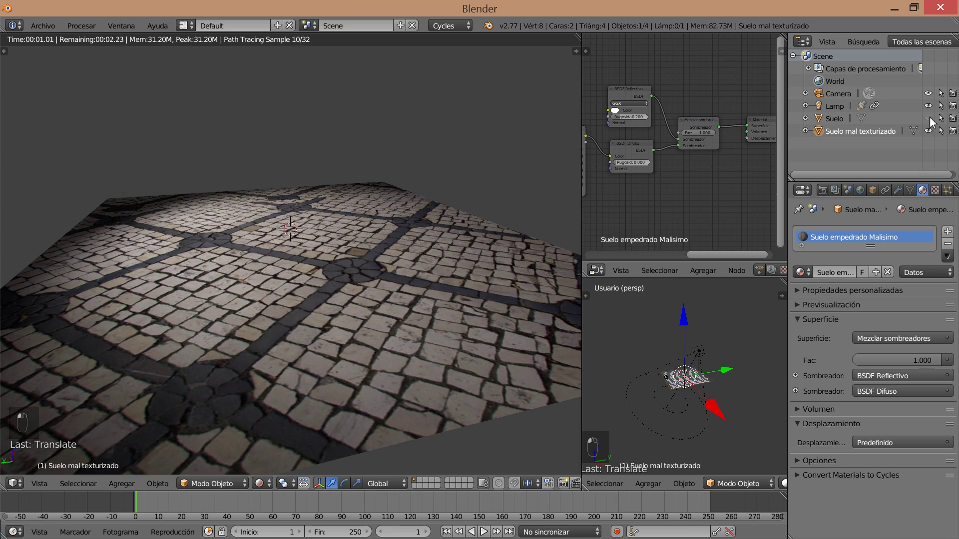
{"action": "left_click", "coordinate": [928, 117]}
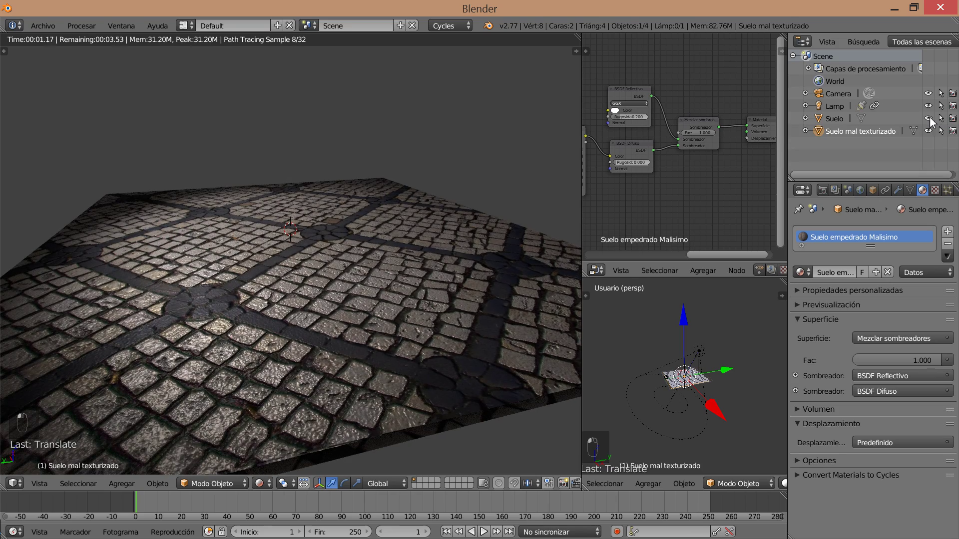
{"action": "left_click", "coordinate": [928, 118]}
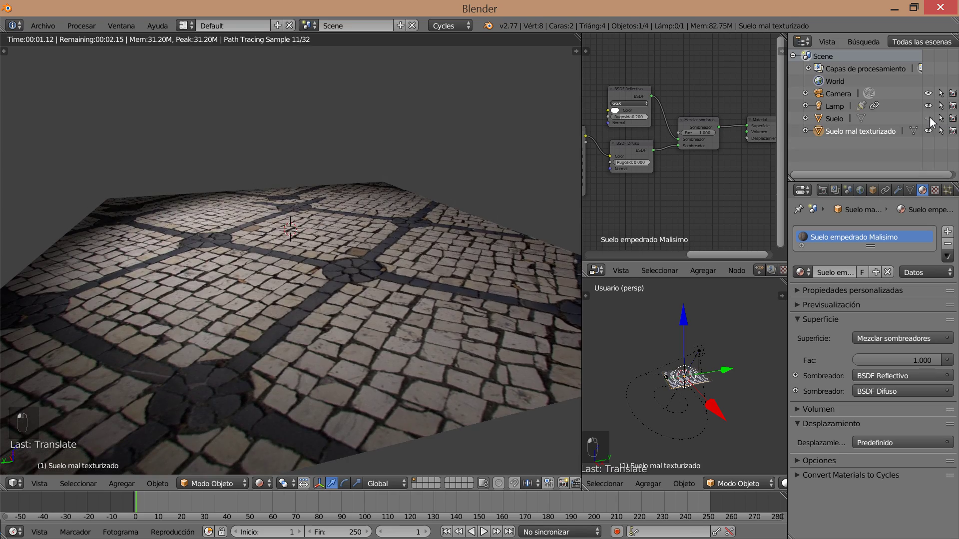
{"action": "left_click", "coordinate": [929, 117]}
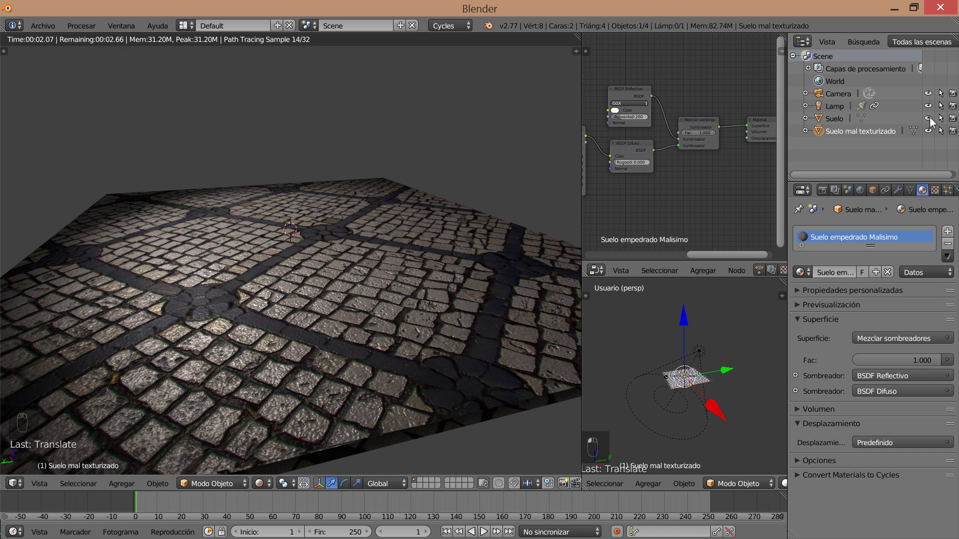
{"action": "left_click", "coordinate": [928, 118]}
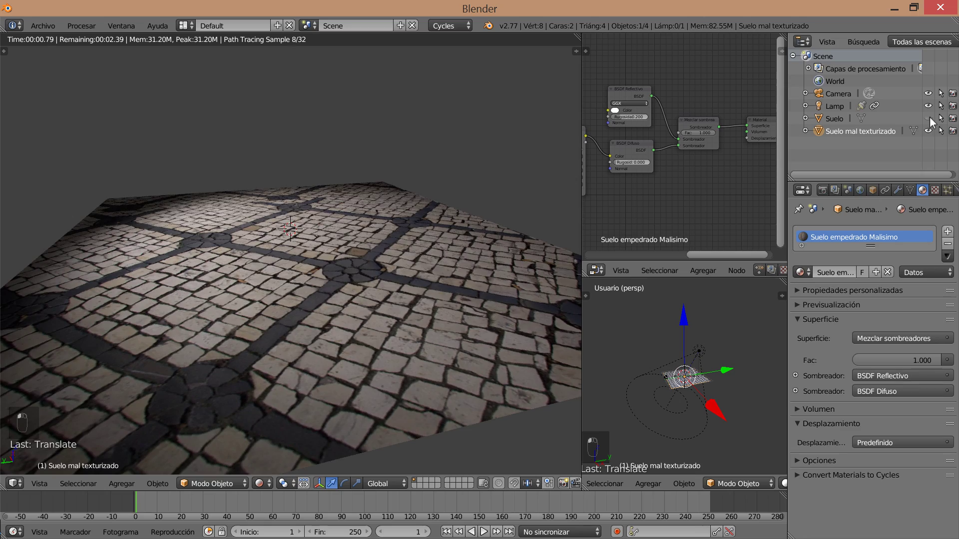
{"action": "left_click", "coordinate": [930, 118]}
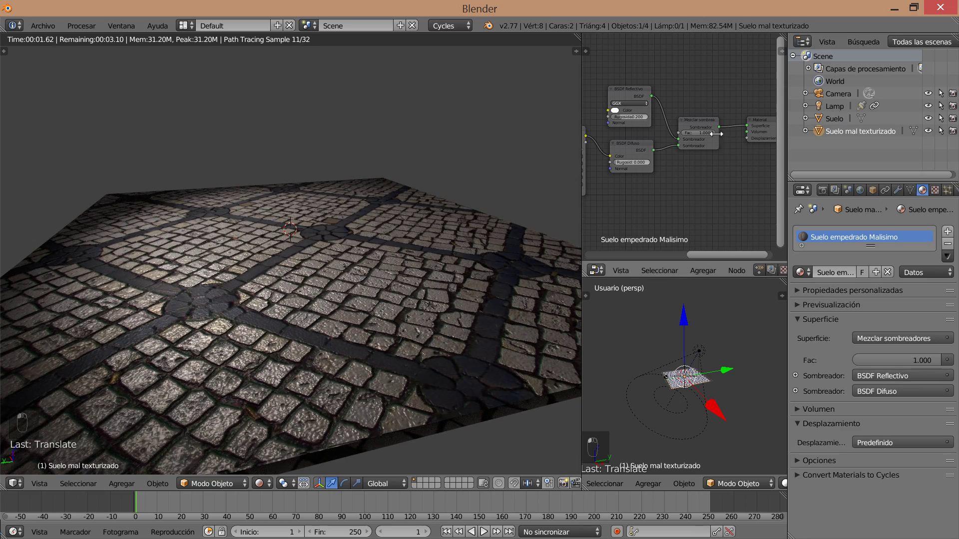
Step: Set the Mezclar sombreadores Fac of the Suelo empedrado Malisimo material to 0.389
{"action": "mouse_move", "coordinate": [712, 133]}
{"action": "left_mouse_down"}
{"action": "mouse_move", "coordinate": [685, 133]}
{"action": "mouse_move", "coordinate": [696, 133]}
{"action": "left_mouse_up"}
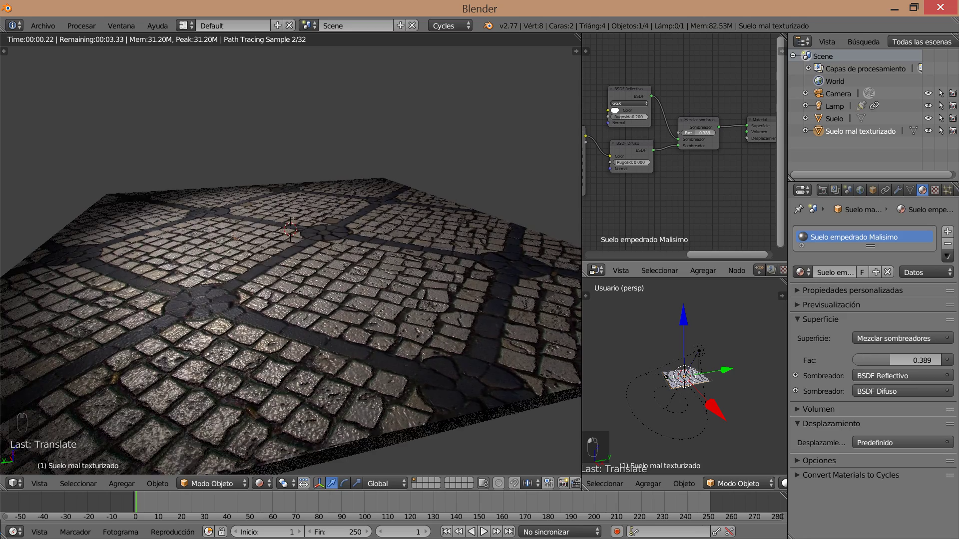
Step: Set the Mezclar sombreadores Fac of the Suelo object's Suelo Empedrado material to 0.455
{"action": "left_click", "coordinate": [834, 119]}
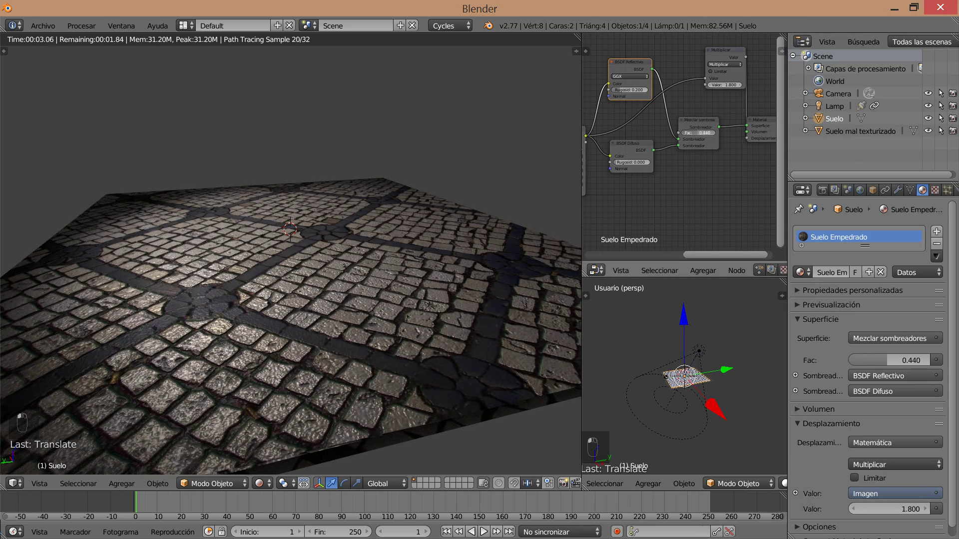
{"action": "mouse_move", "coordinate": [695, 133]}
{"action": "left_mouse_down"}
{"action": "mouse_move", "coordinate": [713, 133]}
{"action": "mouse_move", "coordinate": [679, 132]}
{"action": "left_mouse_up"}
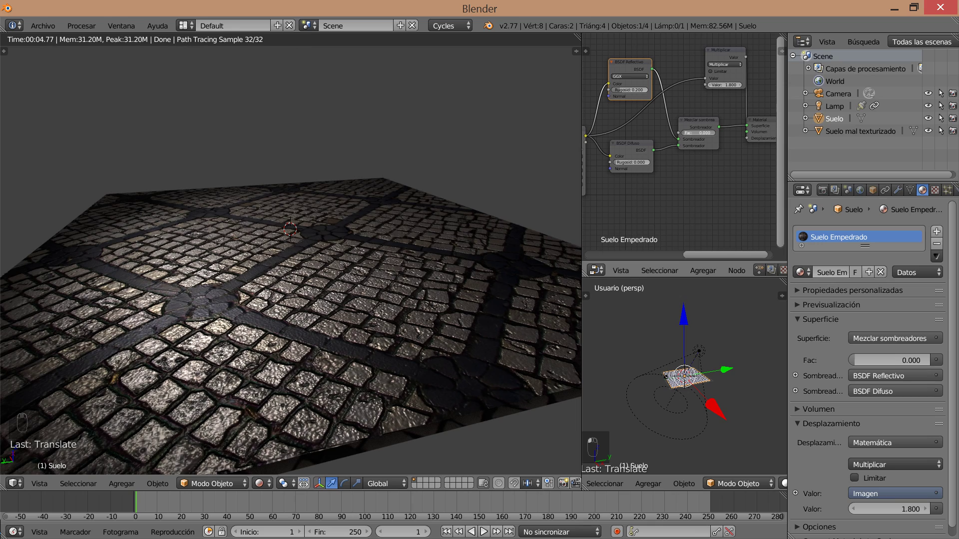
{"action": "left_click_drag", "start_coordinate": [679, 133], "coordinate": [695, 133]}
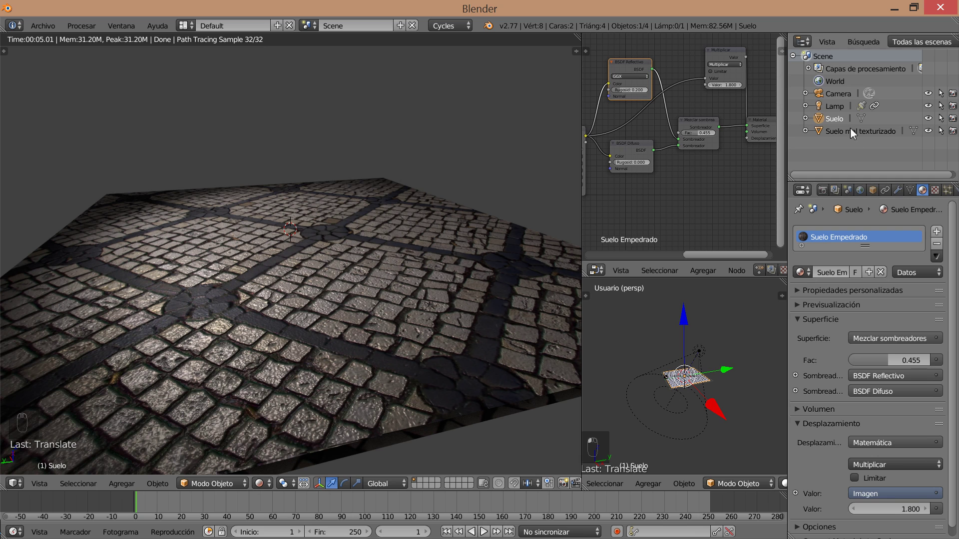
Step: Set the emission intensity of the Lamp spotlight to 8000
{"action": "left_click", "coordinate": [835, 105]}
{"action": "left_click", "coordinate": [905, 400]}
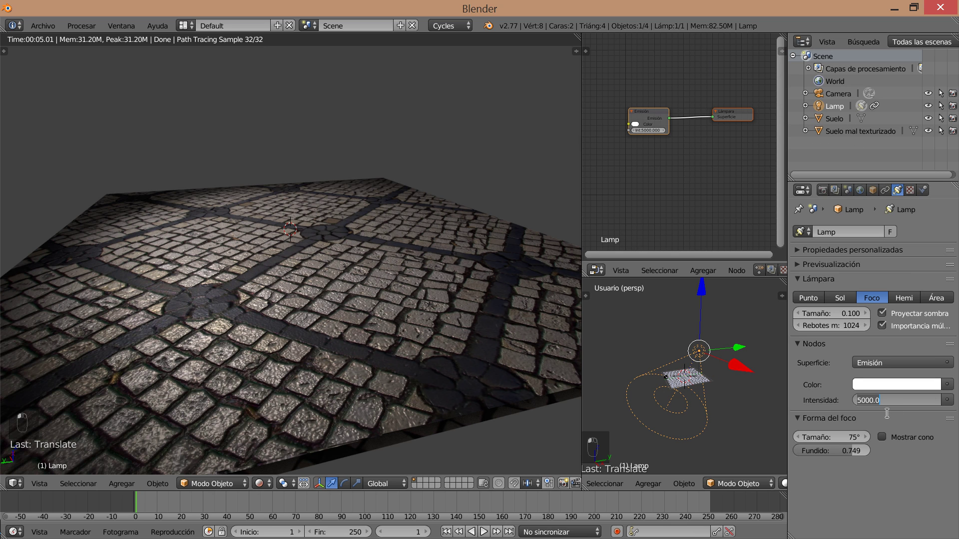
{"action": "type", "text": "800"}
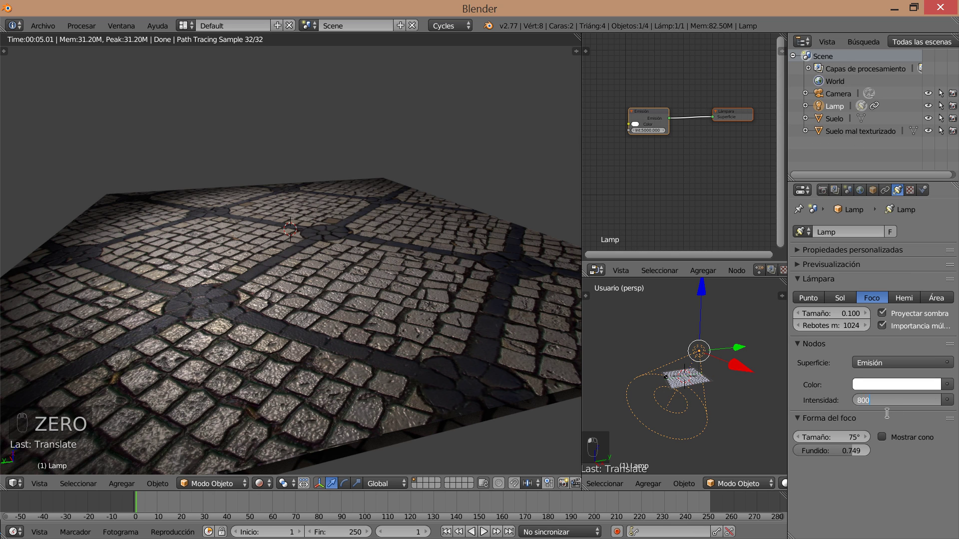
{"action": "key", "text": "Return"}
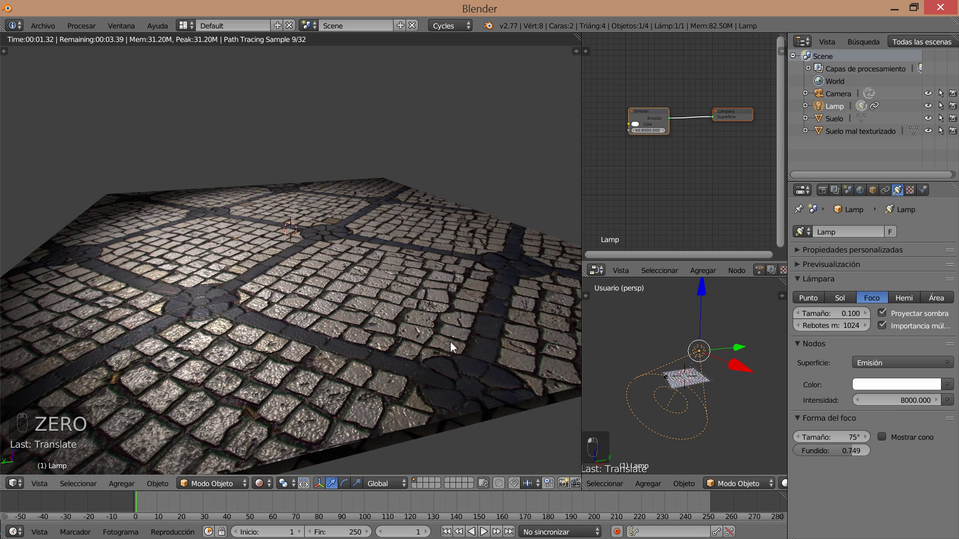
Step: Darken the World background colour to near black and compare the two floors by hiding and reshowing Suelo
{"action": "left_click", "coordinate": [825, 190]}
{"action": "left_click", "coordinate": [860, 190]}
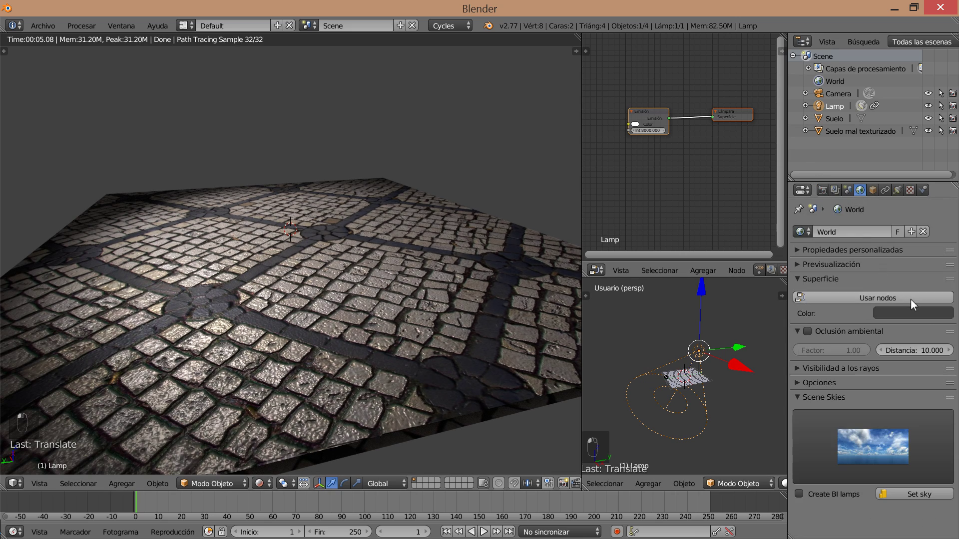
{"action": "left_click", "coordinate": [900, 313]}
{"action": "left_click_drag", "start_coordinate": [944, 206], "coordinate": [943, 229]}
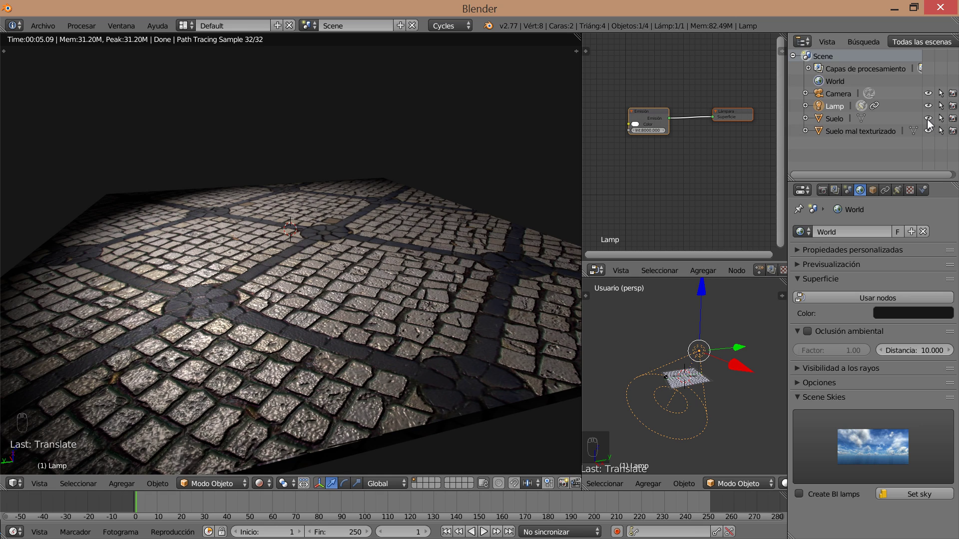
{"action": "left_click", "coordinate": [928, 119]}
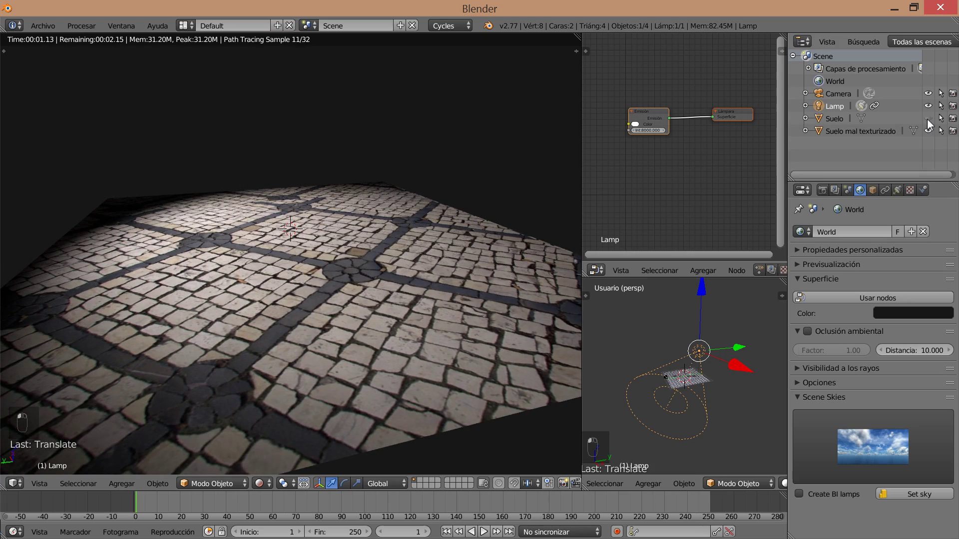
{"action": "left_click", "coordinate": [928, 119]}
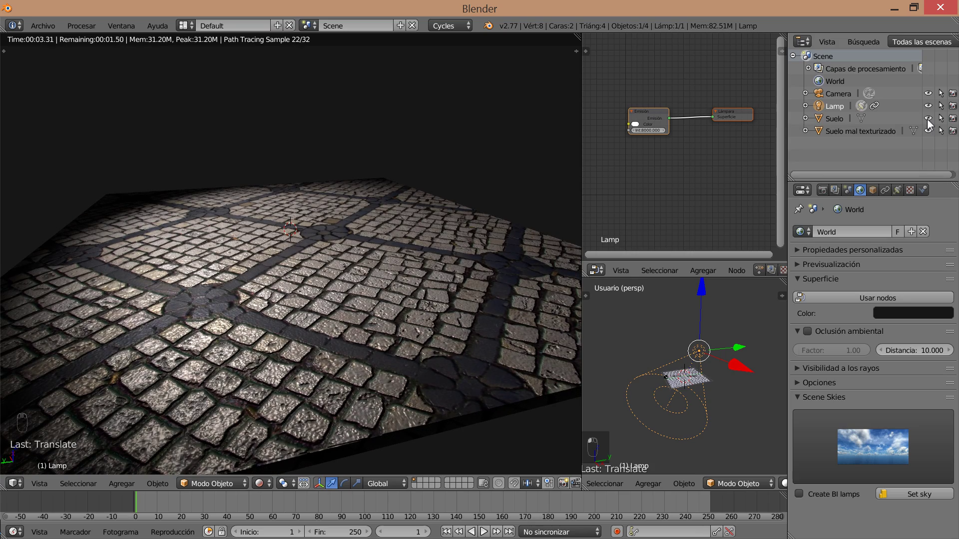
Step: Enlarge the node editor to show Suelo's whole Suelo Empedrado node tree, moving the BSDF Difuso node lower
{"action": "left_click", "coordinate": [840, 117]}
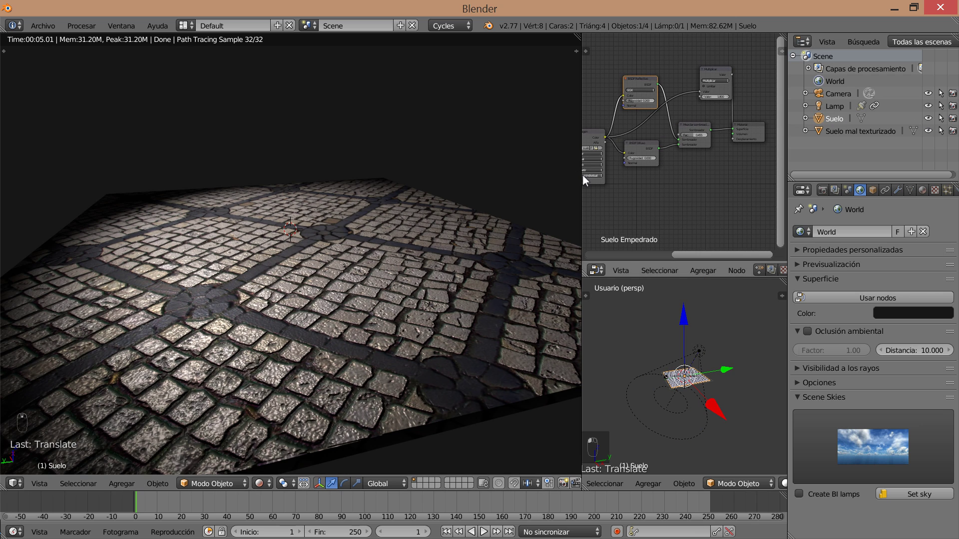
{"action": "left_click_drag", "start_coordinate": [583, 175], "coordinate": [272, 173]}
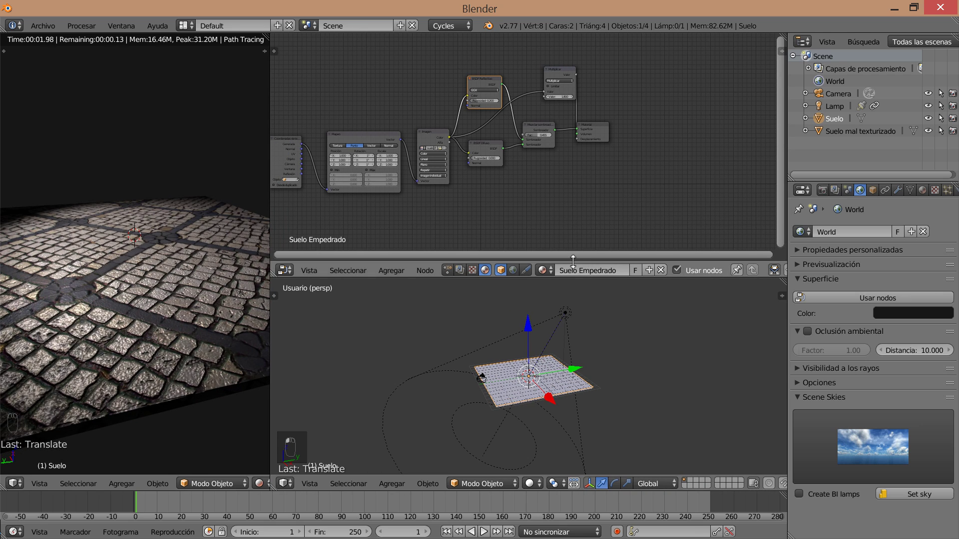
{"action": "left_click_drag", "start_coordinate": [574, 262], "coordinate": [574, 410]}
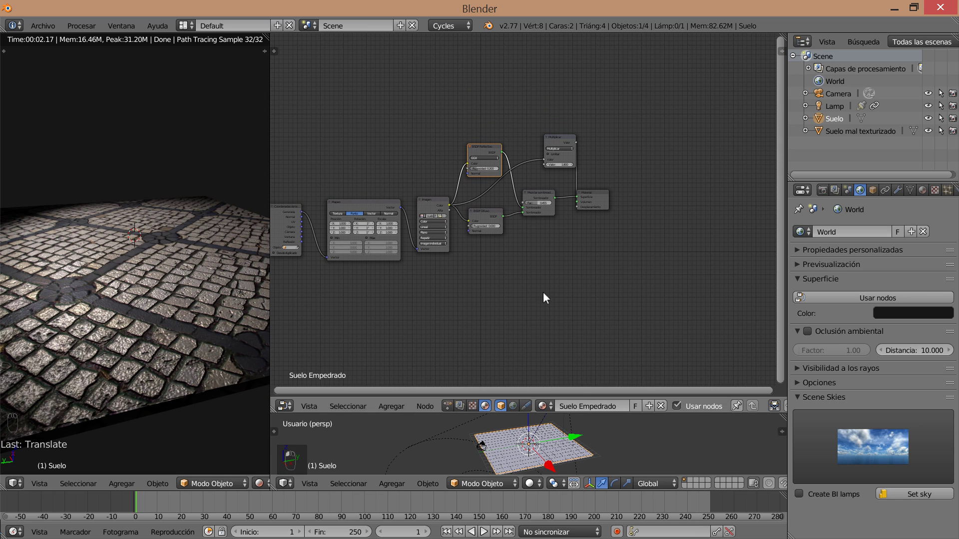
{"action": "scroll", "coordinate": [483, 242], "scroll_direction": "up", "scroll_amount": 4}
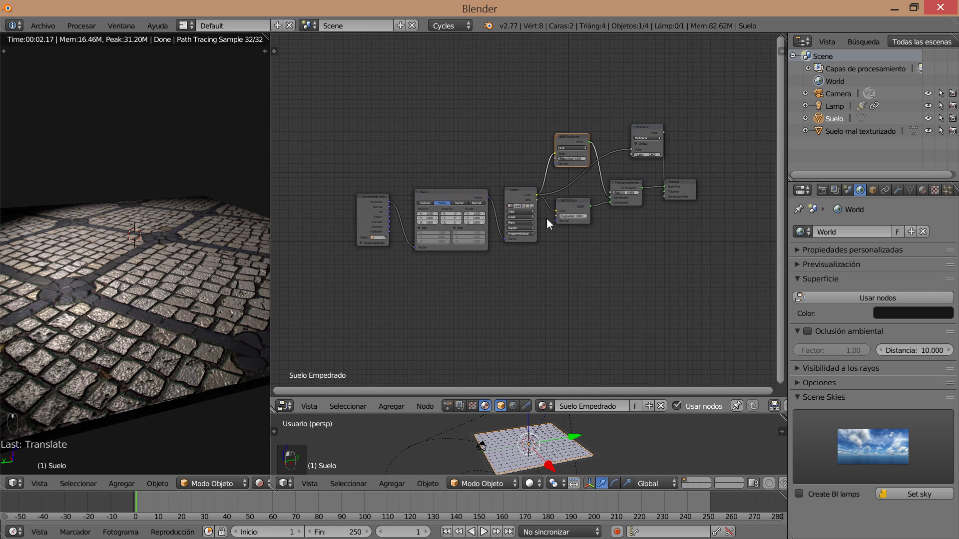
{"action": "scroll", "coordinate": [568, 222], "scroll_direction": "up", "scroll_amount": 1}
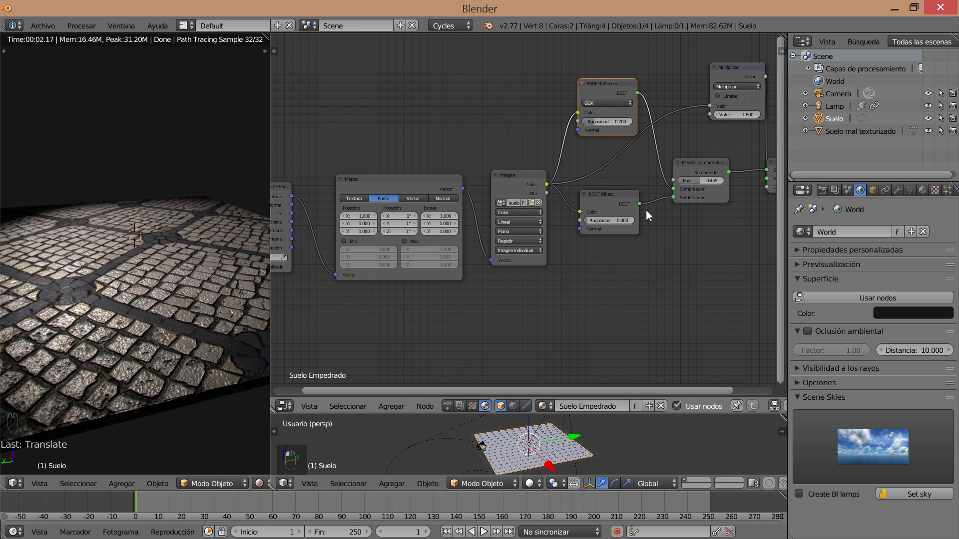
{"action": "left_click_drag", "start_coordinate": [617, 193], "coordinate": [616, 227]}
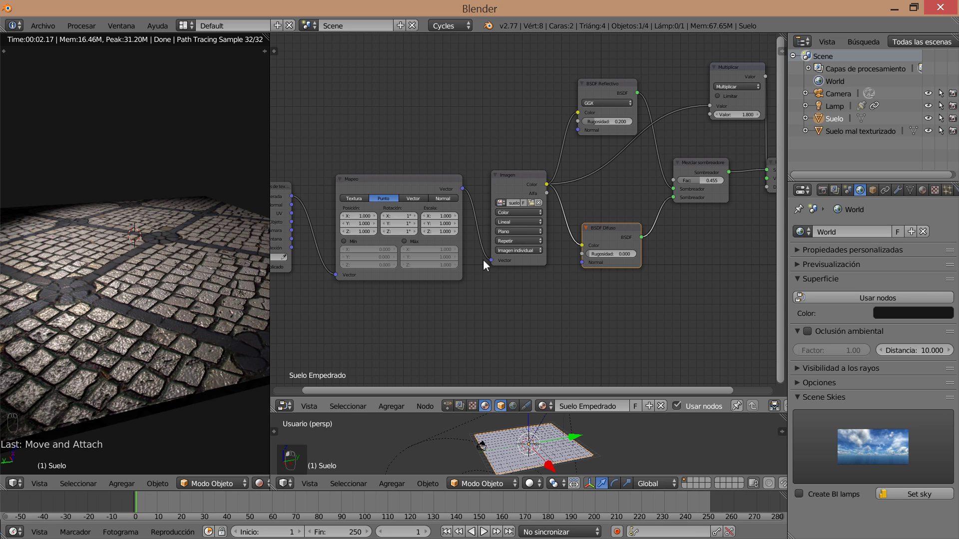
{"action": "scroll", "coordinate": [549, 276], "scroll_direction": "down", "scroll_amount": 2}
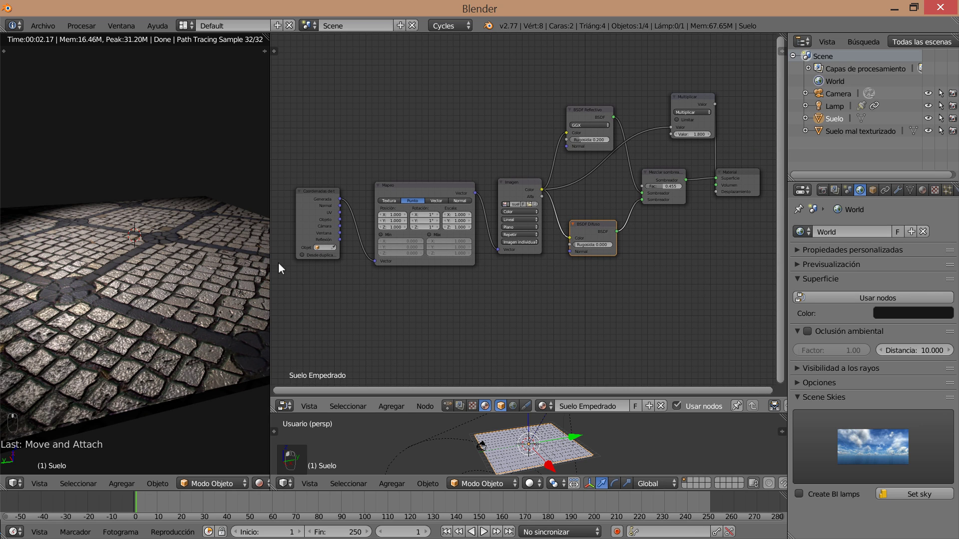
{"action": "left_click_drag", "start_coordinate": [269, 264], "coordinate": [133, 264]}
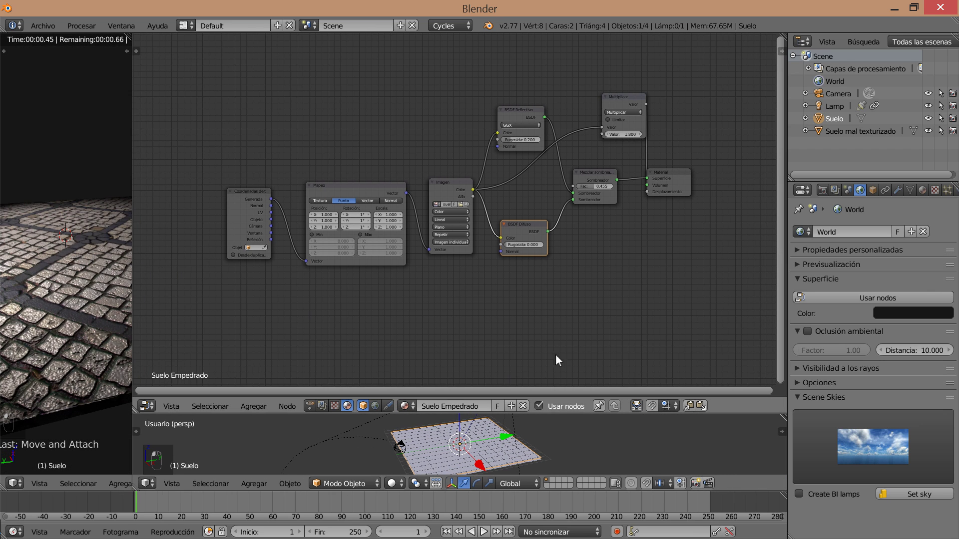
{"action": "scroll", "coordinate": [466, 233], "scroll_direction": "up", "scroll_amount": 1}
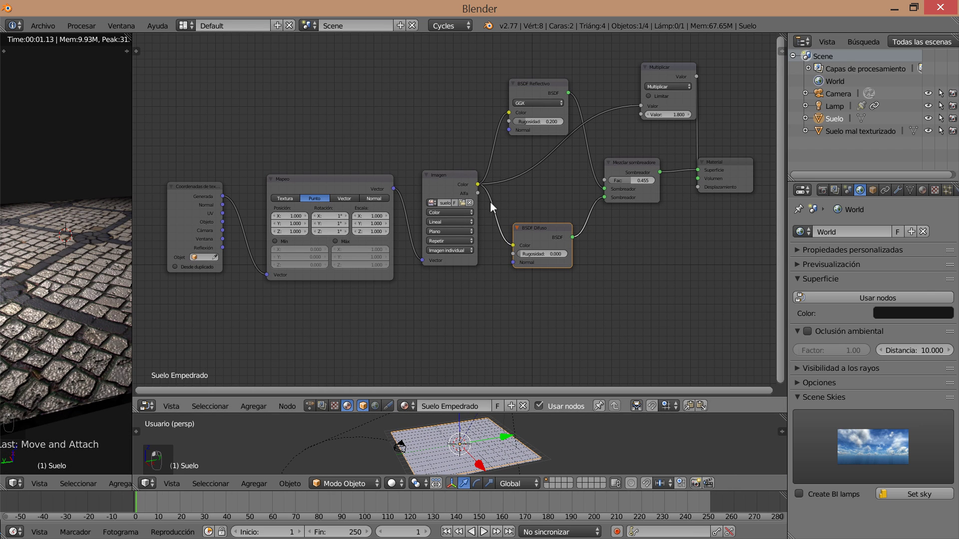
Step: Rearrange the Suelo Empedrado nodes into a compact layout, bringing the shader, Multiplicar, Material and texture coordinate nodes closer together
{"action": "left_click_drag", "start_coordinate": [550, 86], "coordinate": [532, 92]}
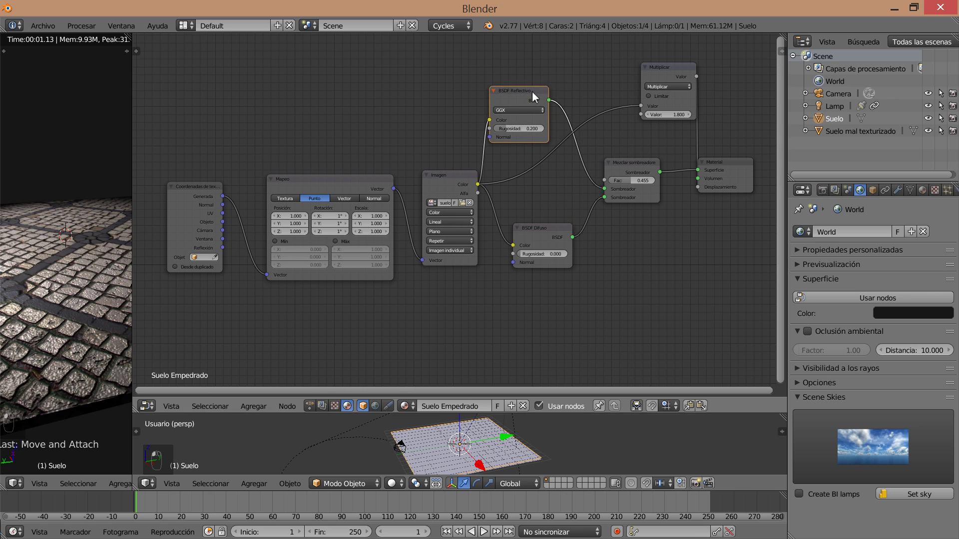
{"action": "left_click_drag", "start_coordinate": [632, 162], "coordinate": [592, 160]}
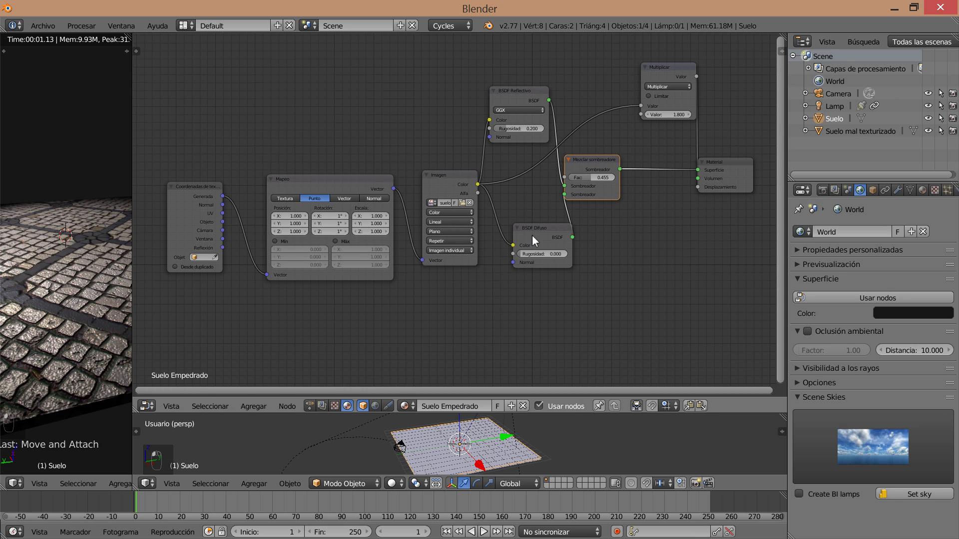
{"action": "mouse_move", "coordinate": [531, 234]}
{"action": "left_mouse_down"}
{"action": "mouse_move", "coordinate": [510, 238]}
{"action": "mouse_move", "coordinate": [520, 243]}
{"action": "left_mouse_up"}
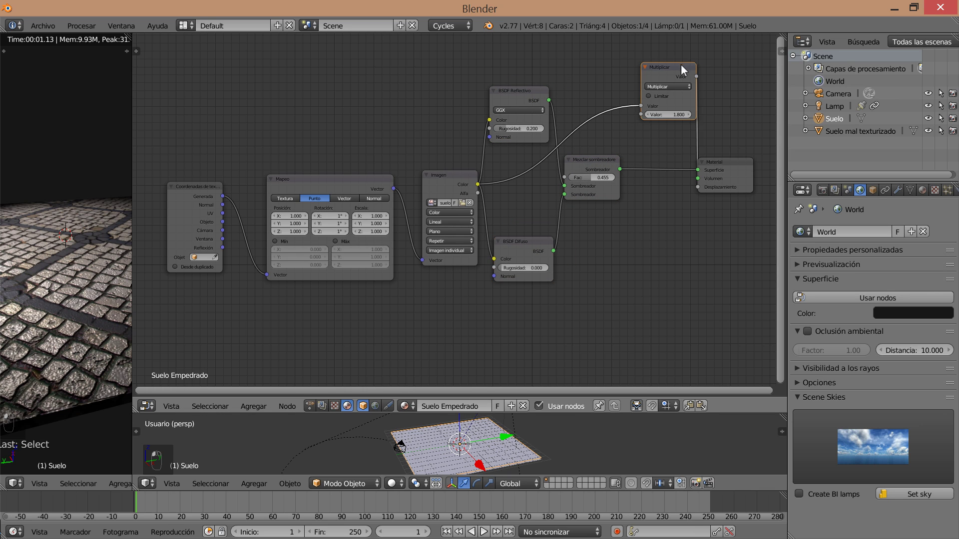
{"action": "left_click_drag", "start_coordinate": [680, 69], "coordinate": [622, 90]}
{"action": "left_click_drag", "start_coordinate": [733, 163], "coordinate": [702, 181]}
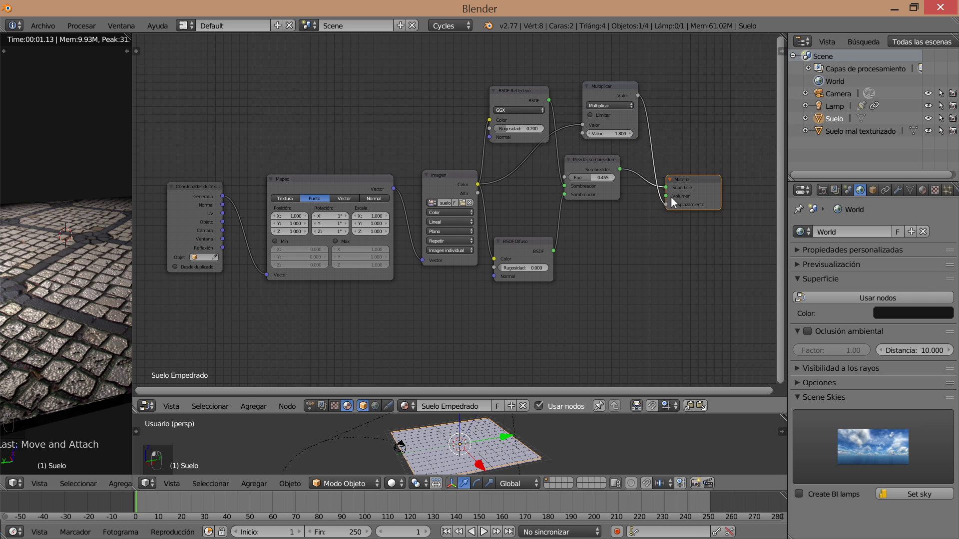
{"action": "left_click_drag", "start_coordinate": [191, 184], "coordinate": [214, 187]}
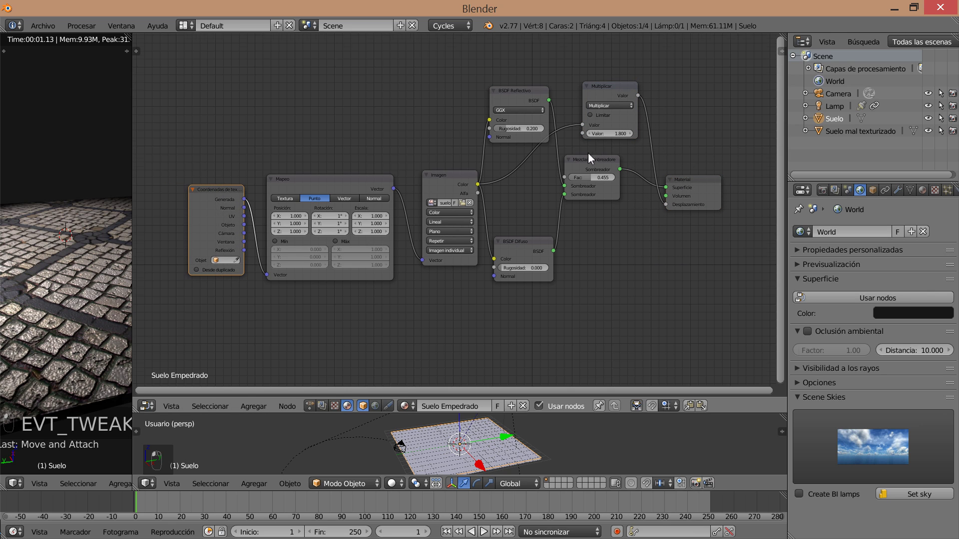
{"action": "scroll", "coordinate": [588, 152], "scroll_direction": "up", "scroll_amount": 2}
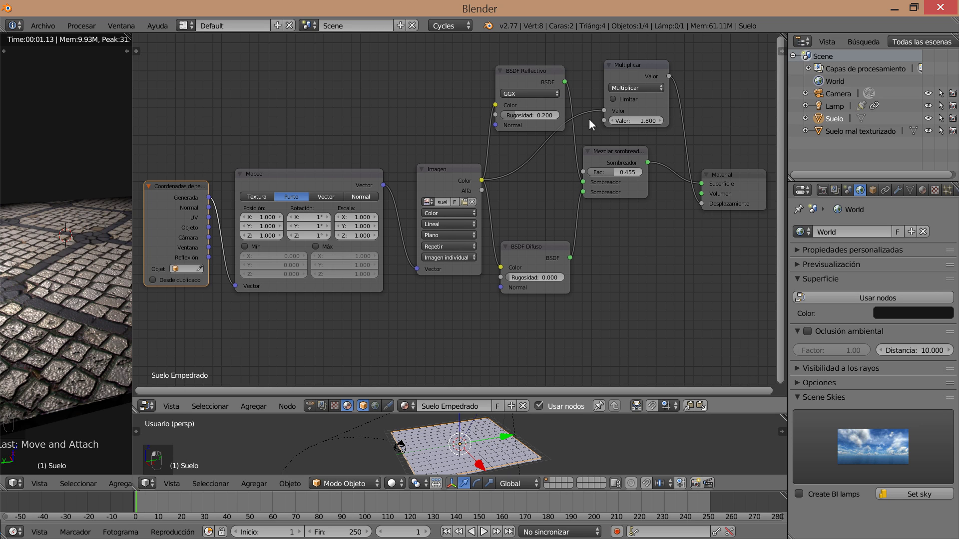
{"action": "mouse_move", "coordinate": [647, 64]}
{"action": "left_mouse_down"}
{"action": "mouse_move", "coordinate": [667, 61]}
{"action": "mouse_move", "coordinate": [657, 65]}
{"action": "left_mouse_up"}
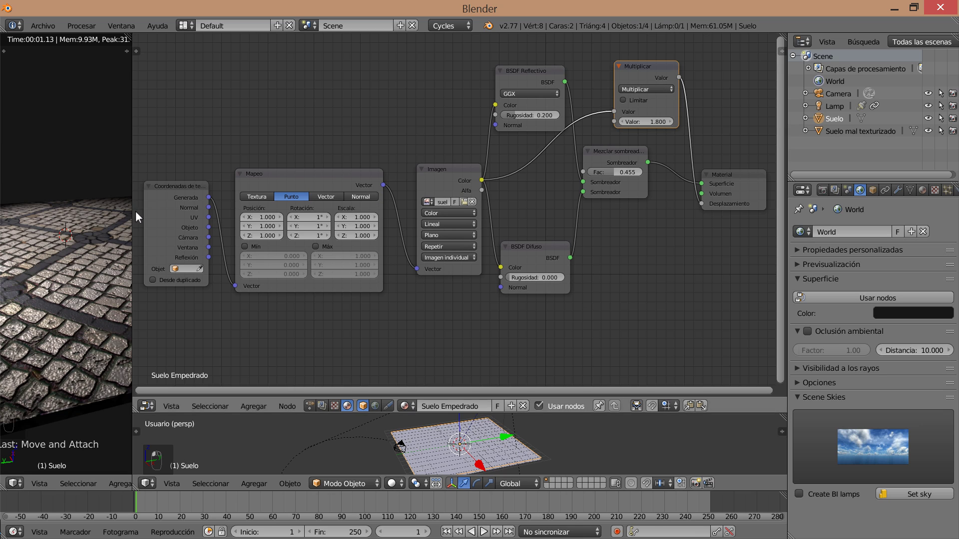
Step: Enlarge the rendered view, try Coseno on the displacement math node, and settle on Módulo with a value of 3.400
{"action": "left_click_drag", "start_coordinate": [134, 211], "coordinate": [498, 227]}
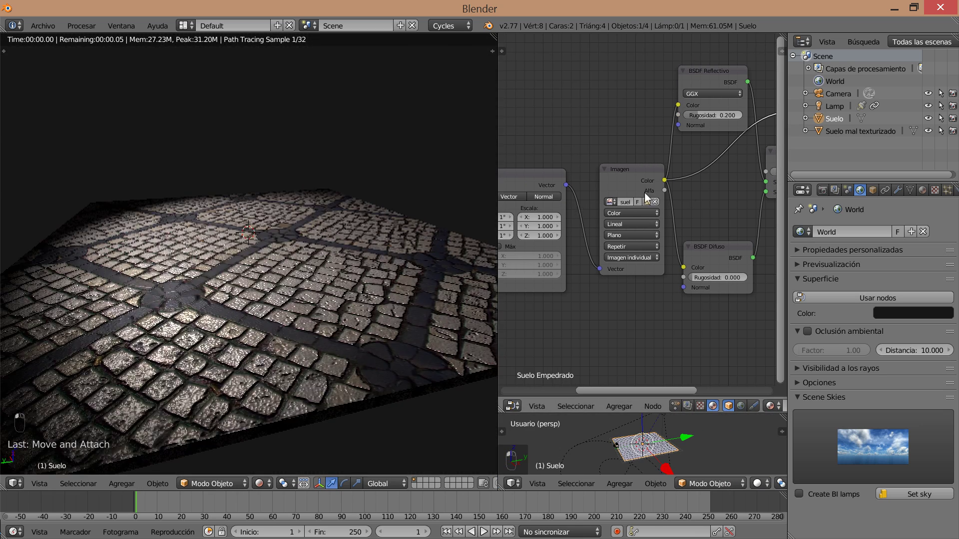
{"action": "middle_click_drag", "start_coordinate": [729, 230], "coordinate": [560, 278]}
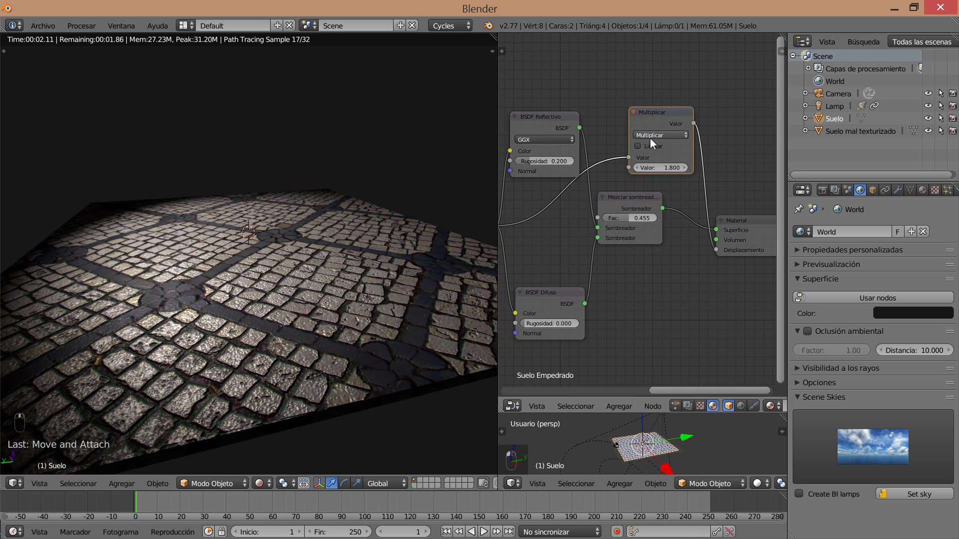
{"action": "left_click", "coordinate": [649, 135]}
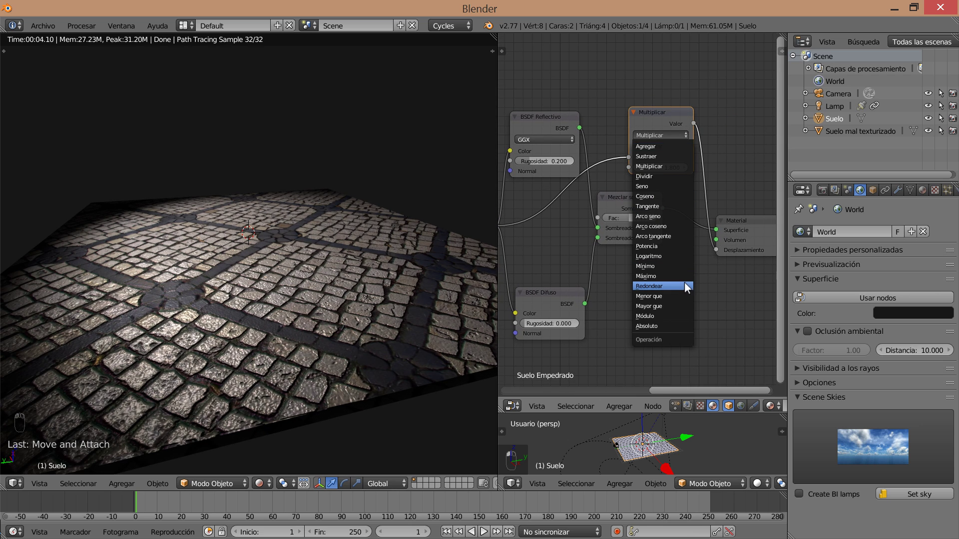
{"action": "left_click", "coordinate": [654, 316]}
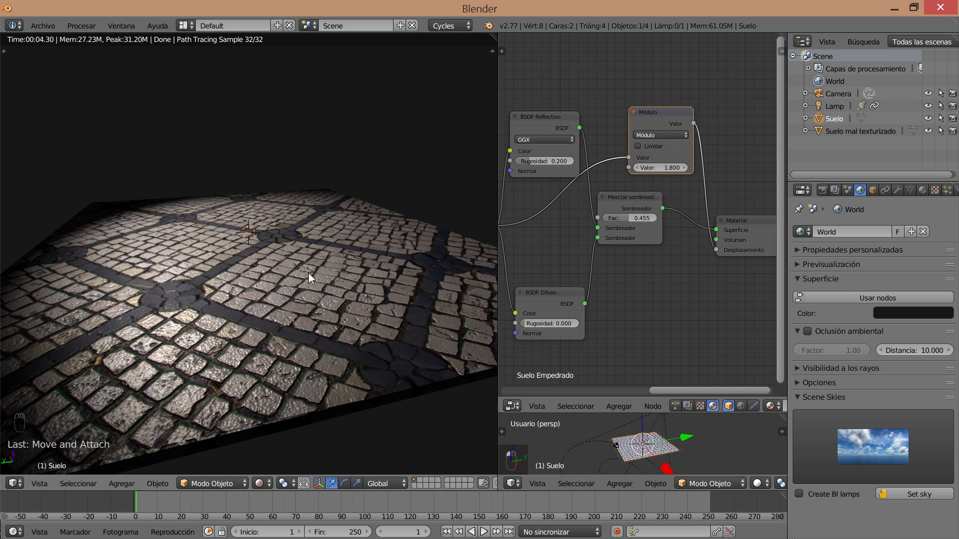
{"action": "left_click", "coordinate": [675, 135]}
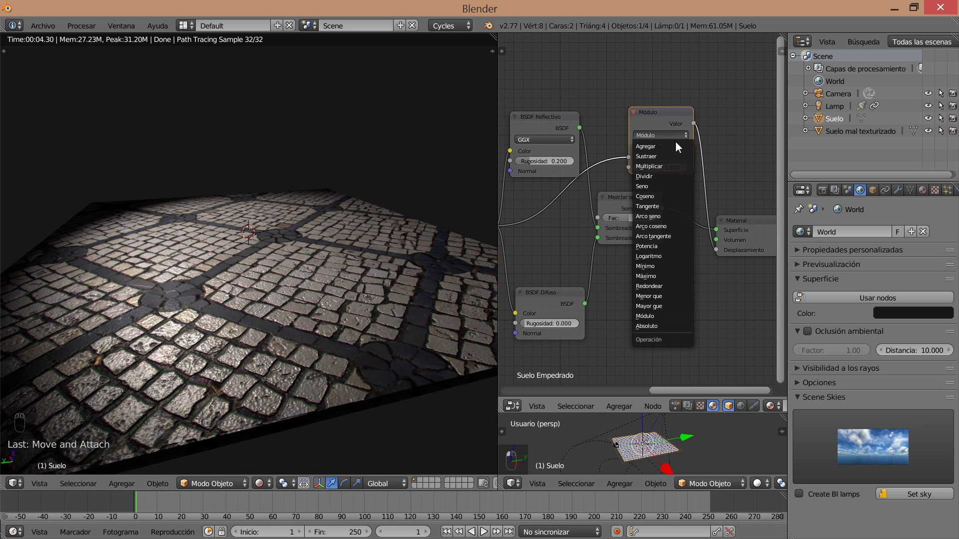
{"action": "left_click", "coordinate": [659, 197]}
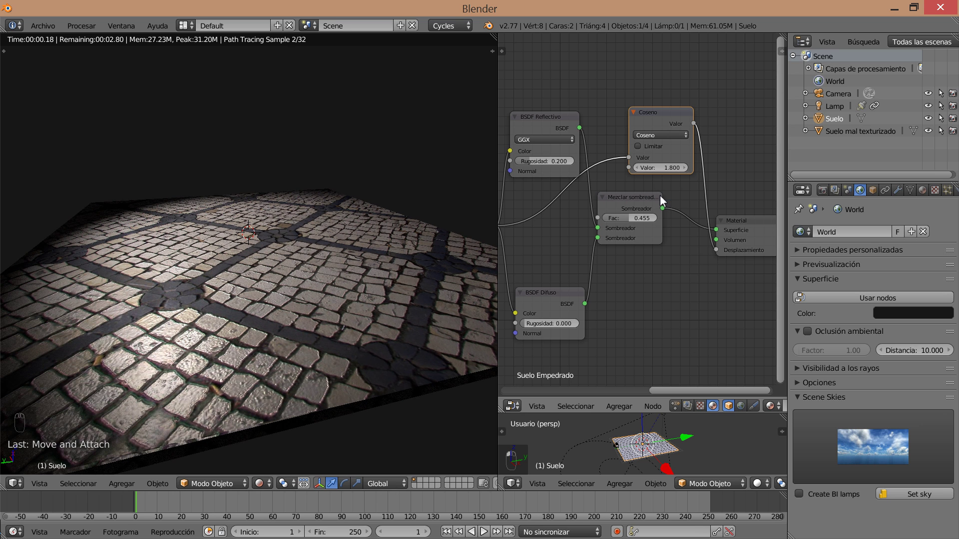
{"action": "left_click", "coordinate": [667, 135]}
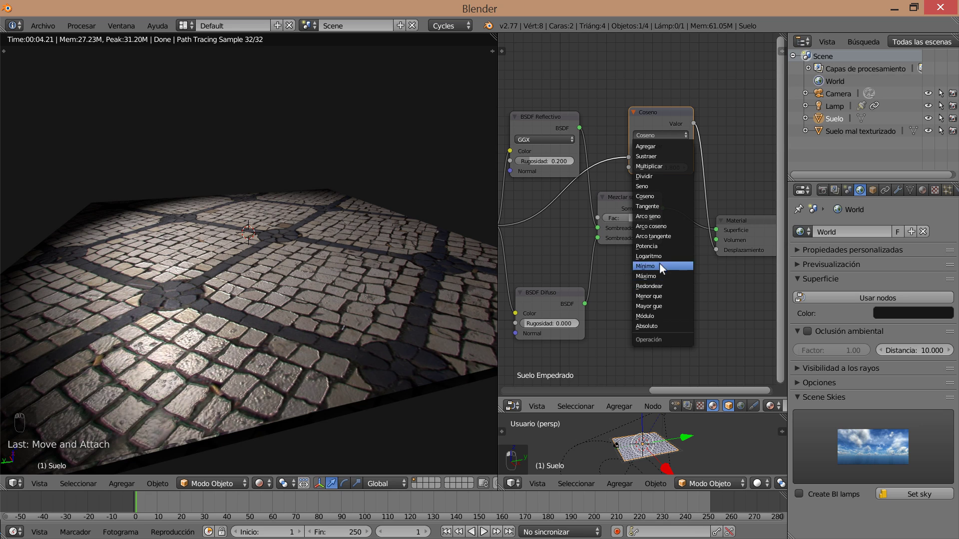
{"action": "left_click", "coordinate": [669, 315]}
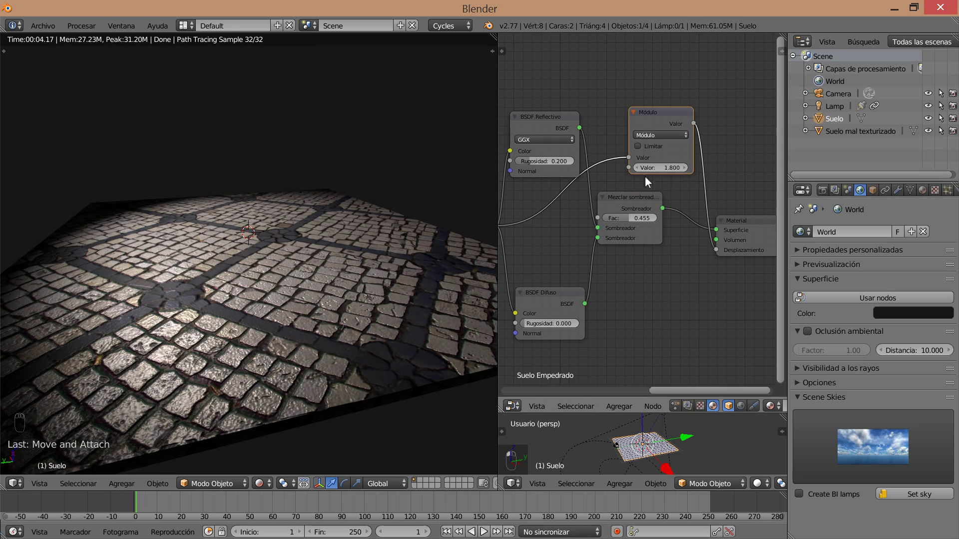
{"action": "mouse_move", "coordinate": [671, 170]}
{"action": "left_mouse_down"}
{"action": "mouse_move", "coordinate": [736, 170]}
{"action": "mouse_move", "coordinate": [681, 170]}
{"action": "left_mouse_up"}
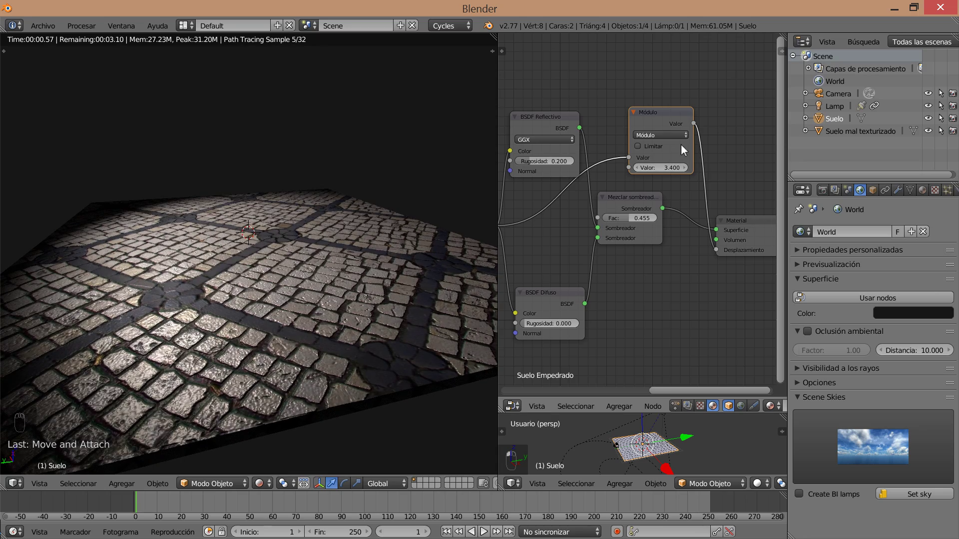
Step: Examine the rendered cobblestone floor's relief and highlights with the Módulo displacement, up close and from several angles
{"action": "middle_click_drag", "start_coordinate": [305, 345], "coordinate": [323, 347]}
{"action": "scroll", "coordinate": [308, 341], "scroll_direction": "up", "scroll_amount": 3}
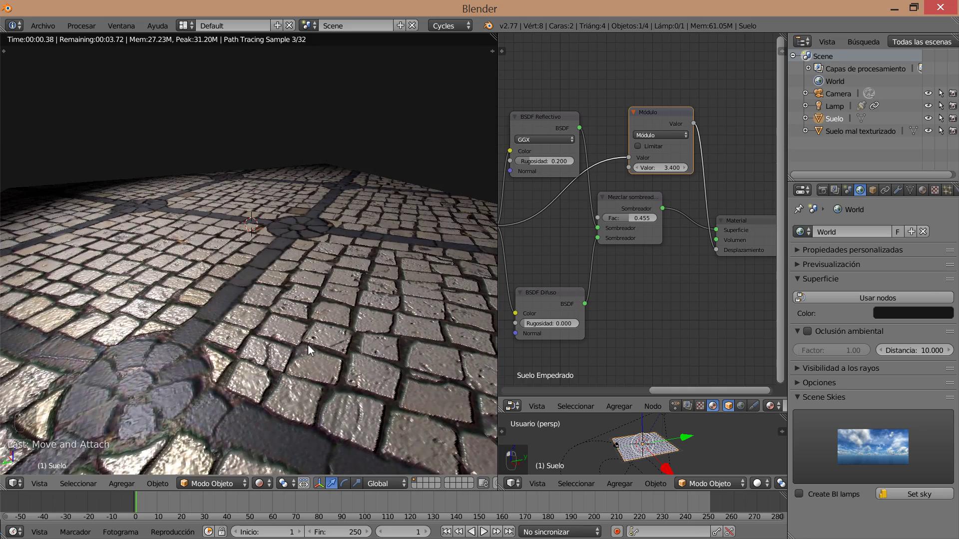
{"action": "scroll", "coordinate": [310, 345], "scroll_direction": "down", "scroll_amount": 3}
{"action": "scroll", "coordinate": [311, 345], "scroll_direction": "down", "scroll_amount": 2}
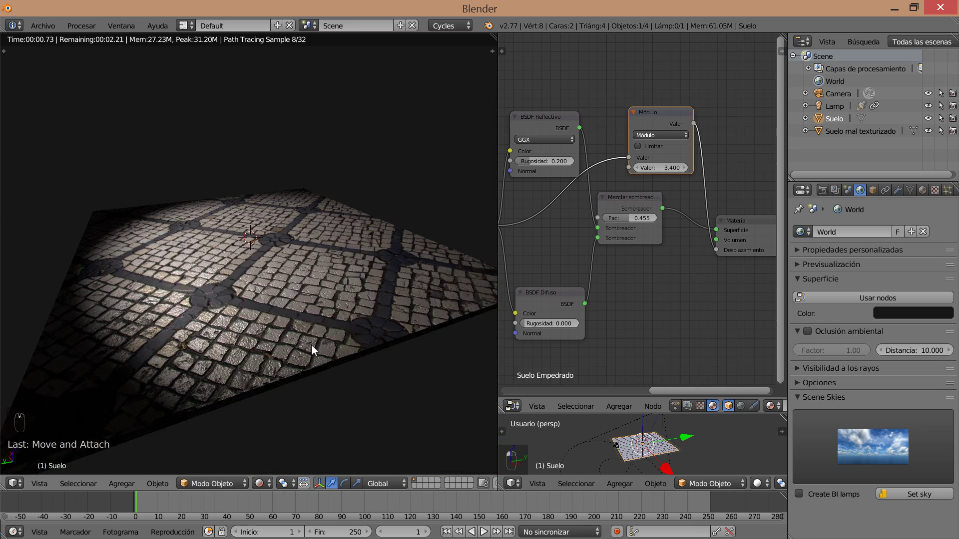
{"action": "middle_click_drag", "start_coordinate": [311, 343], "coordinate": [360, 353]}
{"action": "scroll", "coordinate": [284, 349], "scroll_direction": "up", "scroll_amount": 3}
{"action": "mouse_move", "coordinate": [284, 348]}
{"action": "middle_mouse_down"}
{"action": "mouse_move", "coordinate": [236, 355]}
{"action": "mouse_move", "coordinate": [253, 337]}
{"action": "mouse_move", "coordinate": [290, 350]}
{"action": "middle_mouse_up"}
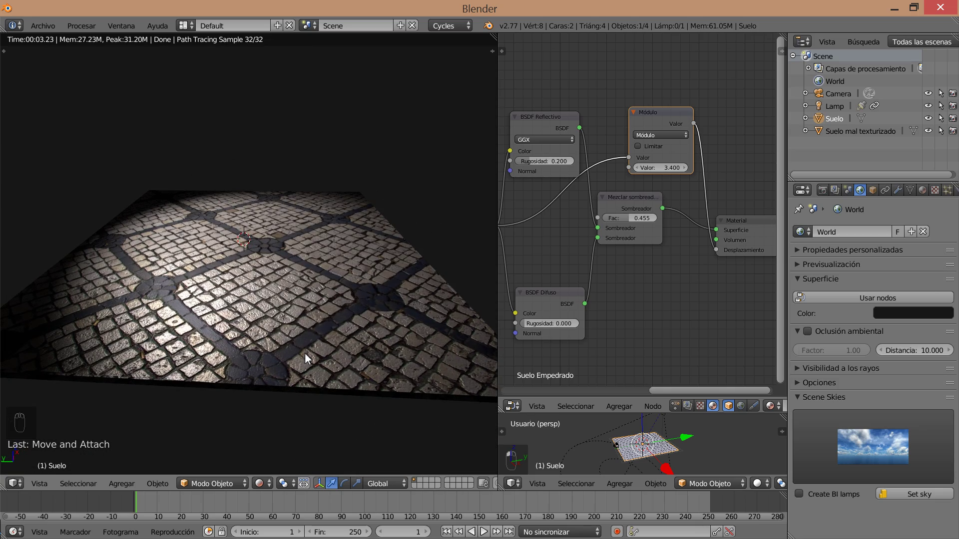